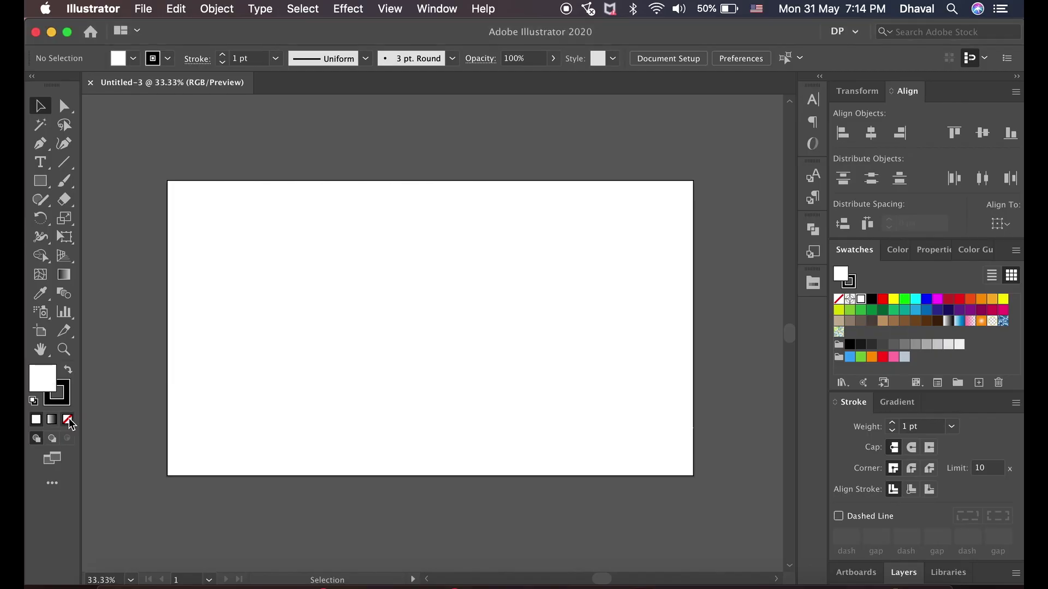
Draw a wide no-fill ellipse mid-artboard and place an identical copy straight above it.
left_click(67, 419)
left_click_drag(40, 181, 93, 218)
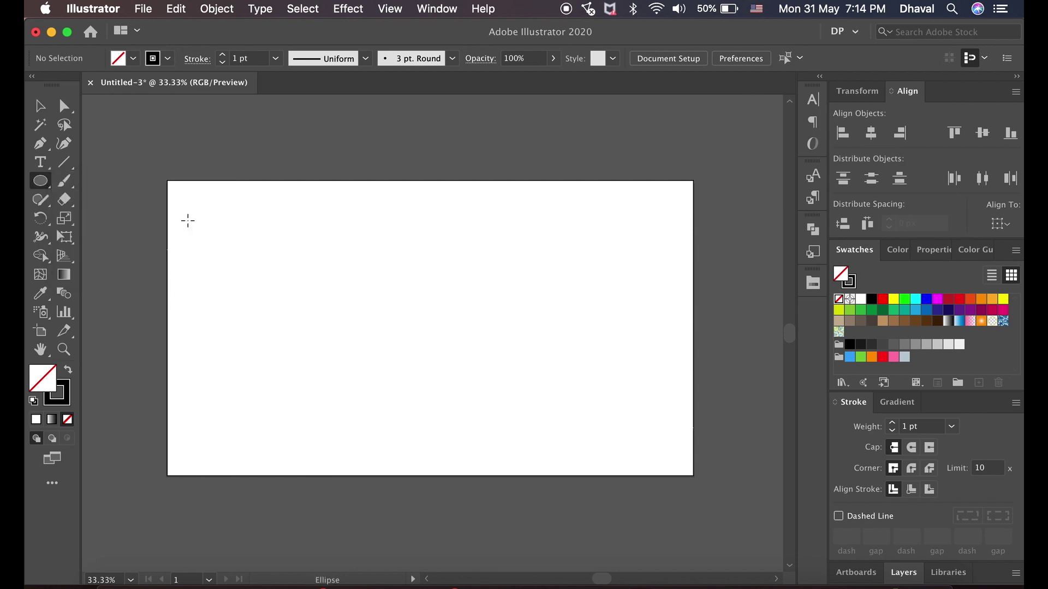
left_click_drag(300, 245, 593, 356)
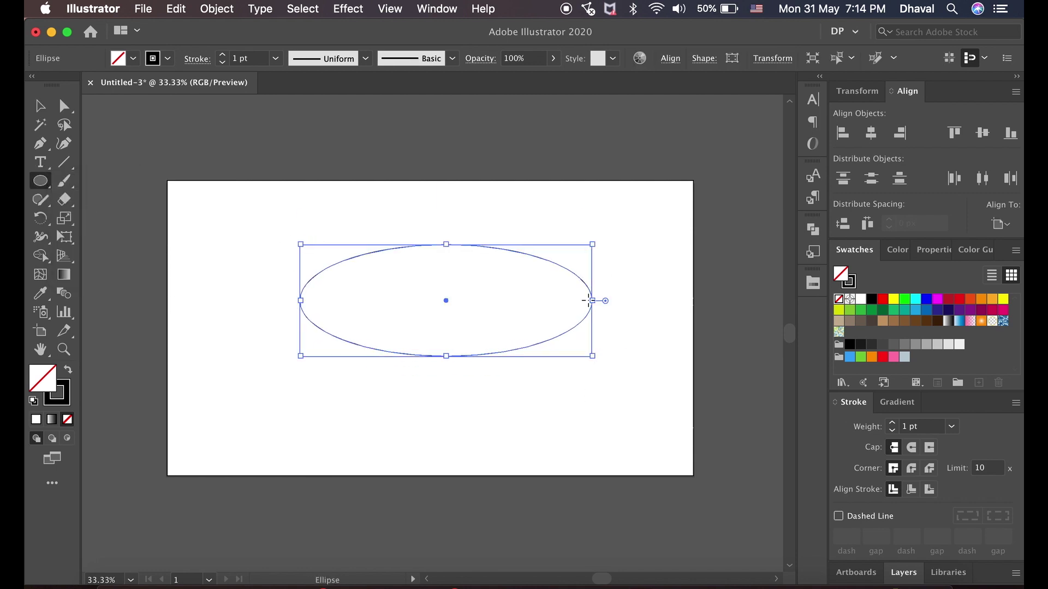
key("super+equal")
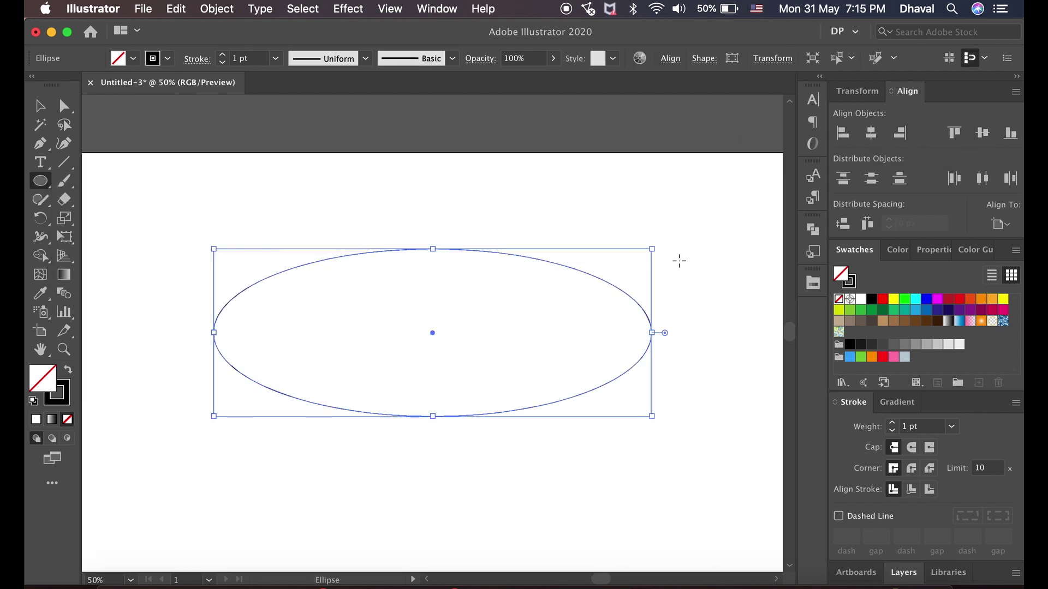
key("v")
left_click_drag(555, 401, 559, 499)
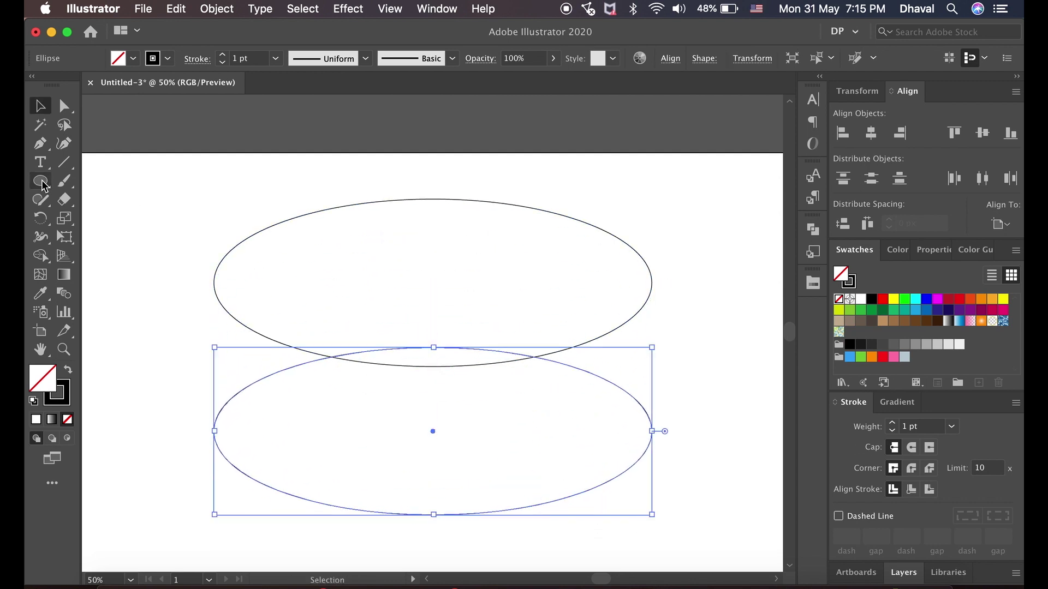
Draw a rectangle joining the two ellipses' side points and select all shapes.
left_click_drag(43, 186, 103, 180)
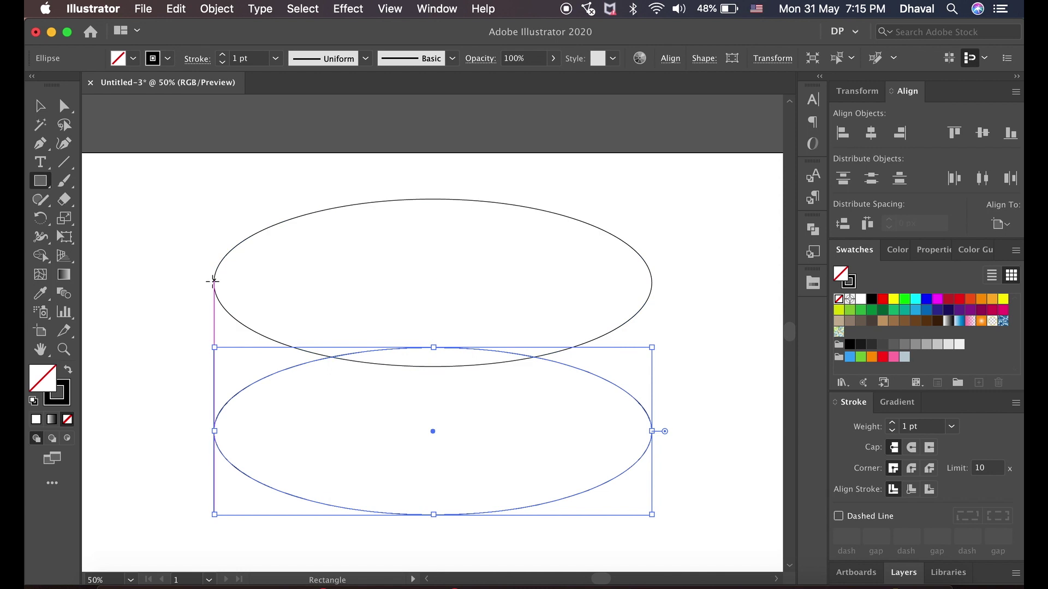
left_click_drag(212, 281, 651, 432)
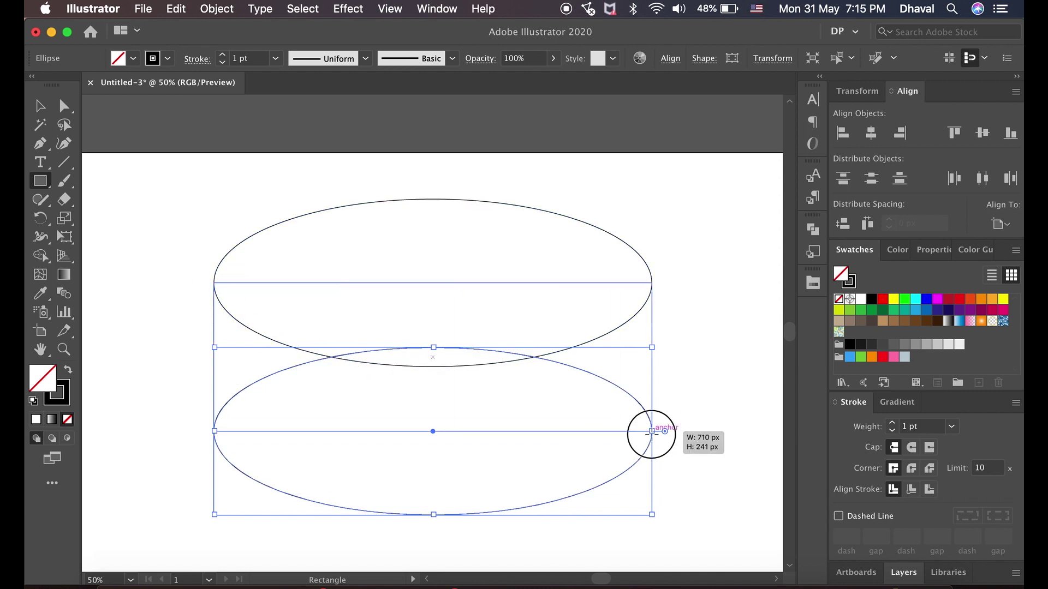
key("super+a")
Merge the top cap, lower side and left sliver into single shapes with Shape Builder.
key("shift+m")
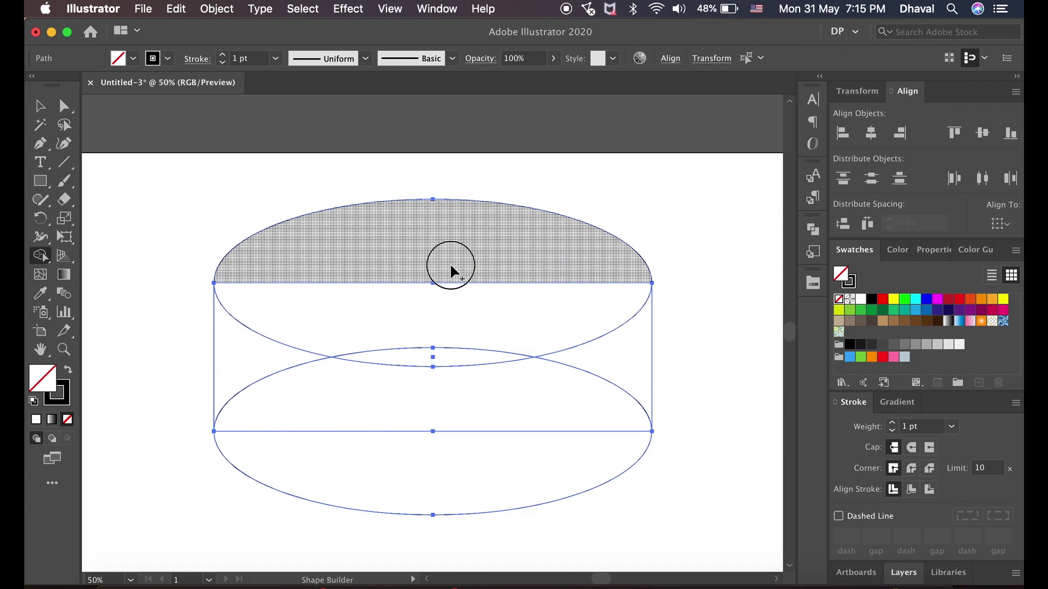
left_click_drag(450, 267, 439, 355)
left_click_drag(617, 360, 552, 464)
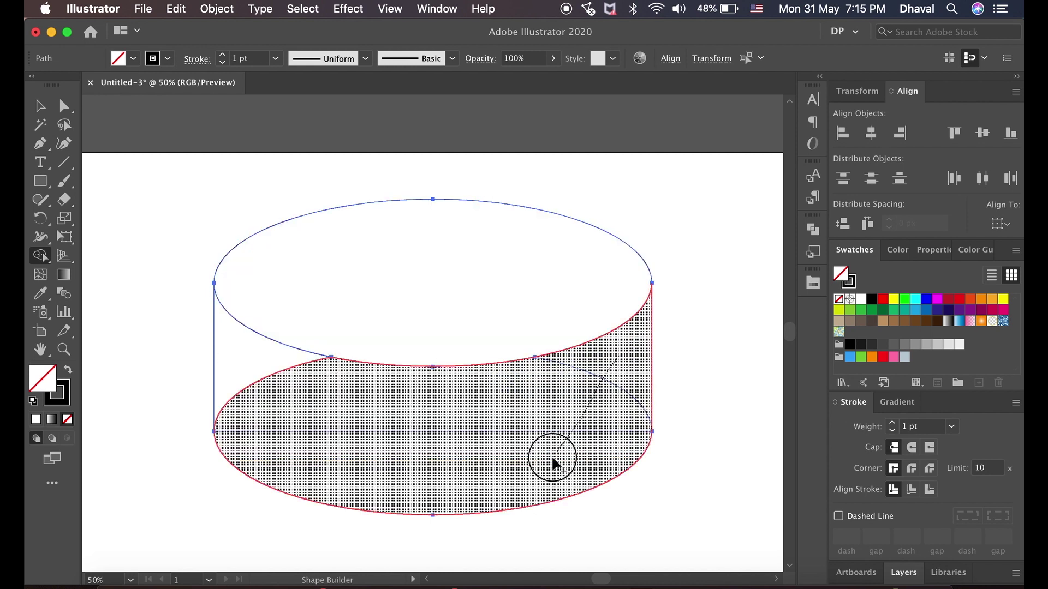
left_click_drag(269, 367, 371, 366)
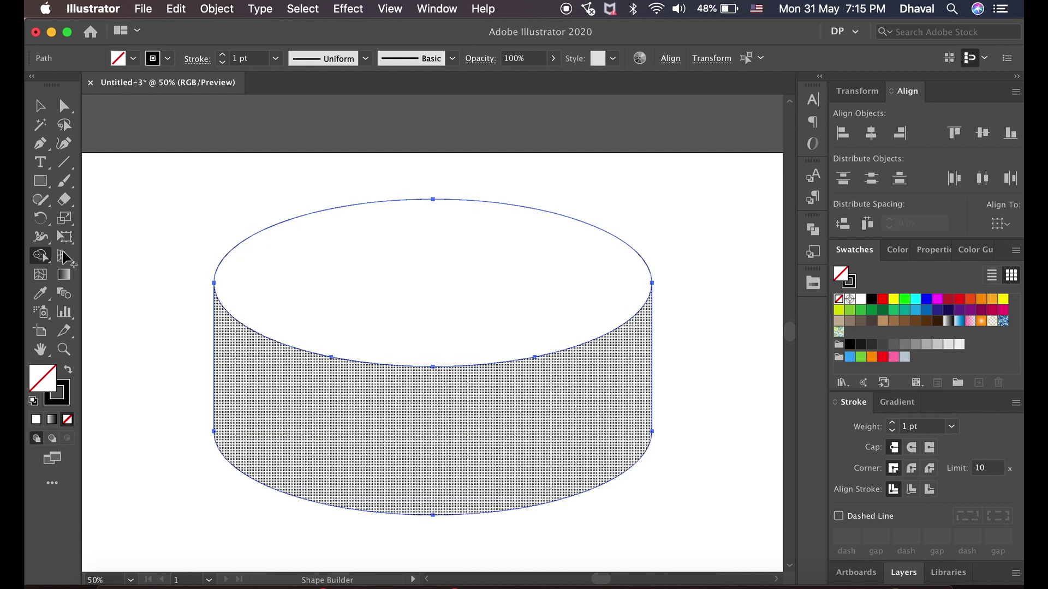
key("m")
key("super+shift+a")
Draw a rectangle on the cake front and slant its right side up and left.
left_click_drag(345, 360, 487, 512)
key("a")
left_click(488, 360)
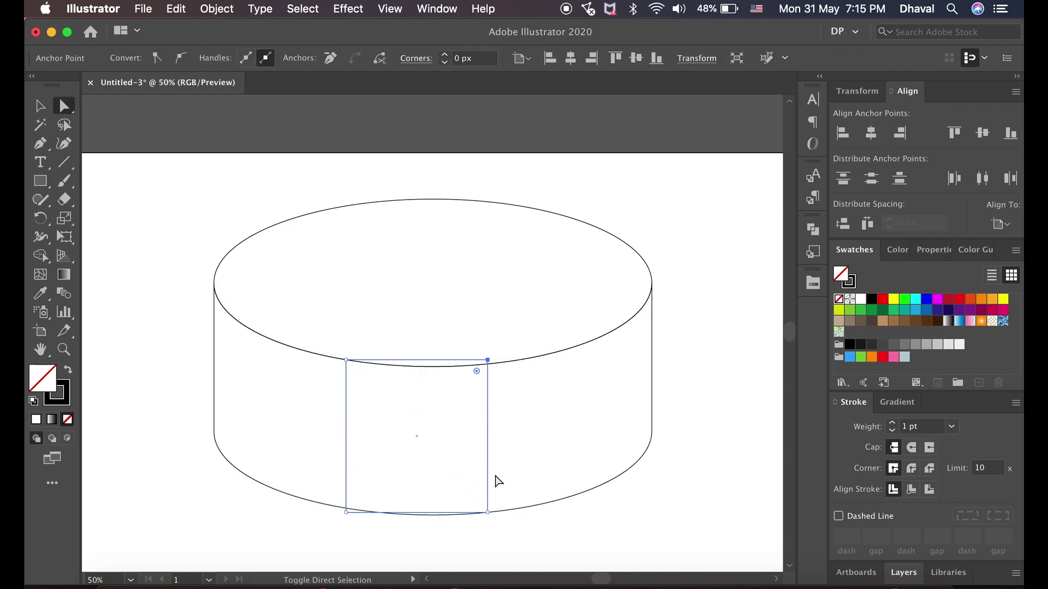
left_click(488, 511, "shift")
left_click_drag(487, 360, 425, 275)
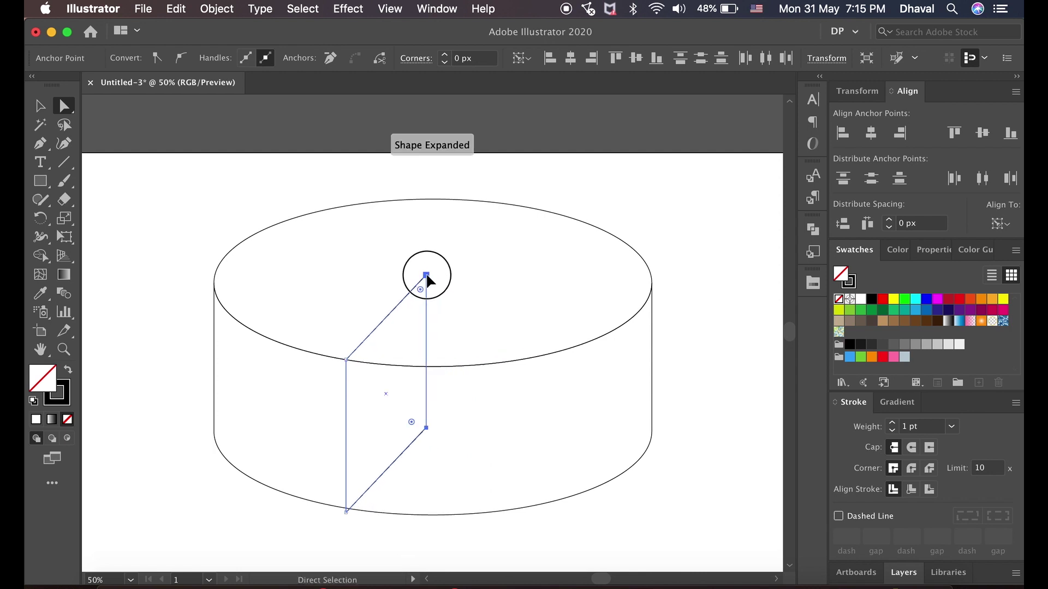
key("super+z")
left_click_drag(488, 360, 442, 273)
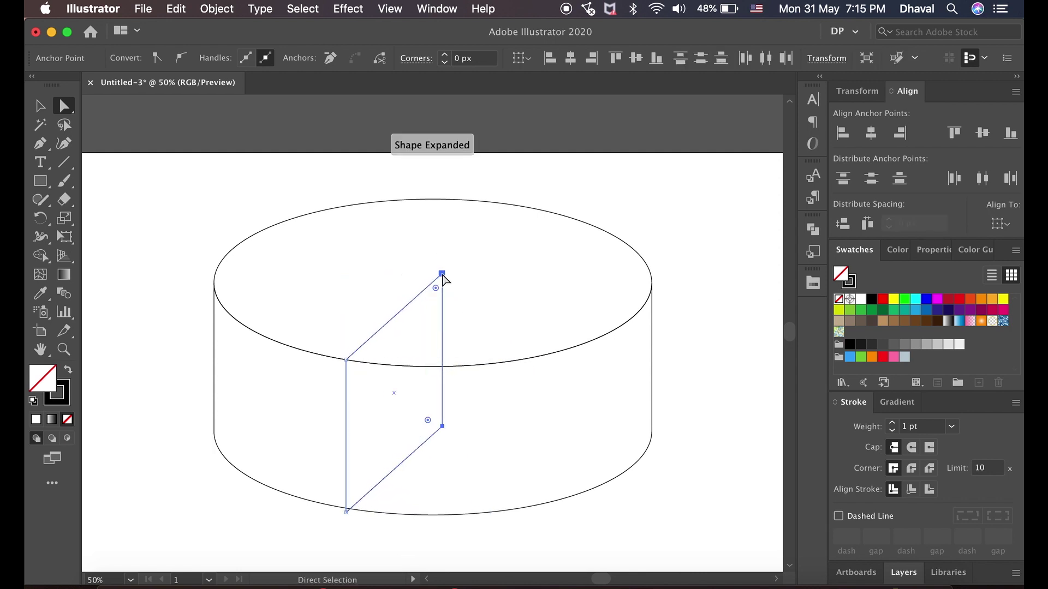
Move the cut face's left edge and corners so they sit on the cake's rims.
left_click(346, 360)
left_click(346, 511, "shift")
left_click_drag(346, 360, 315, 355)
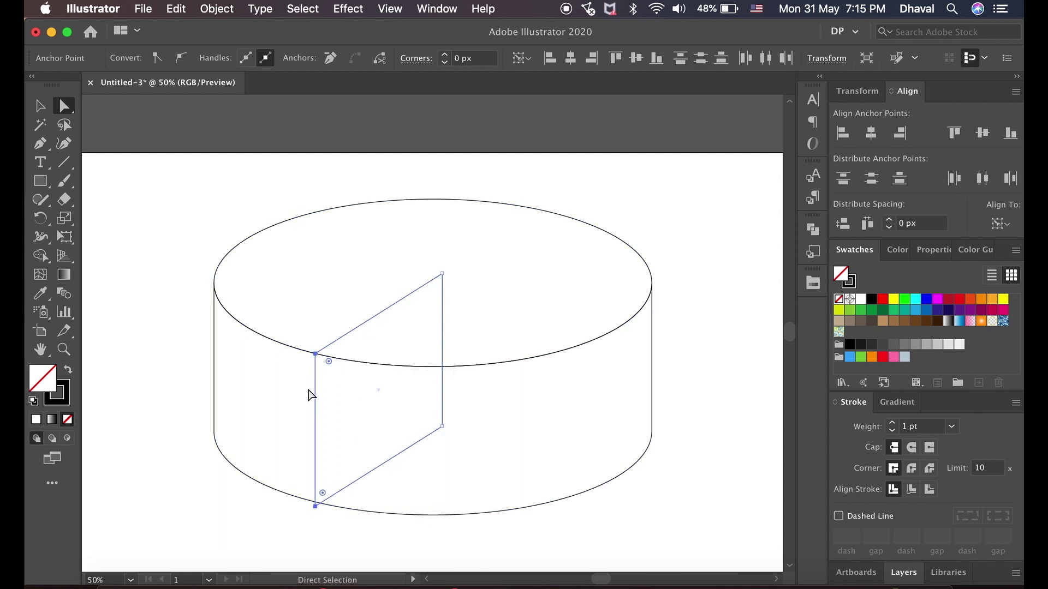
left_click(318, 515)
left_click_drag(315, 507, 315, 496)
key("super+equal")
key("super+equal")
key("super+equal")
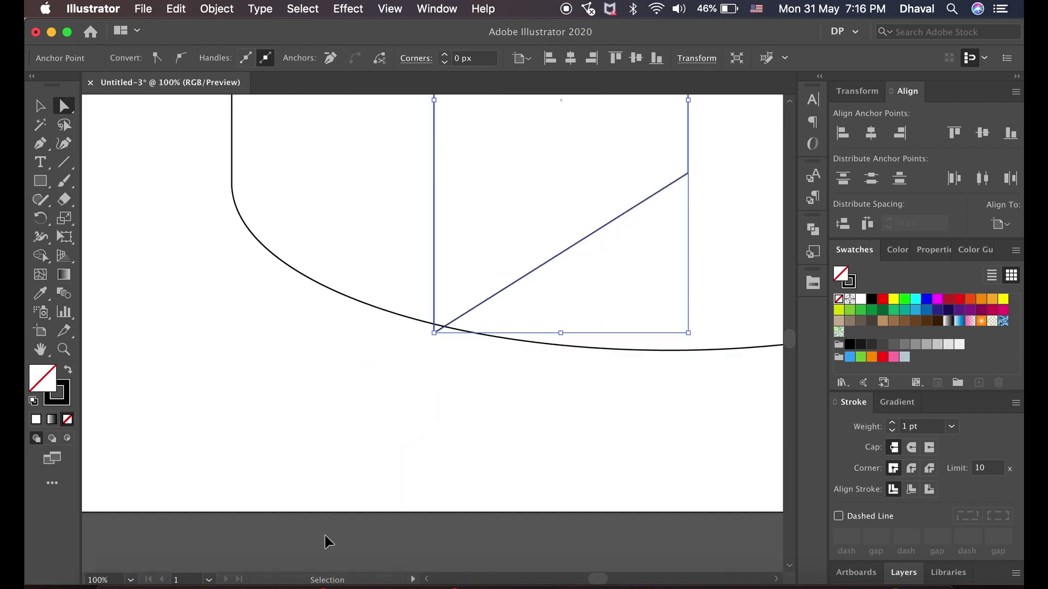
left_click_drag(432, 333, 440, 321)
scroll(445, 382, "up", 5)
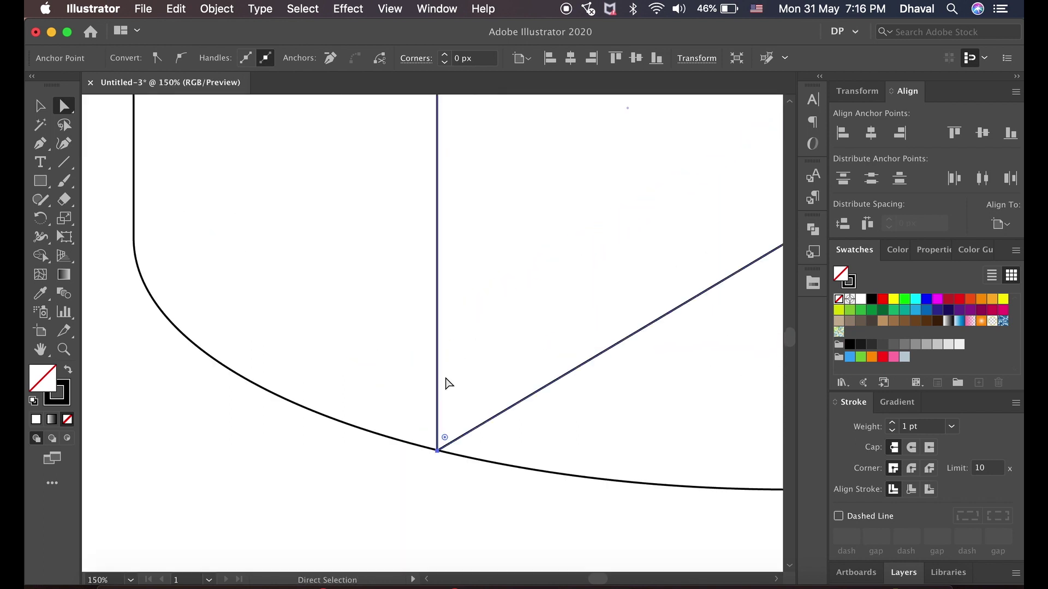
scroll(446, 384, "down", 7)
left_click_drag(429, 265, 438, 267)
Delete the rim curve inside the cut face using Shape Builder.
left_click(510, 328)
scroll(513, 328, "right", 10)
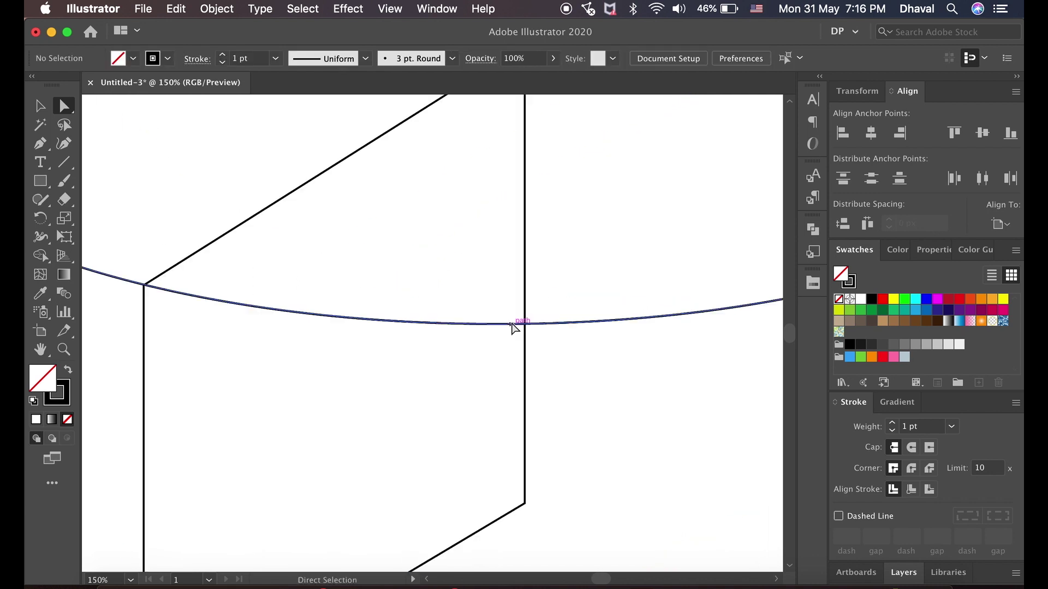
scroll(513, 327, "down", 2)
scroll(513, 328, "down", 2)
key("super+a")
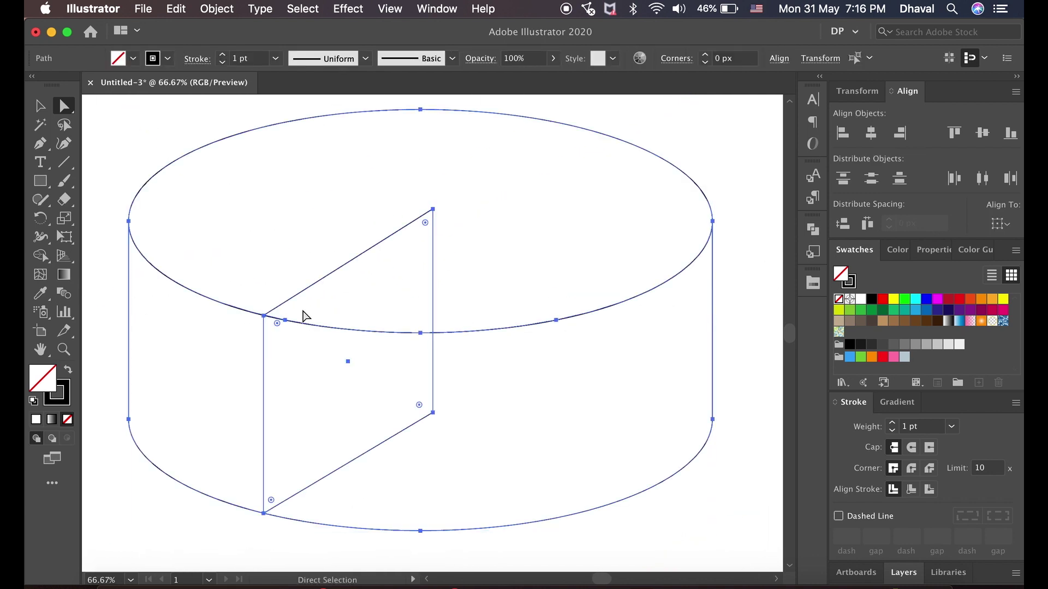
key("shift+m")
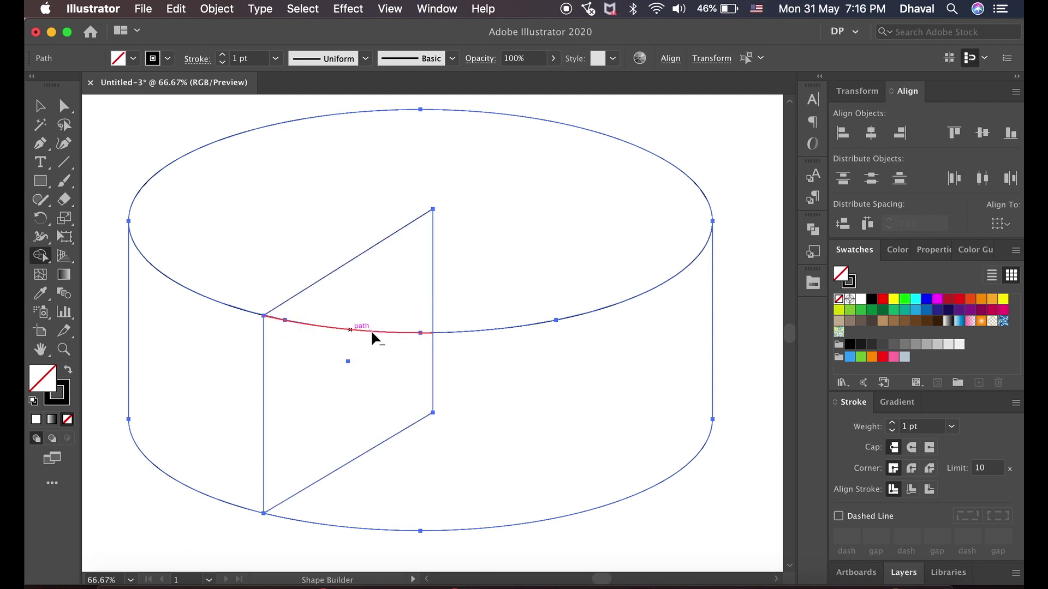
key("v")
left_click(473, 555)
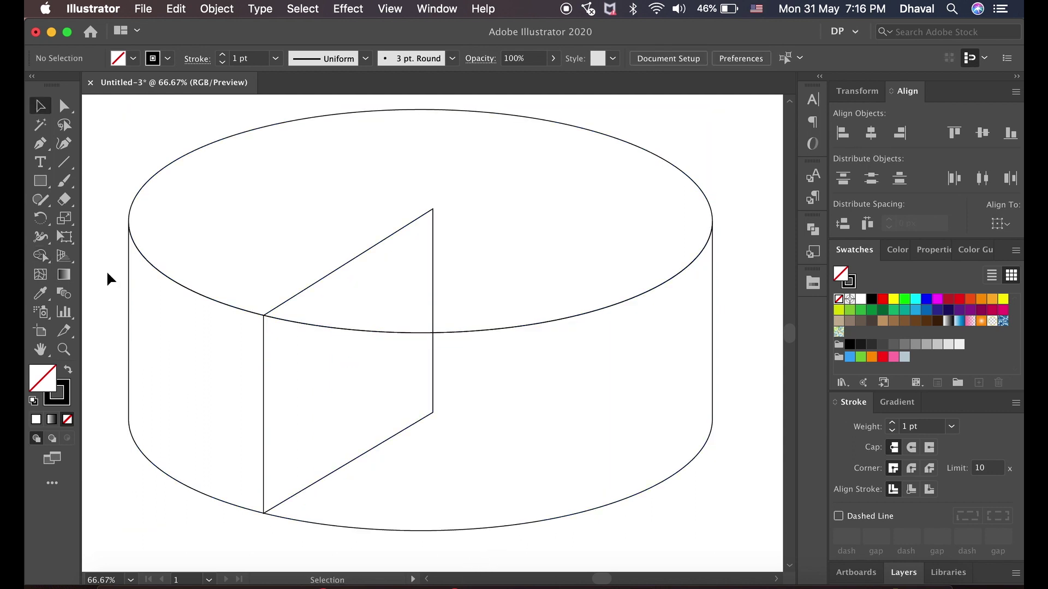
Skew a thin rectangle into diagonal layer lines across the cut face and duplicate them downward.
key("m")
mouse_move(263, 332)
left_mouse_down()
mouse_move(432, 354)
mouse_move(433, 368)
mouse_move(432, 235)
left_mouse_up()
key("a")
left_click(433, 332)
key("v")
key("shift+Down")
key("shift+Down")
key("shift+Down")
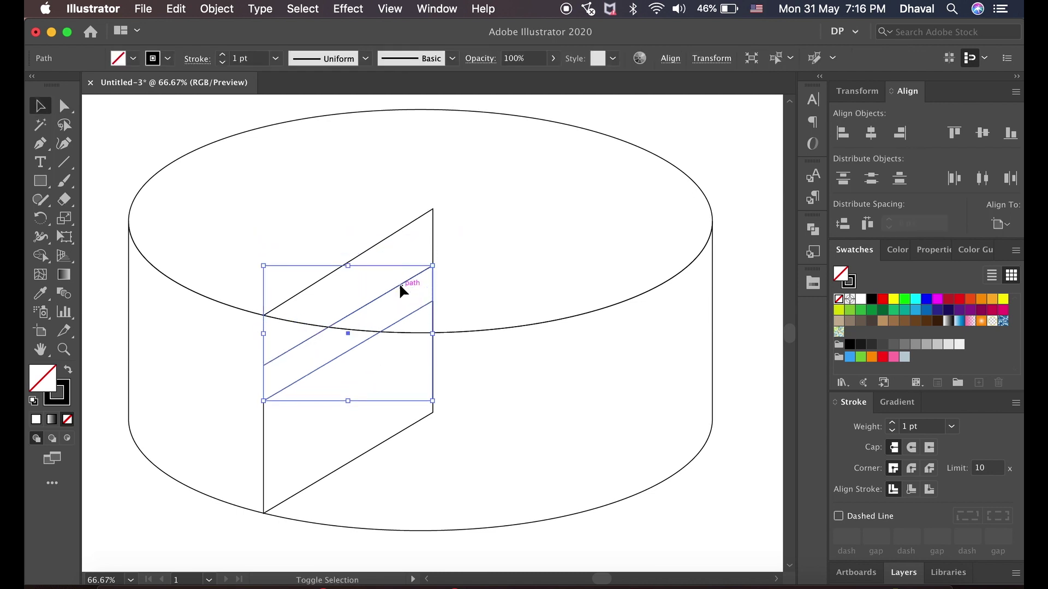
left_click_drag(407, 319, 412, 391)
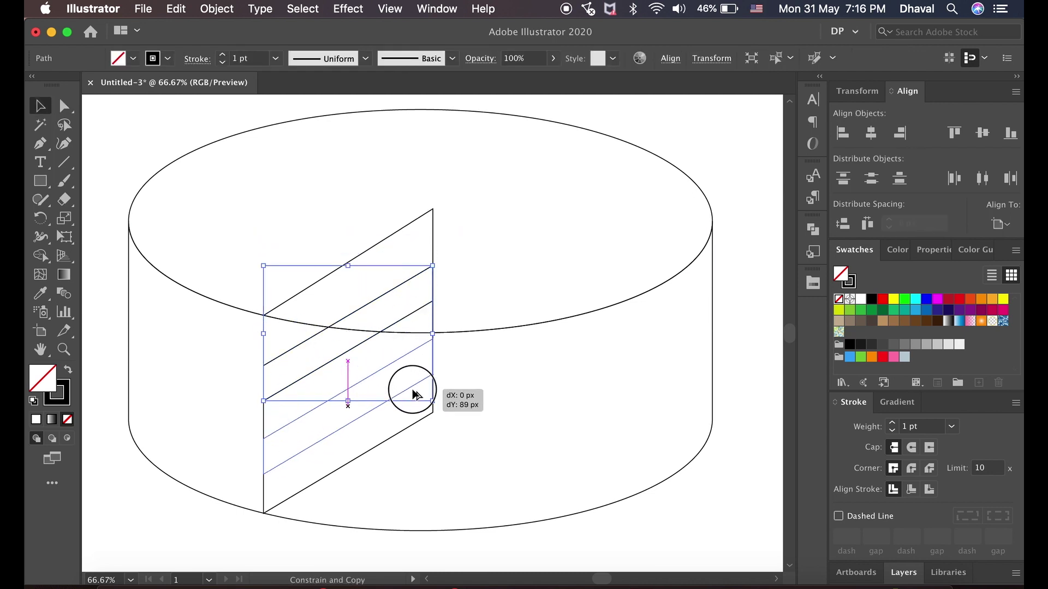
left_click(477, 442)
Reflect a copy of the cut face and lines, moving it right as the second face.
left_click(413, 225)
left_click(418, 276, "shift")
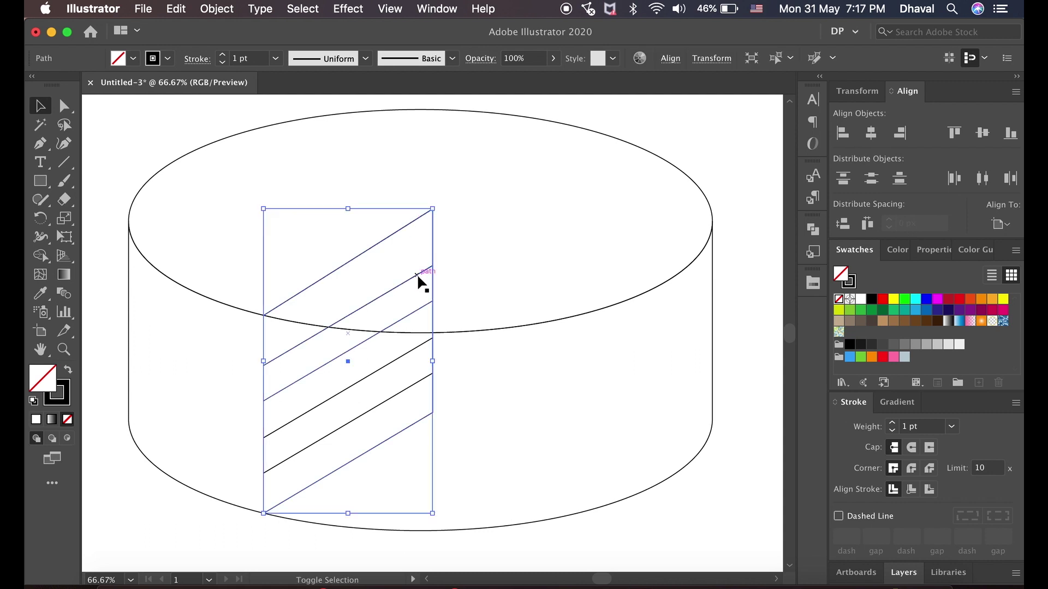
left_click(225, 12)
mouse_move(236, 27)
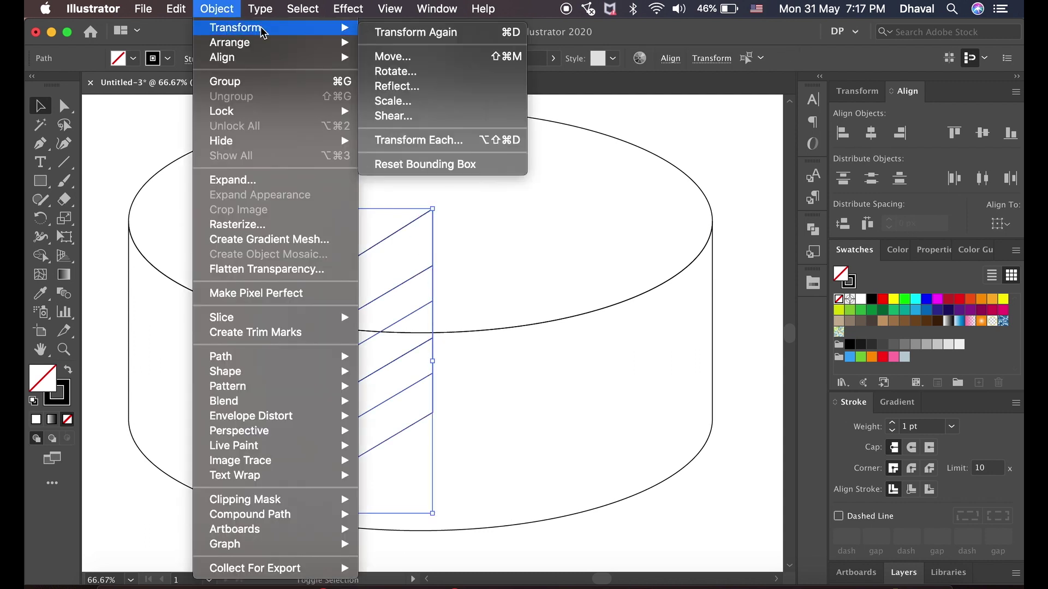
left_click(398, 86)
left_click(764, 404)
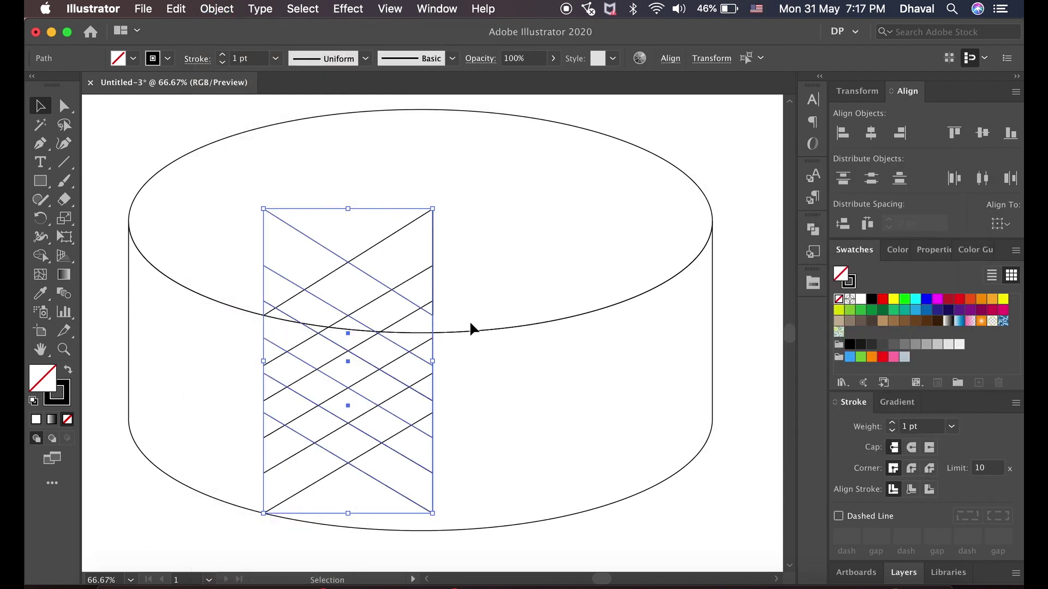
left_click_drag(381, 280, 548, 287)
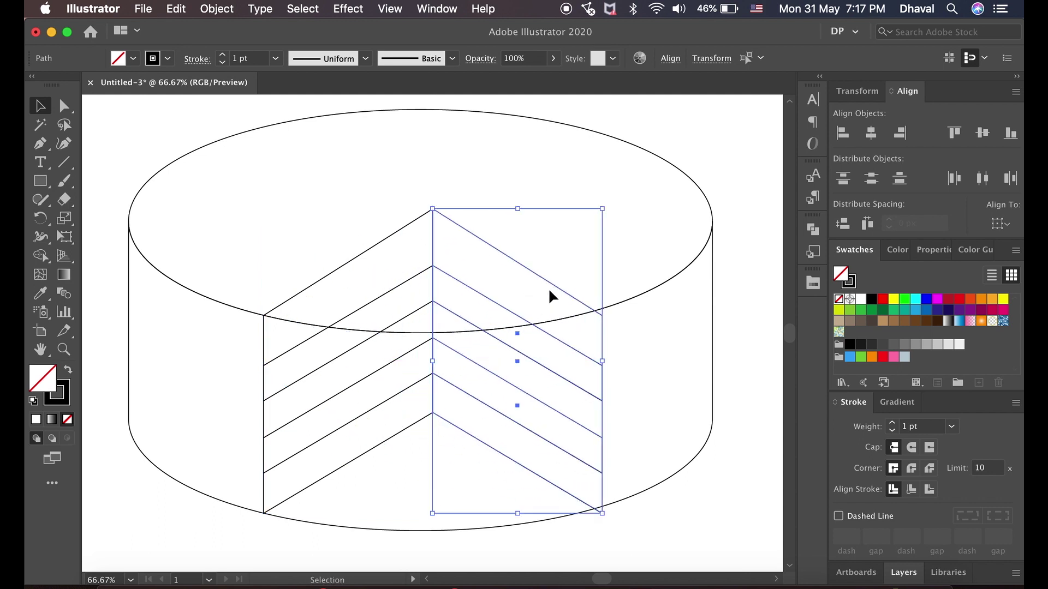
left_click(701, 515)
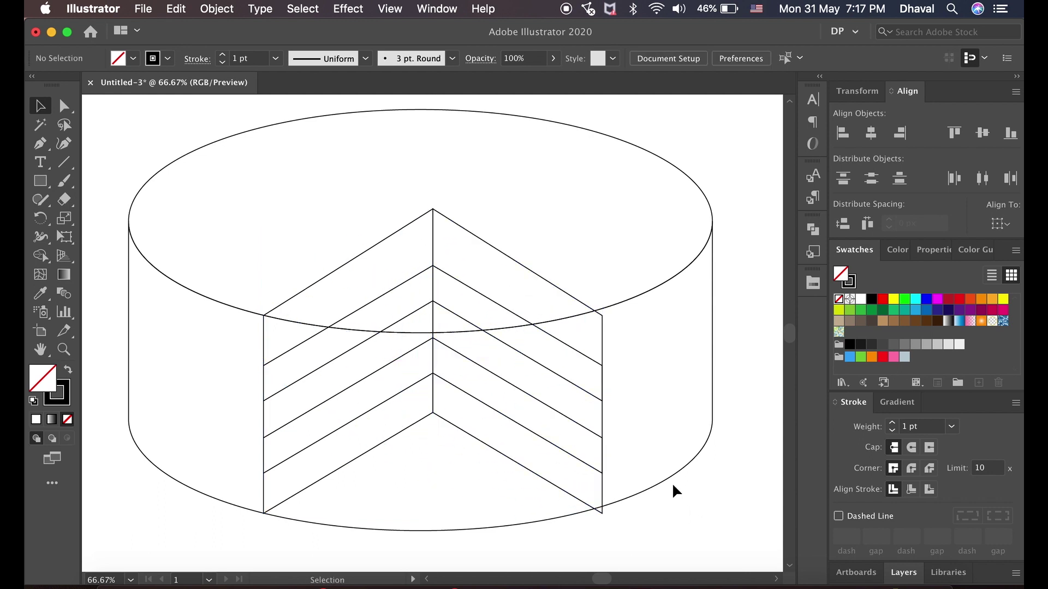
Group the wedge faces' layer lines, centre them horizontally on the cake, then ungroup.
left_click(407, 225)
left_click(405, 352, "shift")
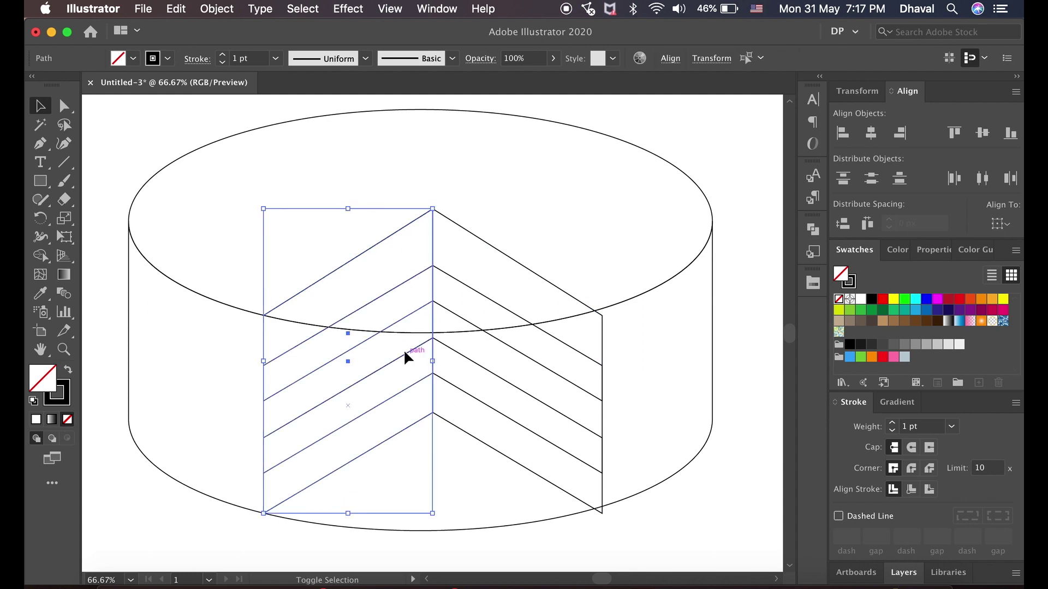
left_click(468, 361, "shift")
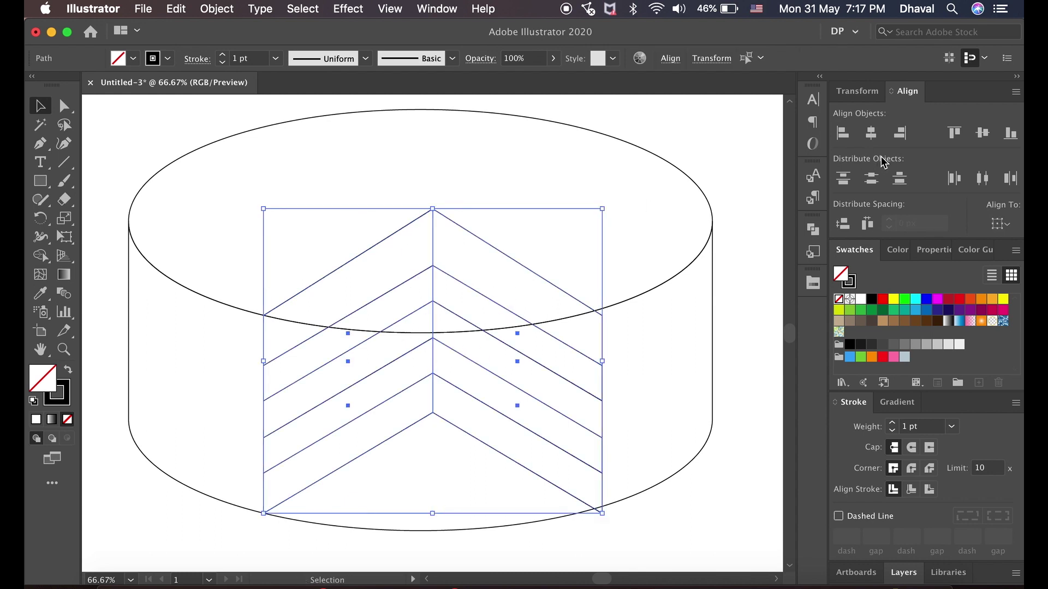
left_click(871, 133)
key("super+z")
right_click(534, 273)
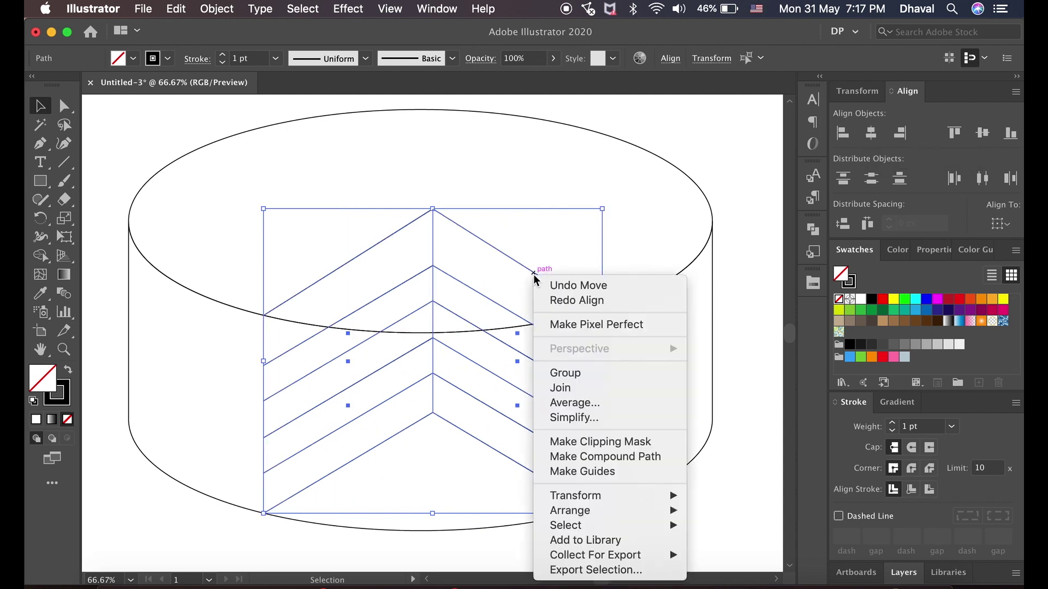
left_click(570, 373)
left_click(871, 132)
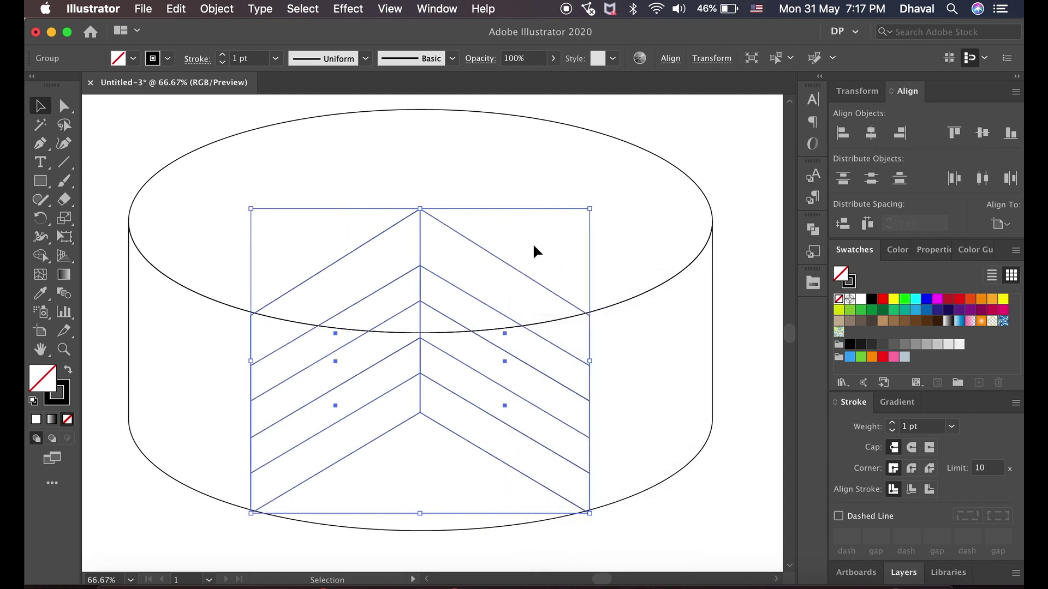
right_click(507, 263)
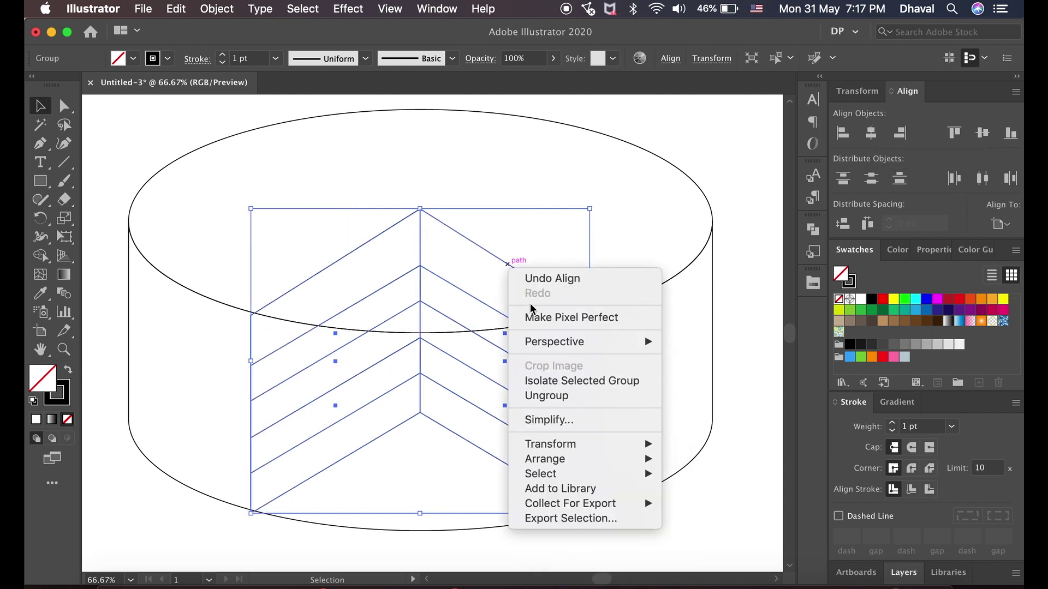
left_click(546, 396)
left_click(654, 415)
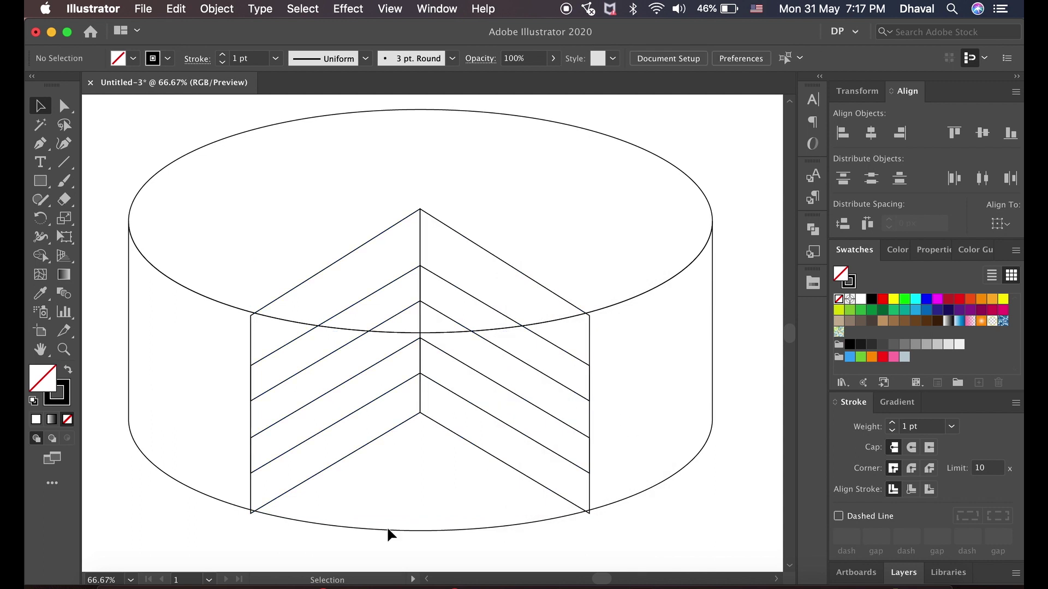
Lift the wedge face's bottom-right corner anchor onto the cake's bottom curve.
left_click(251, 513)
key("a")
left_click(250, 513)
left_click(251, 315, "shift")
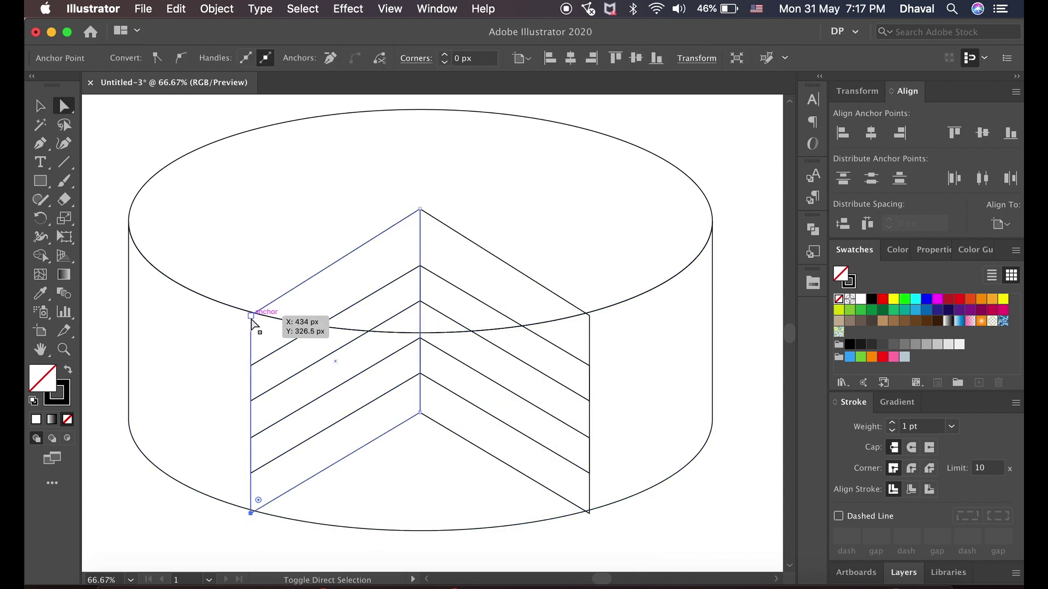
left_click(589, 315, "shift")
left_click(589, 513, "shift")
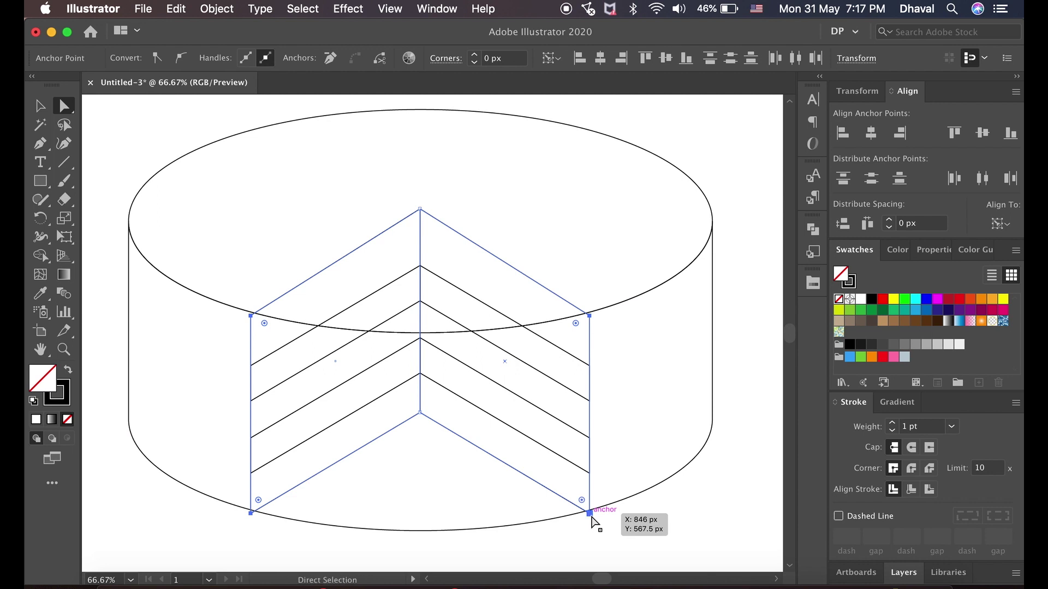
key("super+equal")
key("super+equal")
key("super+equal")
scroll(591, 513, "down", 3)
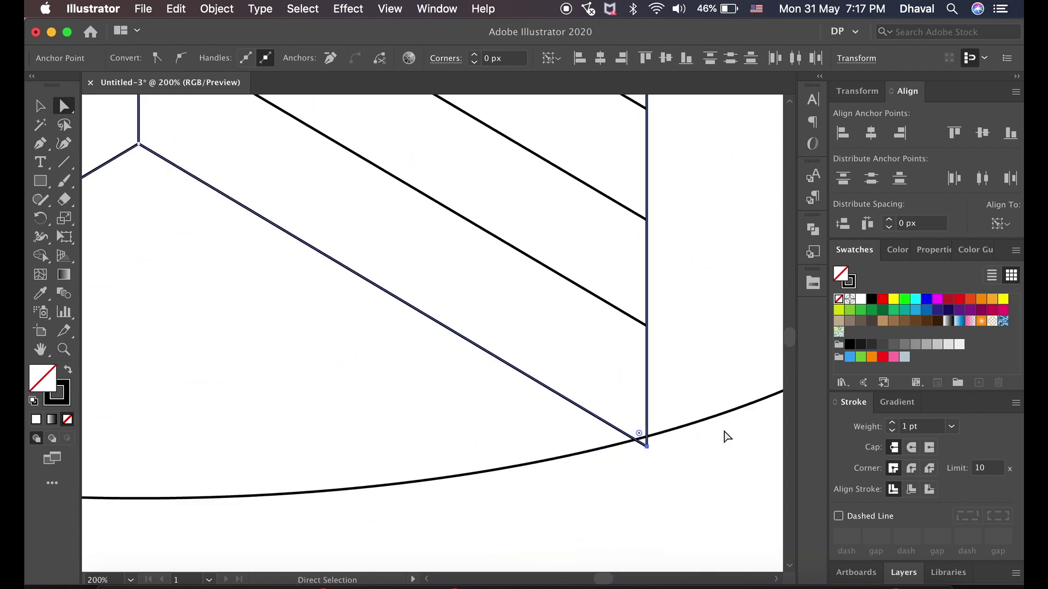
left_click_drag(647, 444, 647, 434)
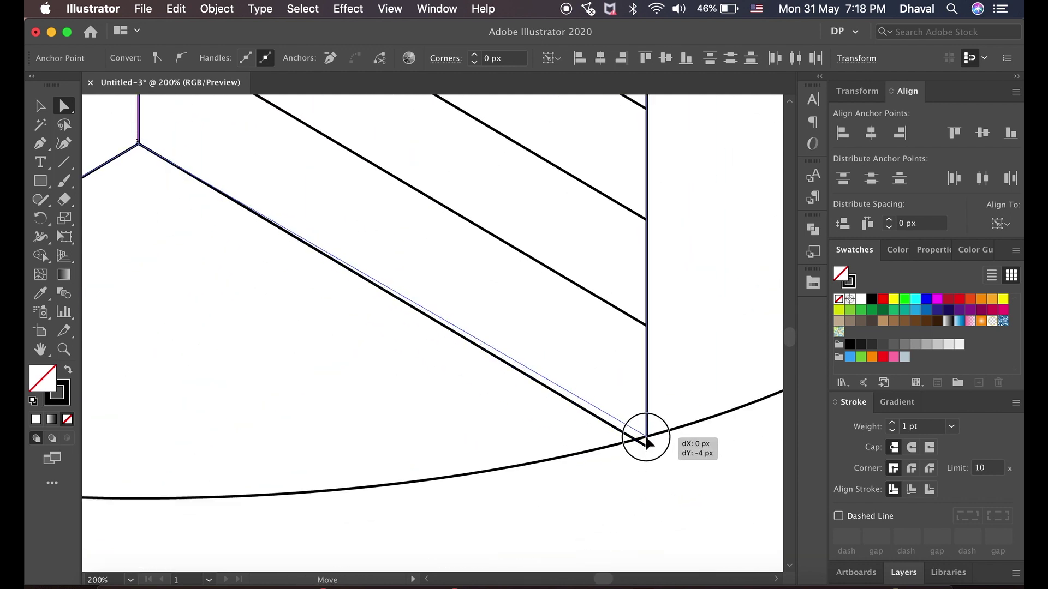
left_click(662, 484)
key("super+minus")
key("super+minus")
key("super+minus")
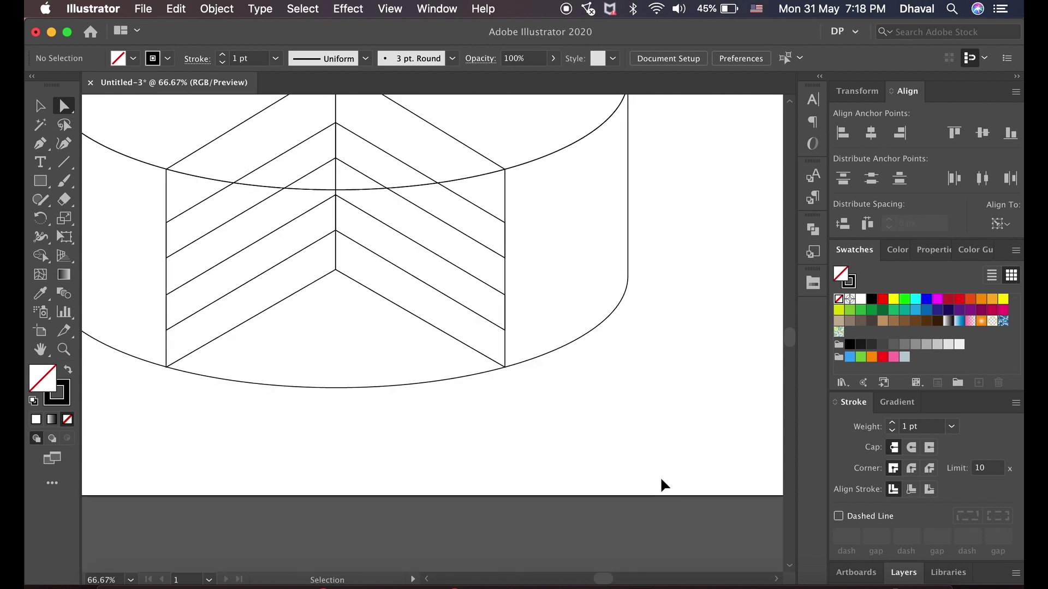
Delete the rim edges inside both wedge sides and the front bottom arc with Shape Builder.
key("super+a")
scroll(320, 311, "up", 5)
scroll(320, 311, "left", 5)
key("shift+m")
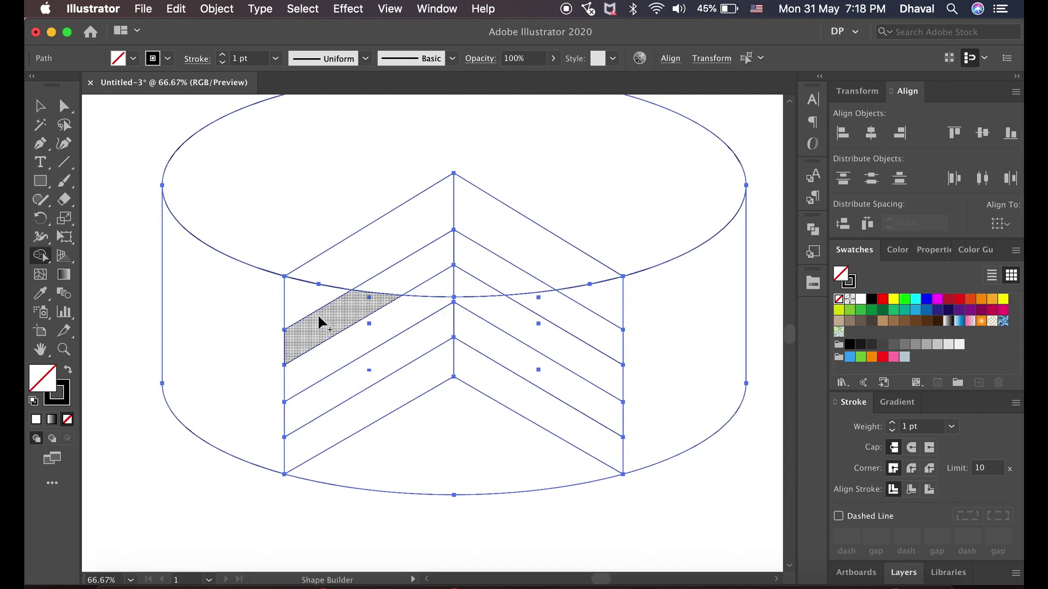
left_click(427, 293, "alt")
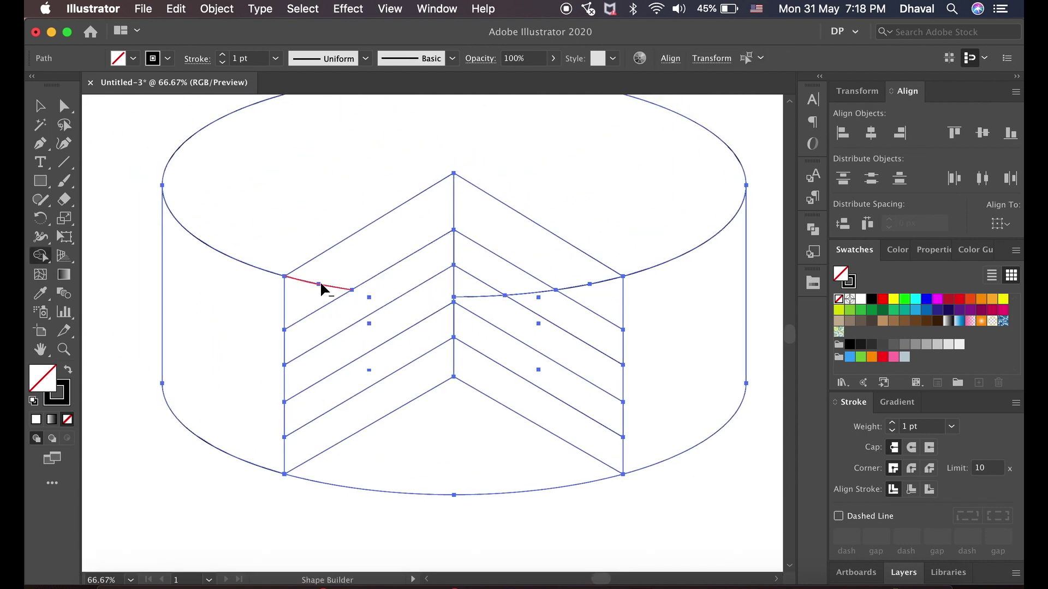
left_click(584, 282, "alt")
left_click(535, 489, "alt")
key("v")
left_click(463, 496)
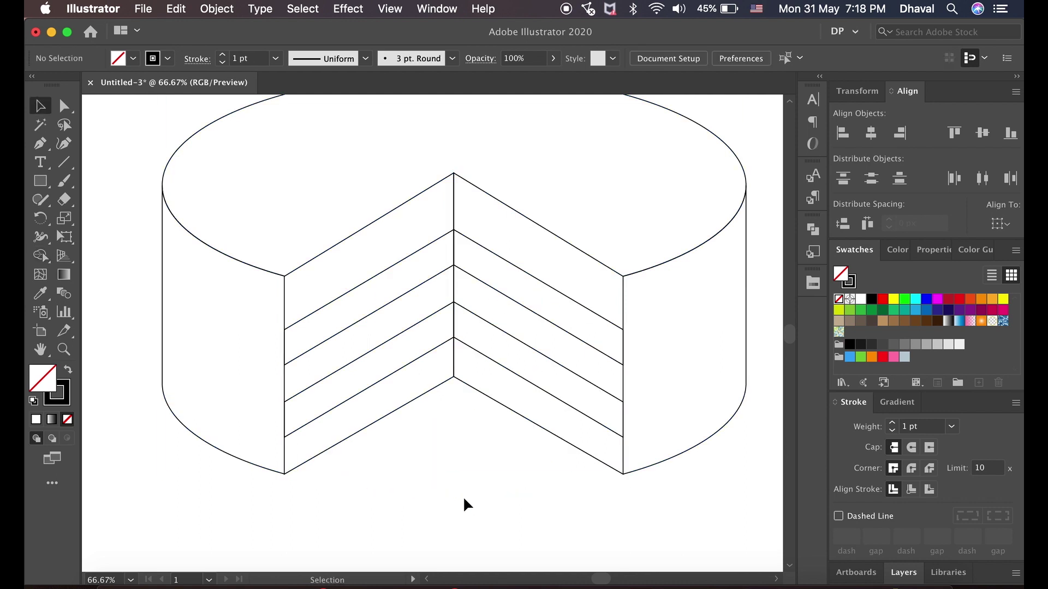
scroll(731, 294, "up", 3)
Fill the cake's top ellipse with pink from the Material Palette.
left_click(715, 270)
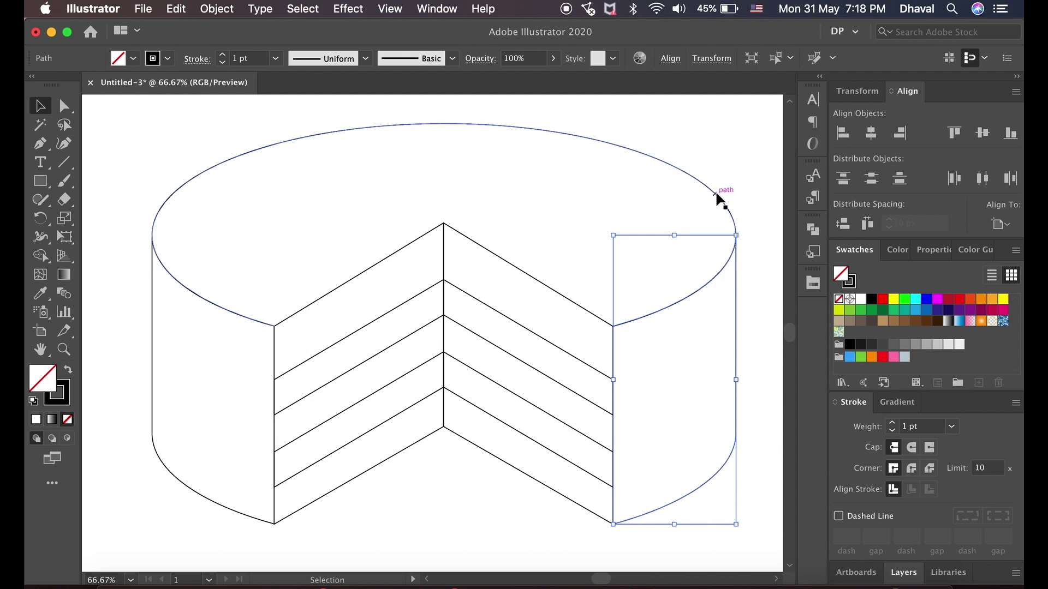
left_click(719, 192)
left_click(813, 282)
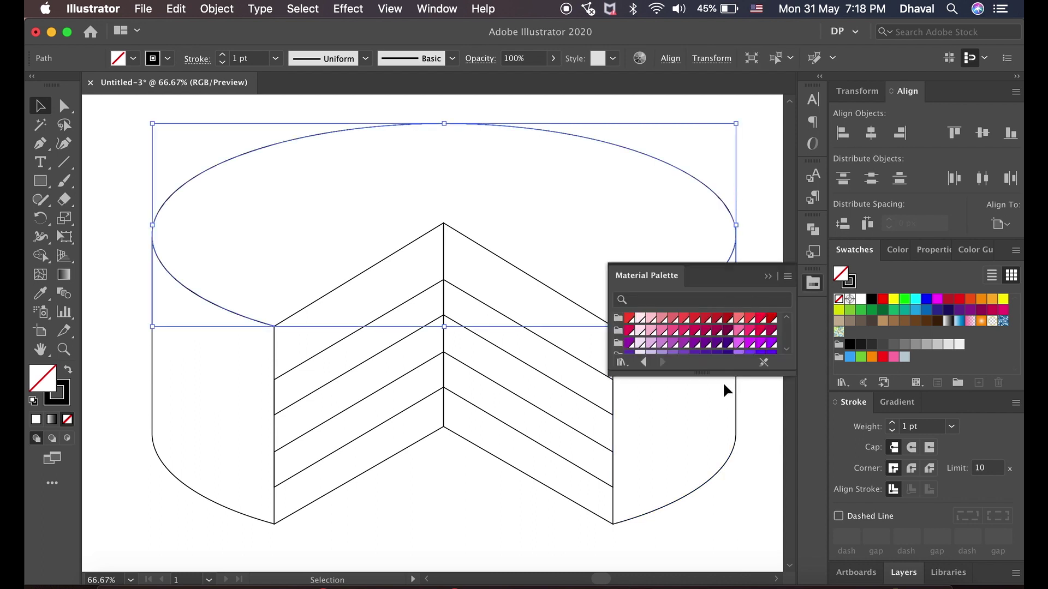
left_click_drag(723, 382, 715, 558)
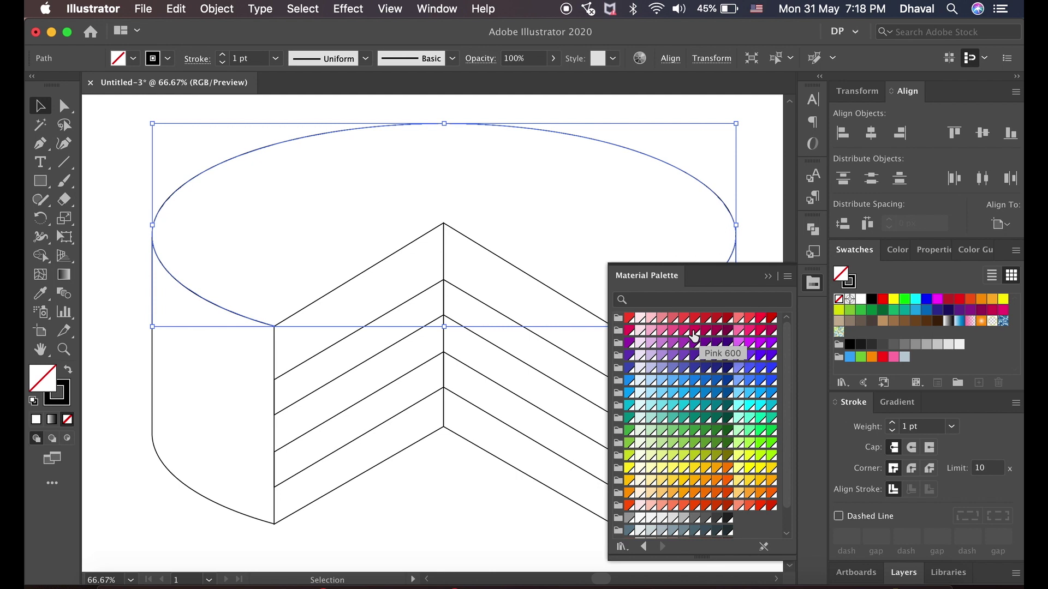
left_click(673, 330)
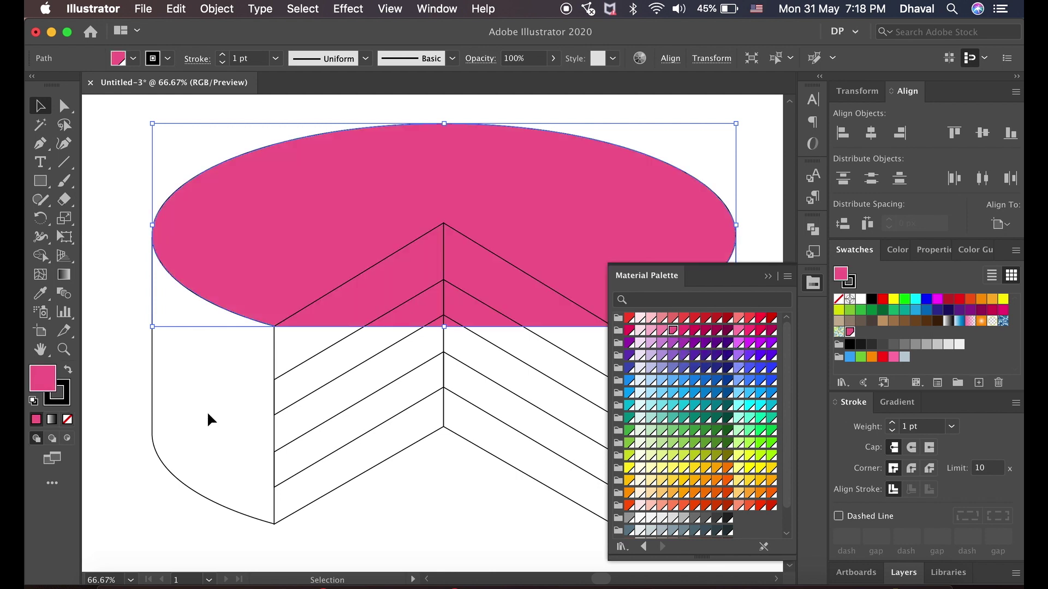
Fill the cake's side wall with a darker pink.
left_click(151, 416)
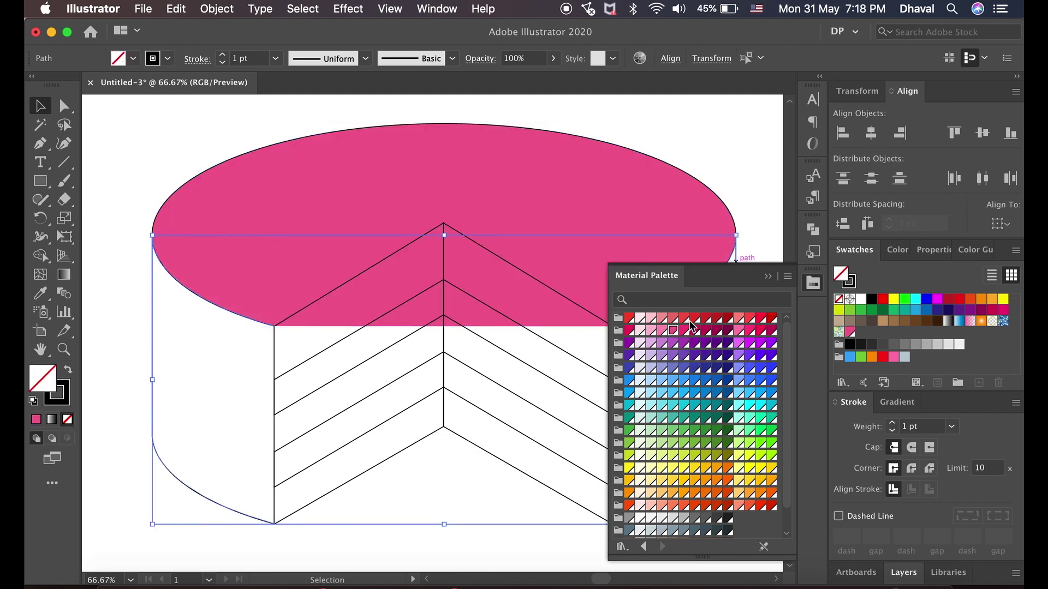
left_click(662, 332)
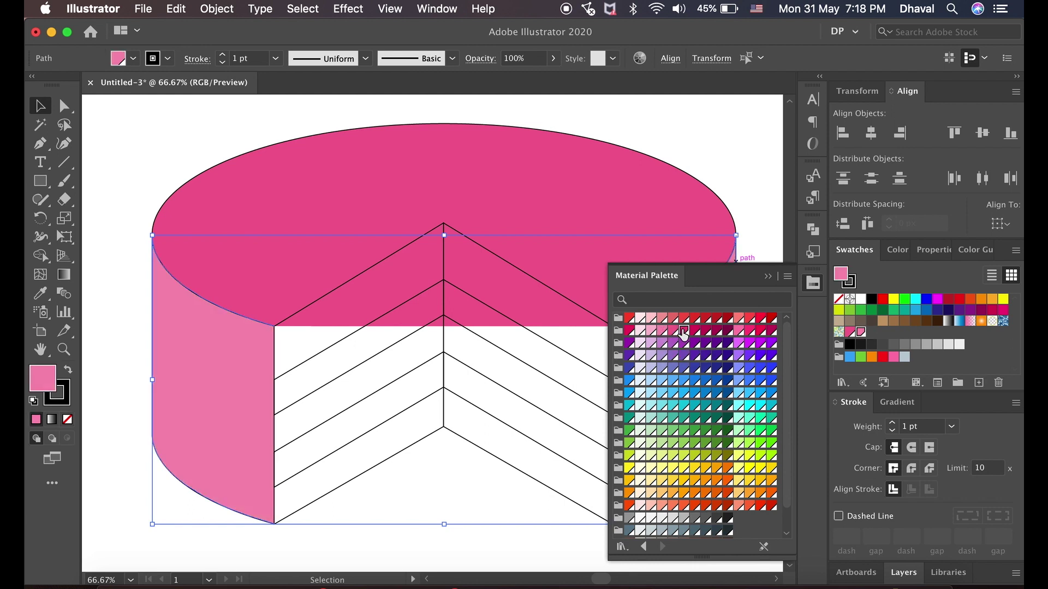
left_click(683, 331)
left_click(745, 180)
key("super+minus")
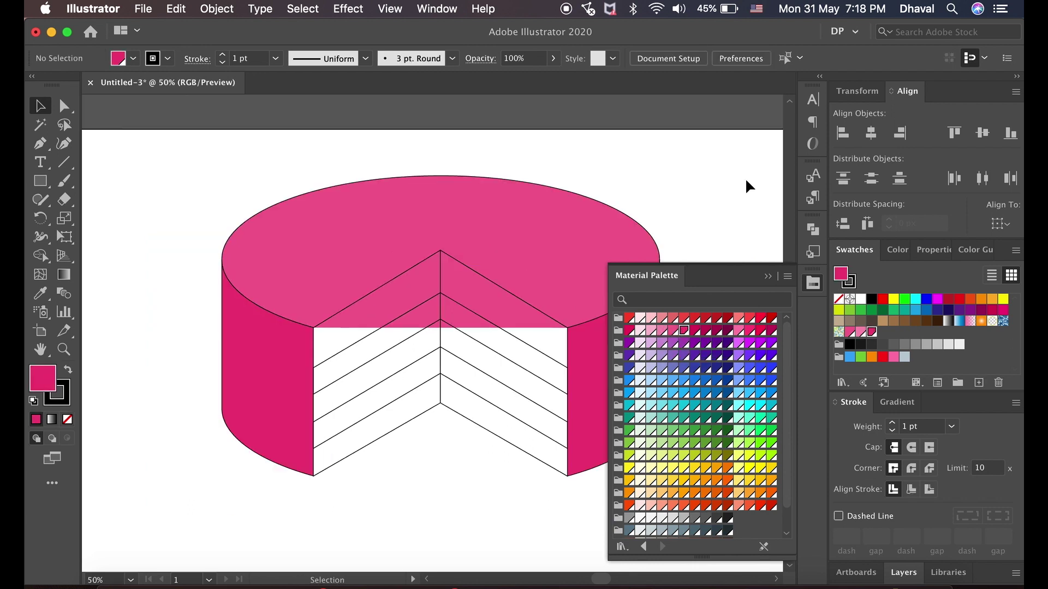
scroll(456, 351, "right", 5)
Fill the right cut face pale peach and the left cut face very light pink.
left_click(439, 300)
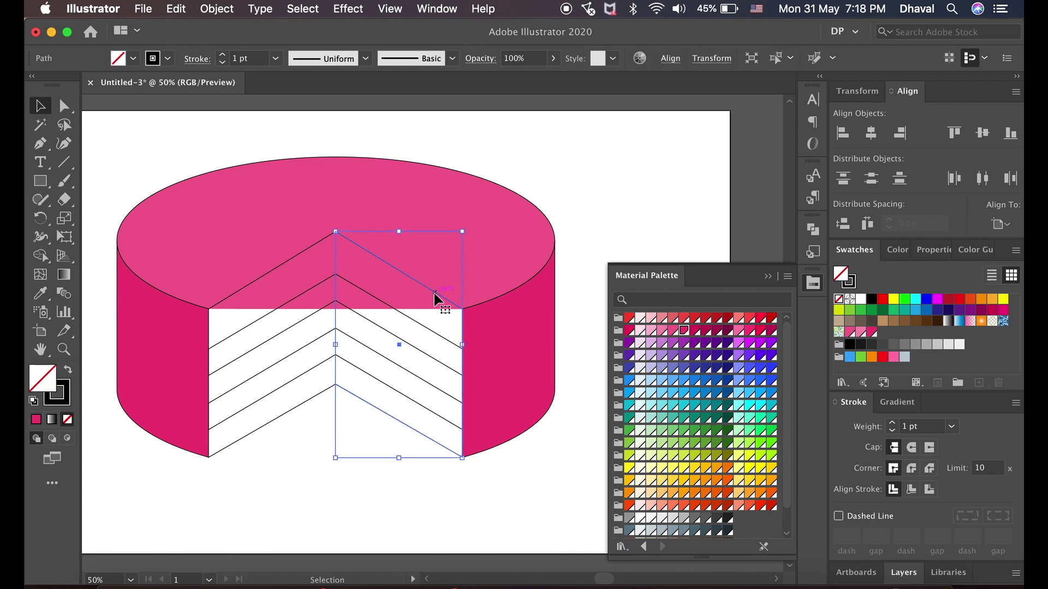
left_click(663, 507)
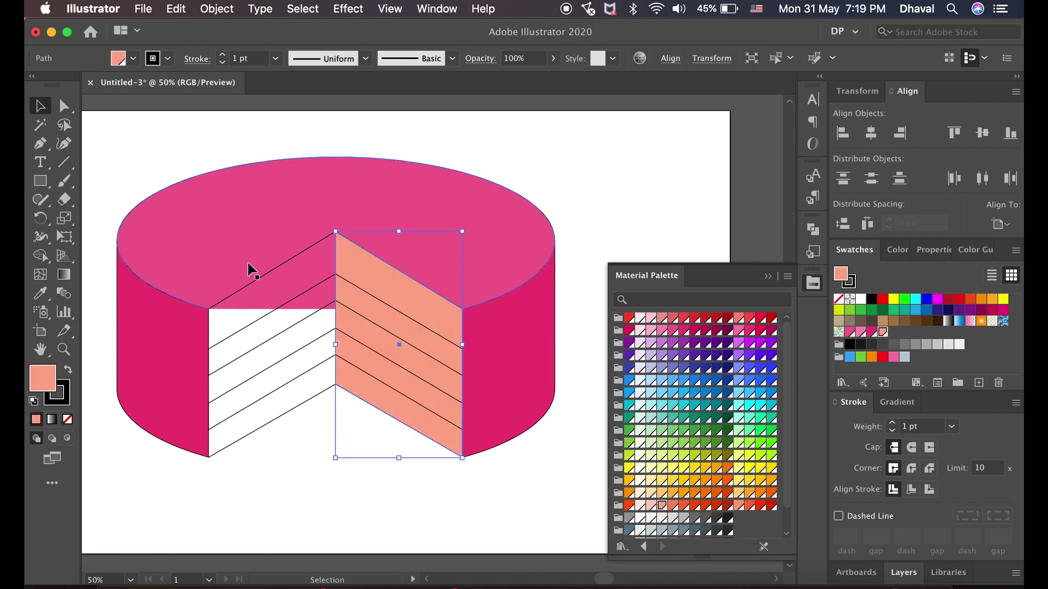
left_click(651, 507)
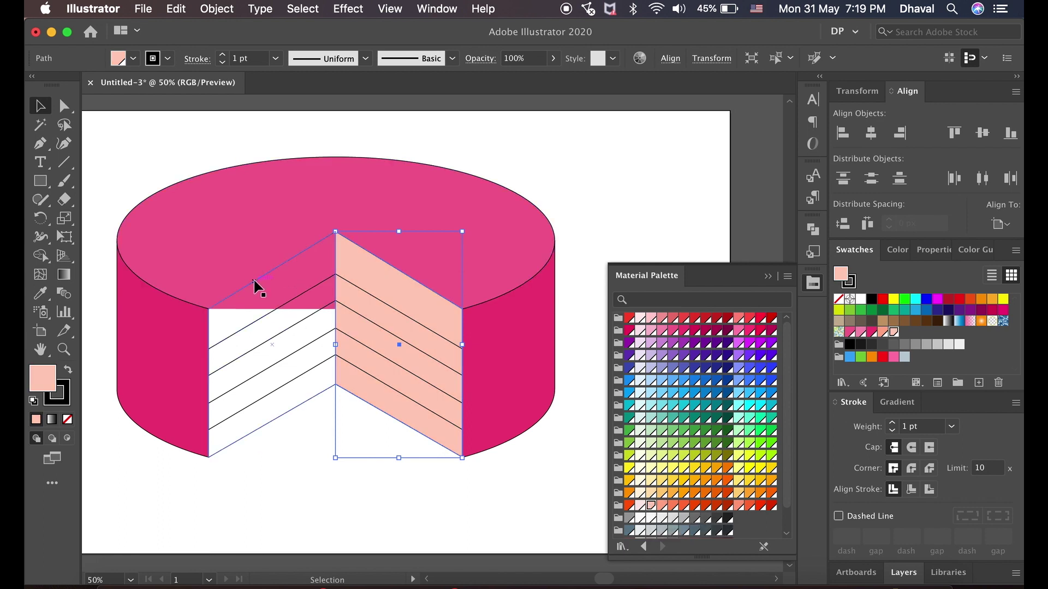
left_click(257, 288)
left_click(640, 507)
Fill the layer stripes on both cut faces dark pink.
left_click(420, 322)
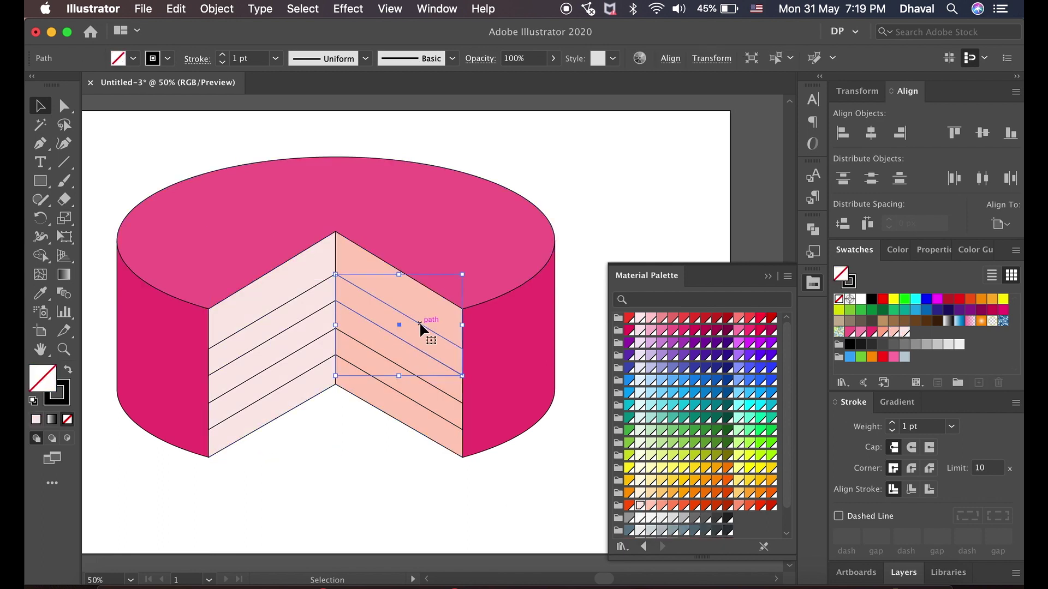
left_click(431, 385, "shift")
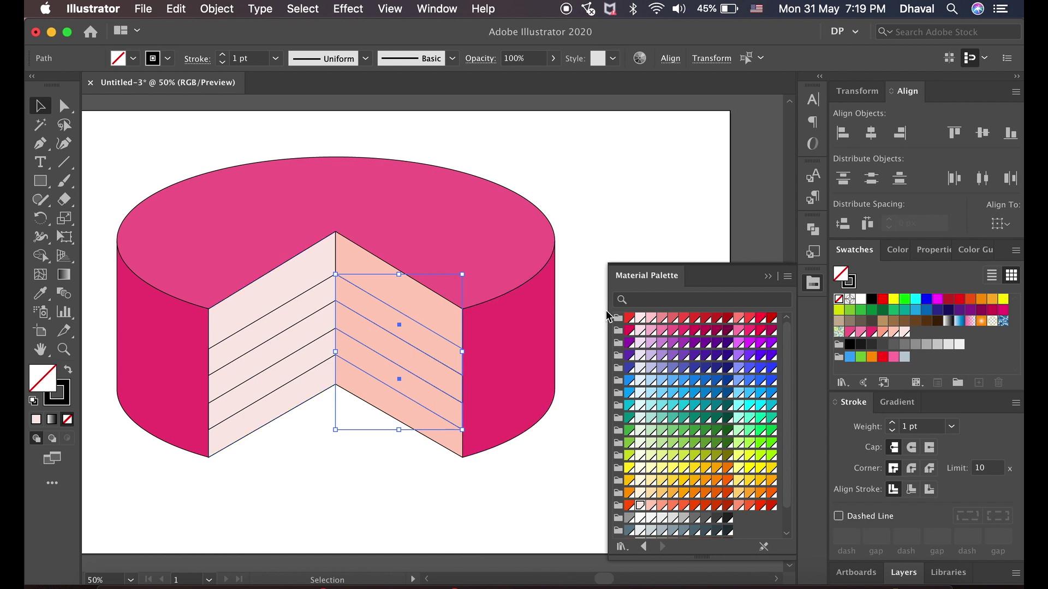
left_click(694, 330)
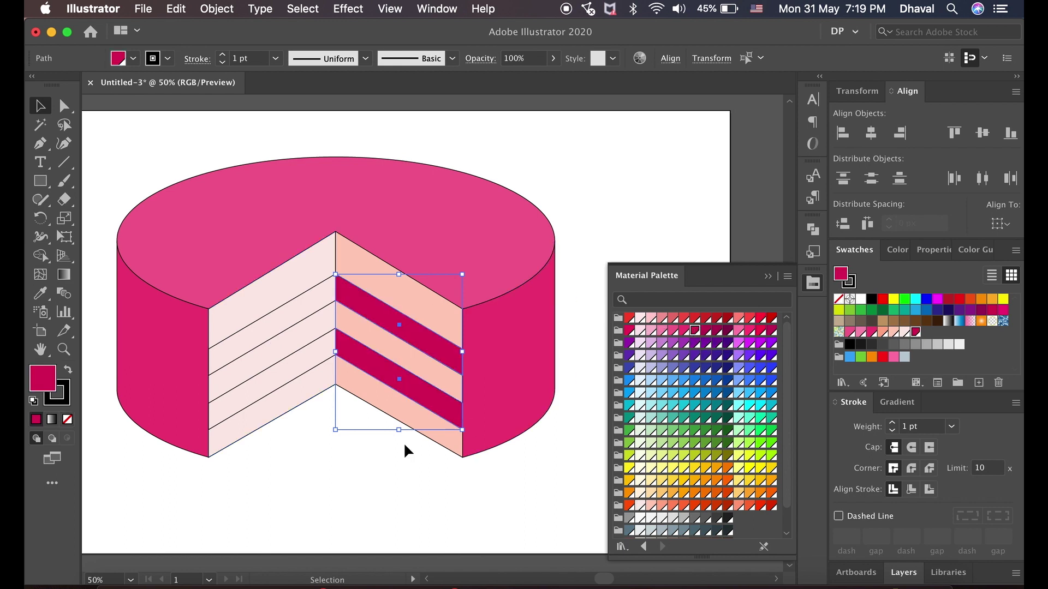
left_click(368, 474)
left_click(281, 311)
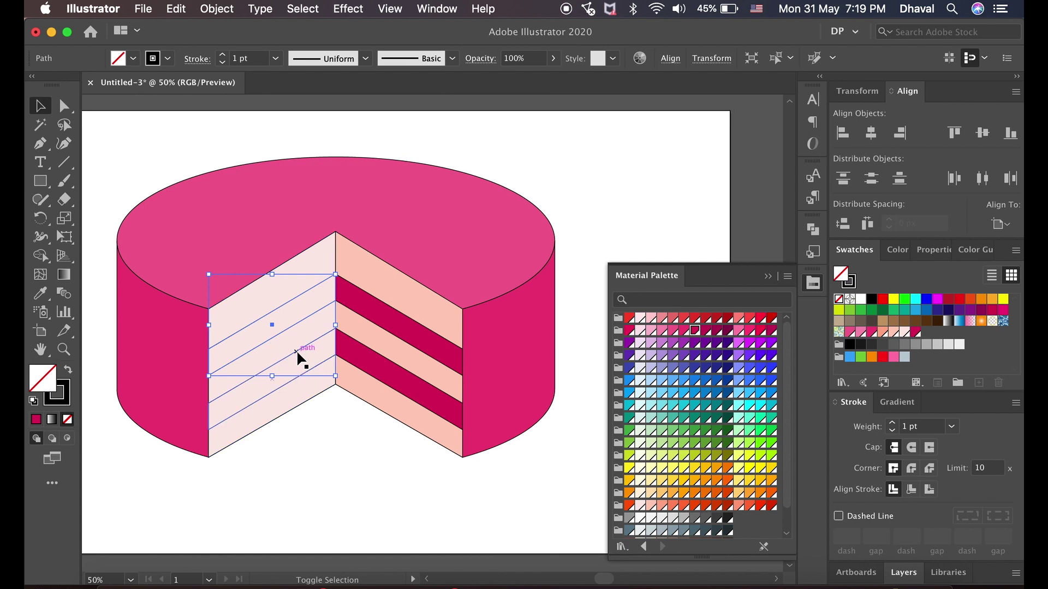
left_click(296, 352, "shift")
left_click(684, 330)
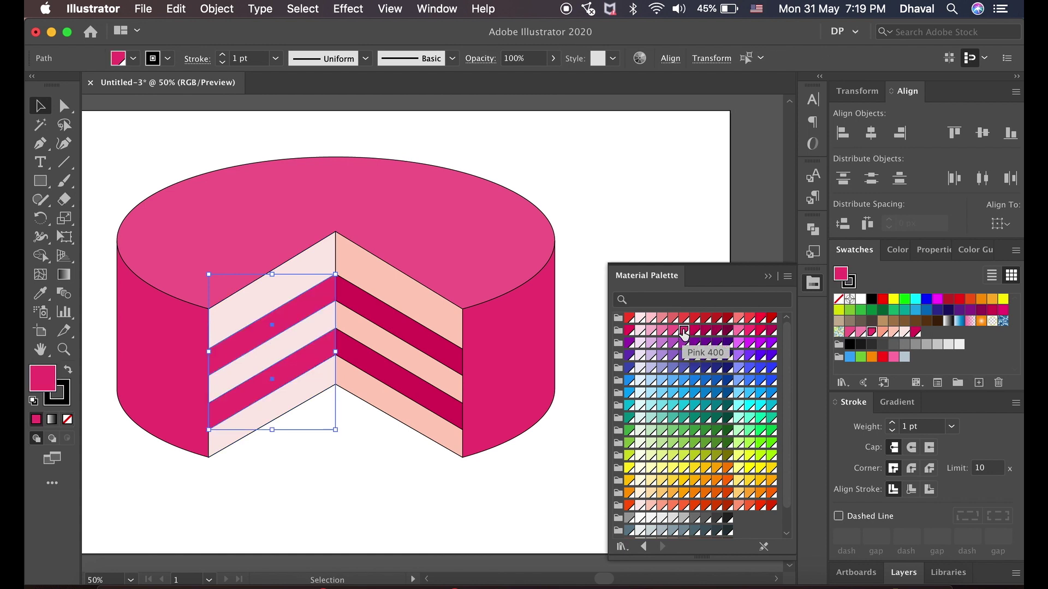
left_click(475, 470)
Remove the outlines from every part of the cake.
left_click_drag(473, 466, 140, 360)
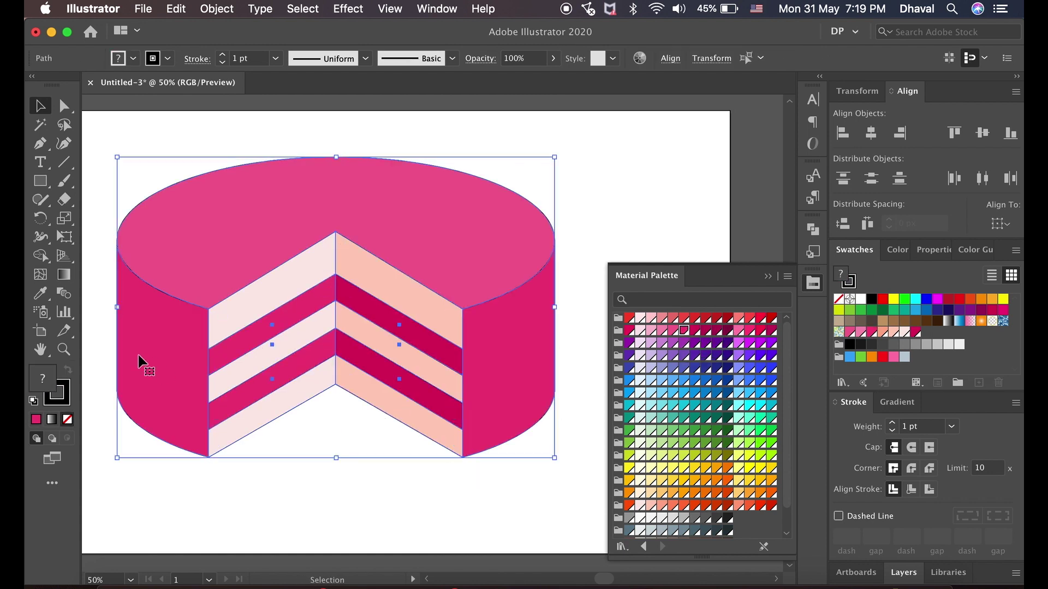
left_click(69, 386)
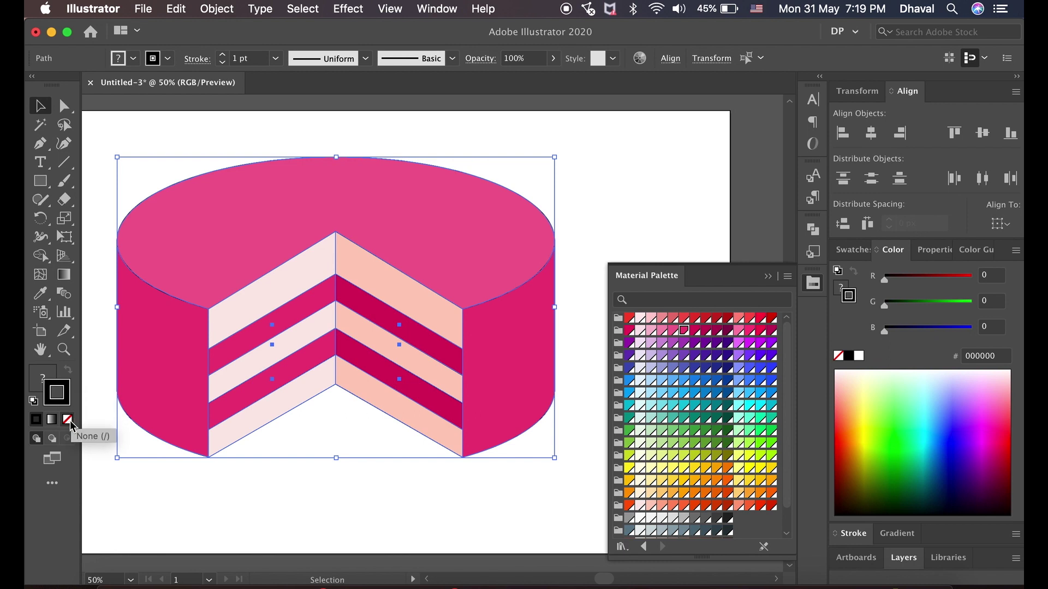
left_click(303, 492)
Draw a tall thin rectangle left of the cake with no stroke and Blue 300 fill.
key("super+minus")
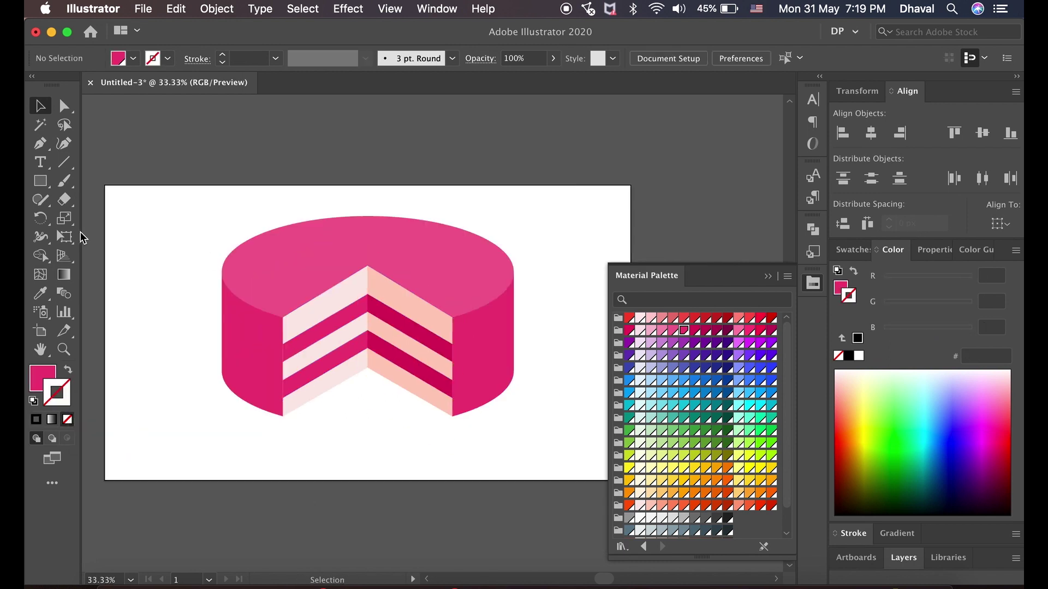
left_click_drag(136, 245, 161, 317)
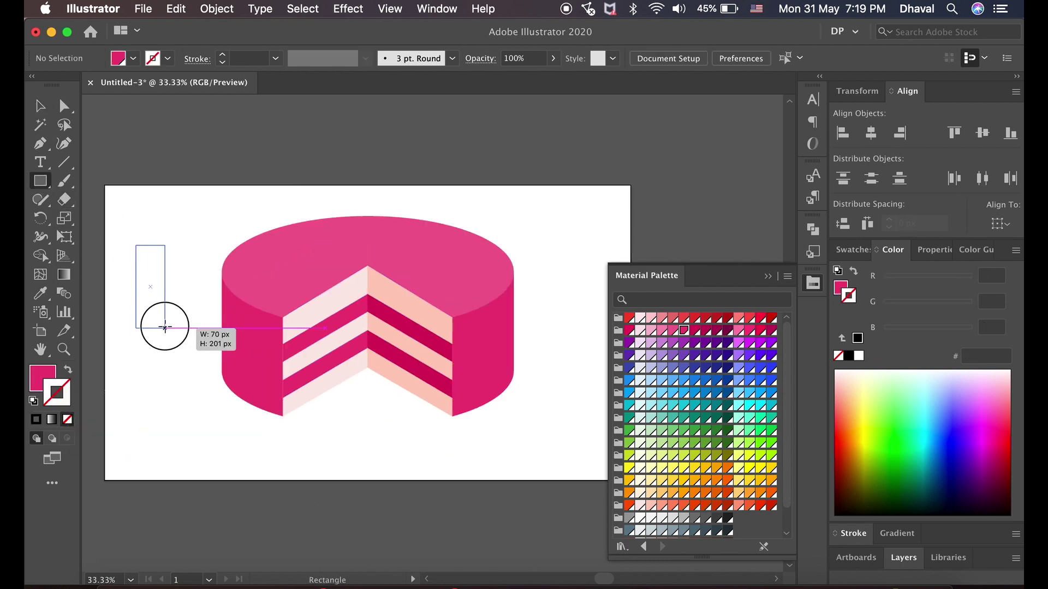
key("super+equal")
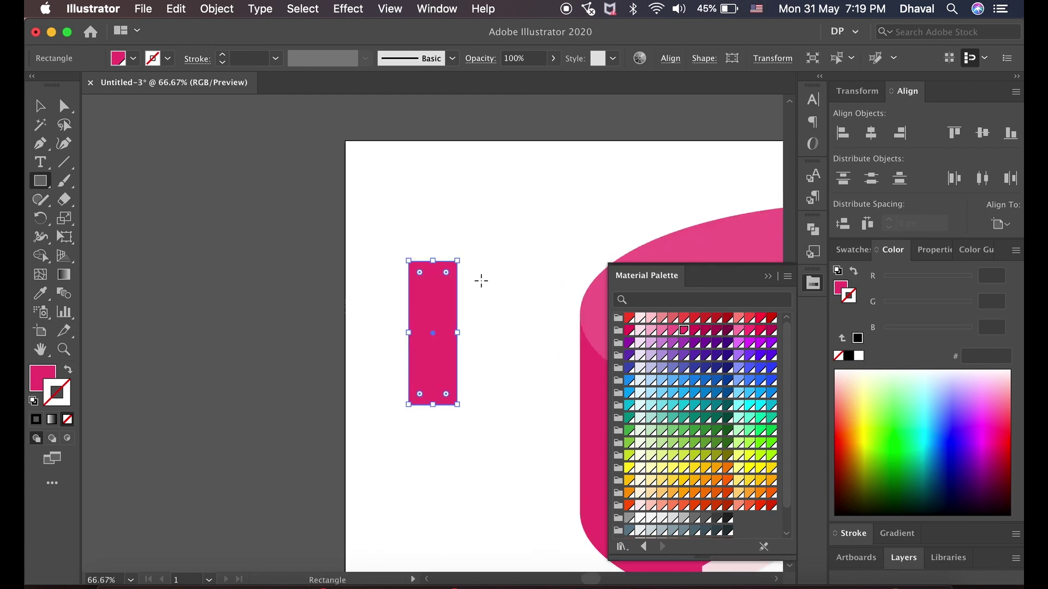
left_click(661, 385)
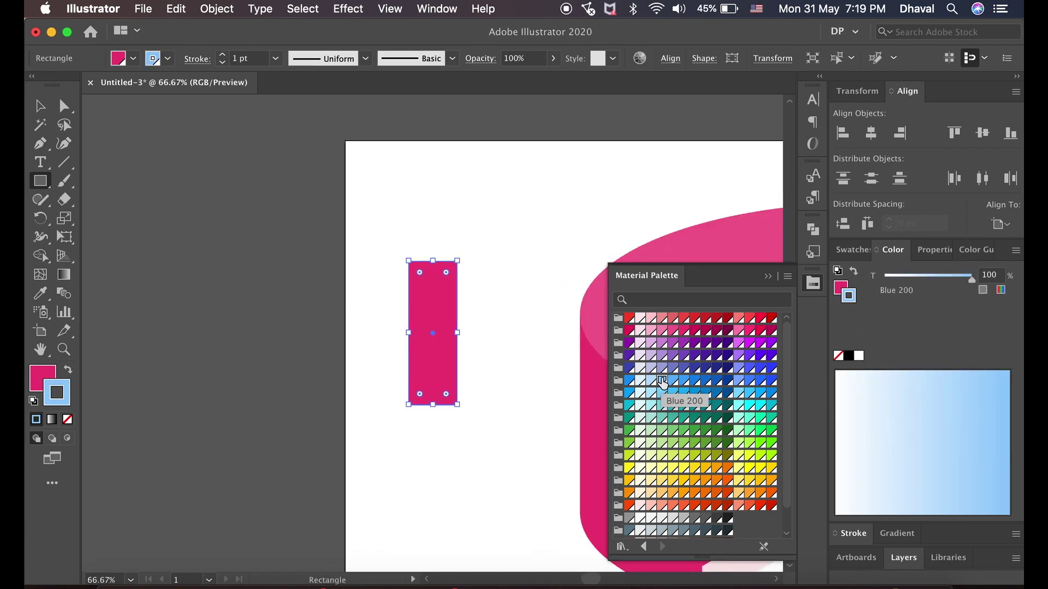
left_click(67, 419)
left_click(34, 387)
left_click(673, 380)
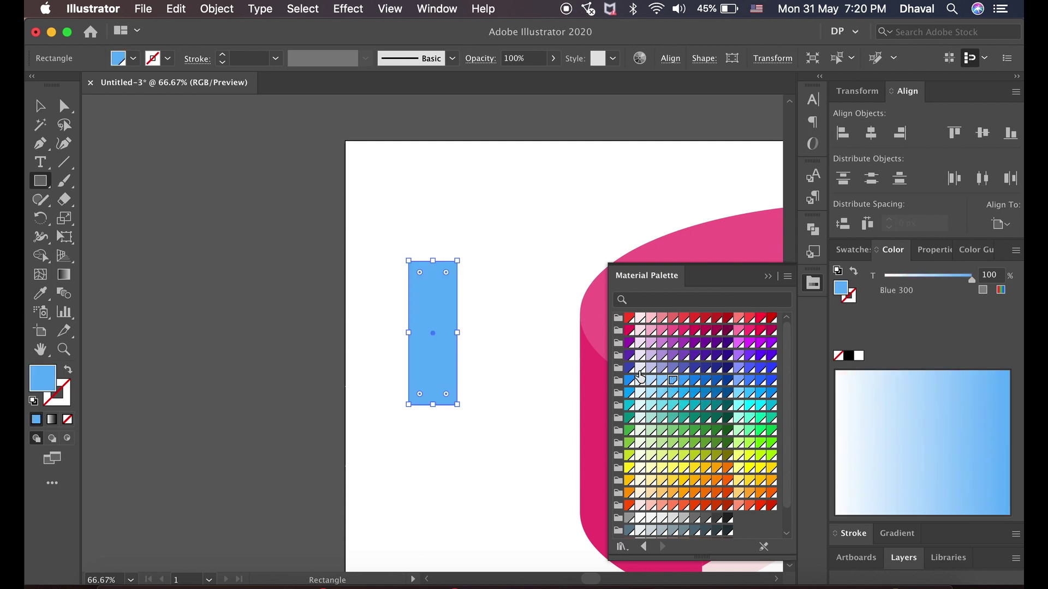
Round the rectangle's top corners with the live corner widget.
key("a")
left_click(502, 292)
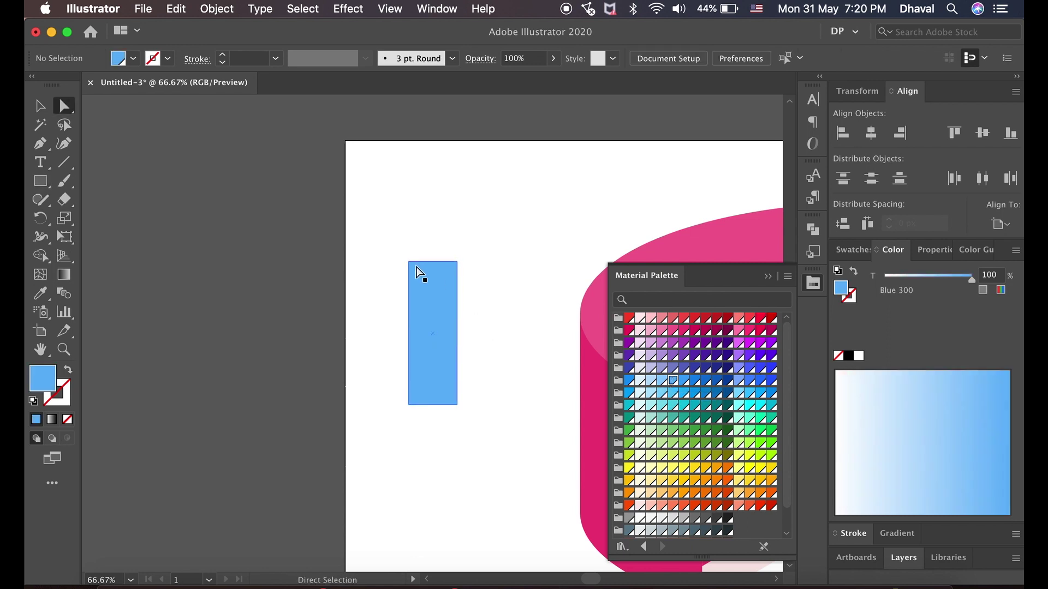
left_click(457, 261)
left_click_drag(446, 272, 447, 281)
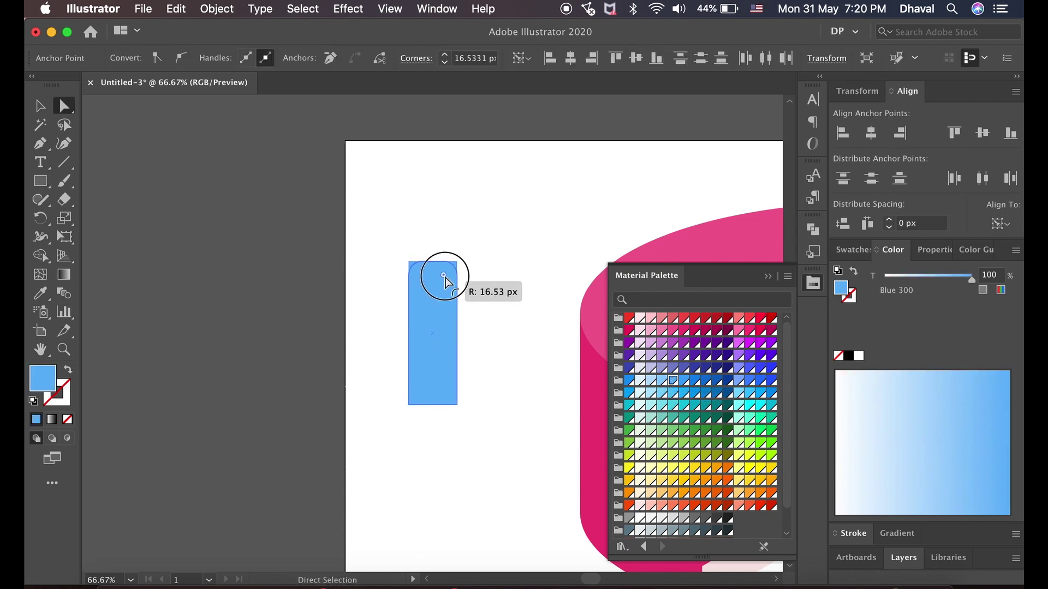
key("v")
left_click(514, 321)
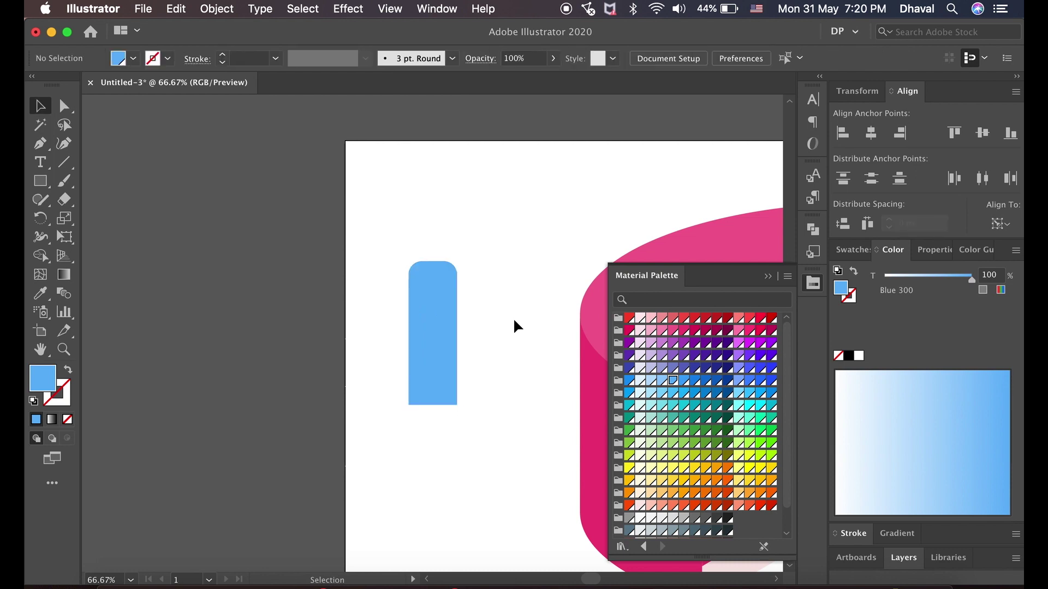
Draw a curved black wick with no fill above the blue candle.
key("p")
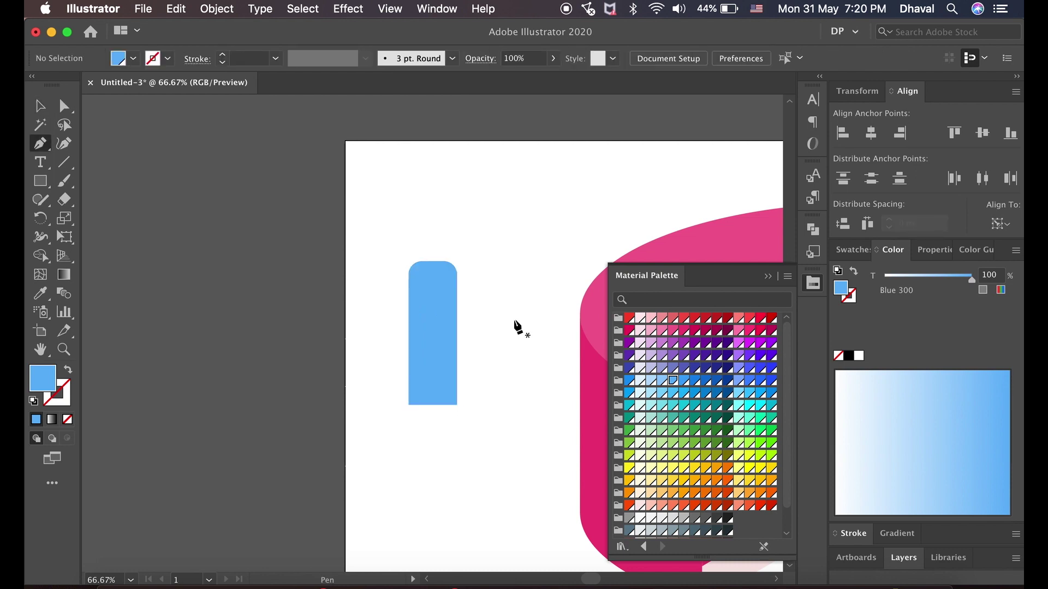
left_click(33, 401)
left_click(67, 419)
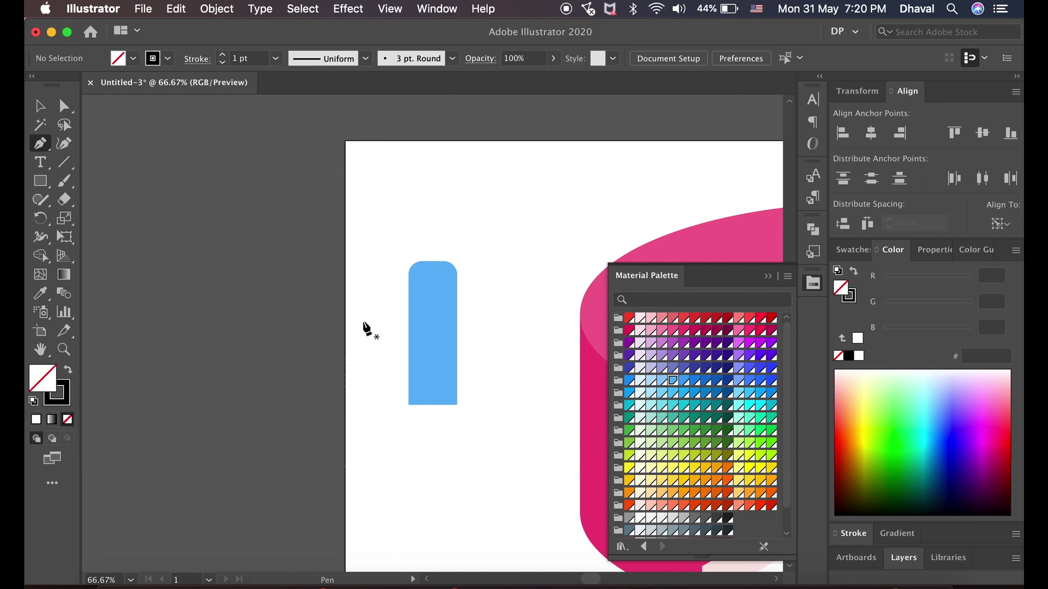
left_click(433, 261)
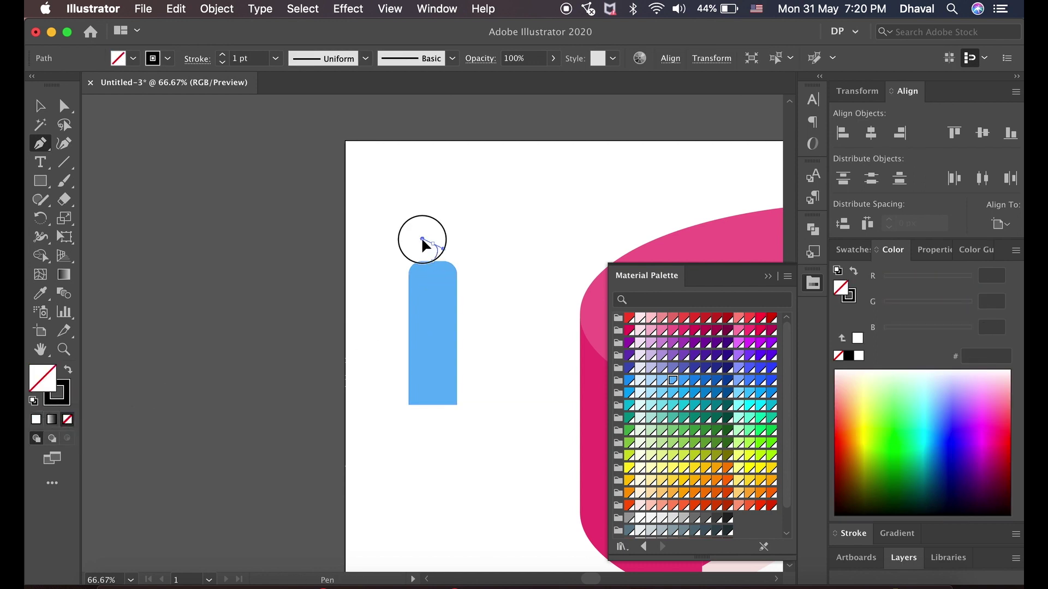
key("v")
left_click(483, 265)
Draw a closed, curved leaf-shaped flame above the wick.
key("p")
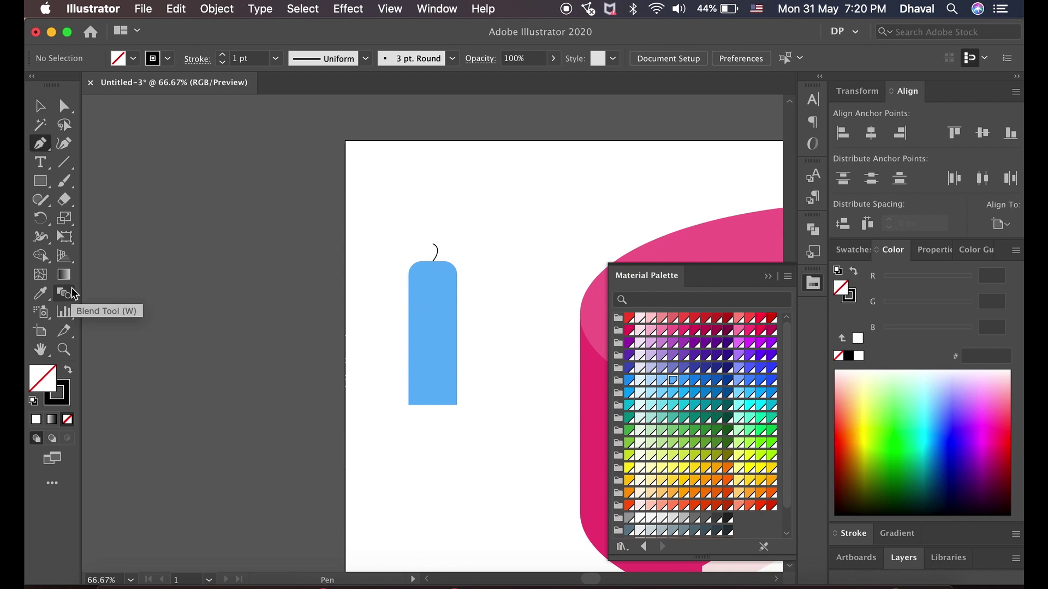
left_click(433, 244)
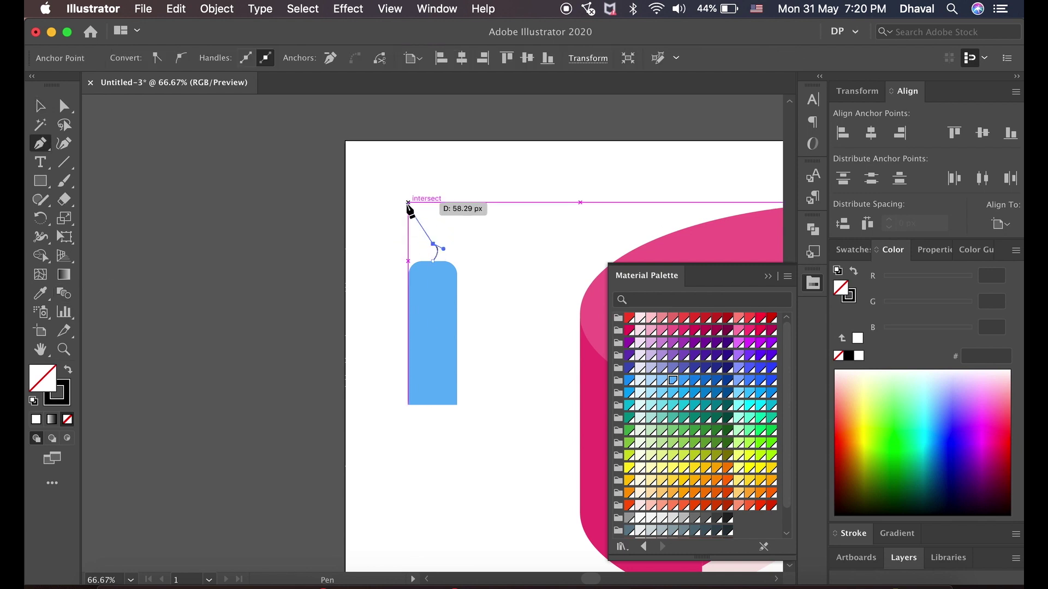
mouse_move(405, 203)
left_mouse_down()
mouse_move(424, 175)
mouse_move(391, 176)
left_mouse_up()
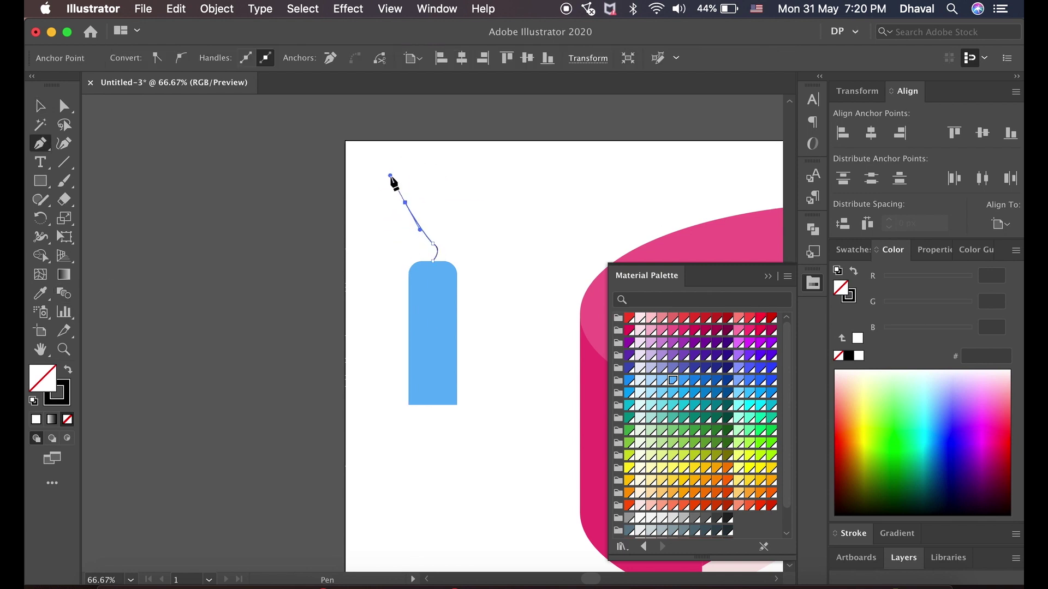
key("ctrl+z")
key("v")
key("p")
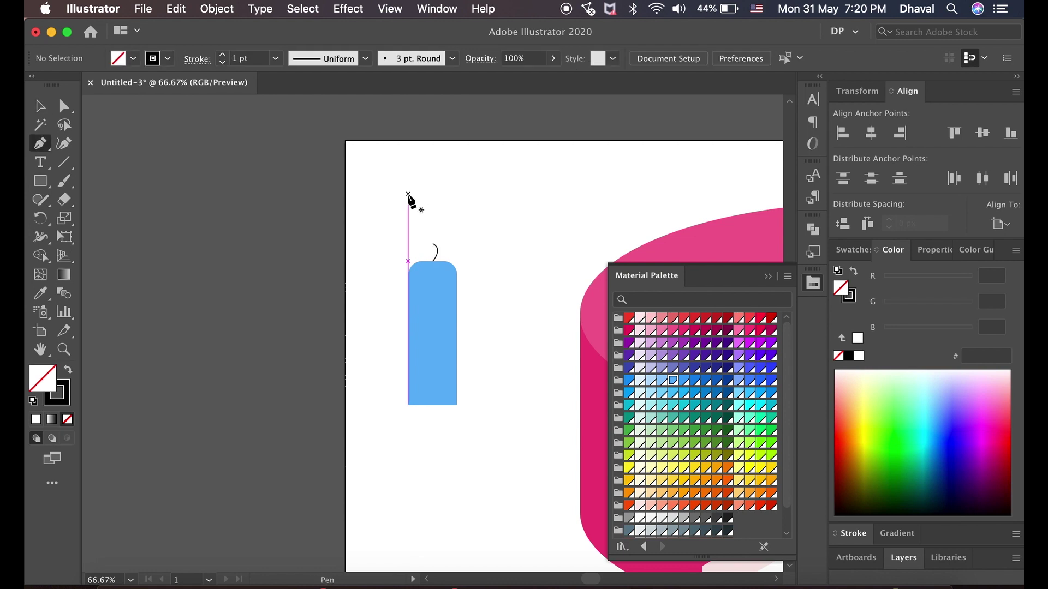
left_click(397, 178)
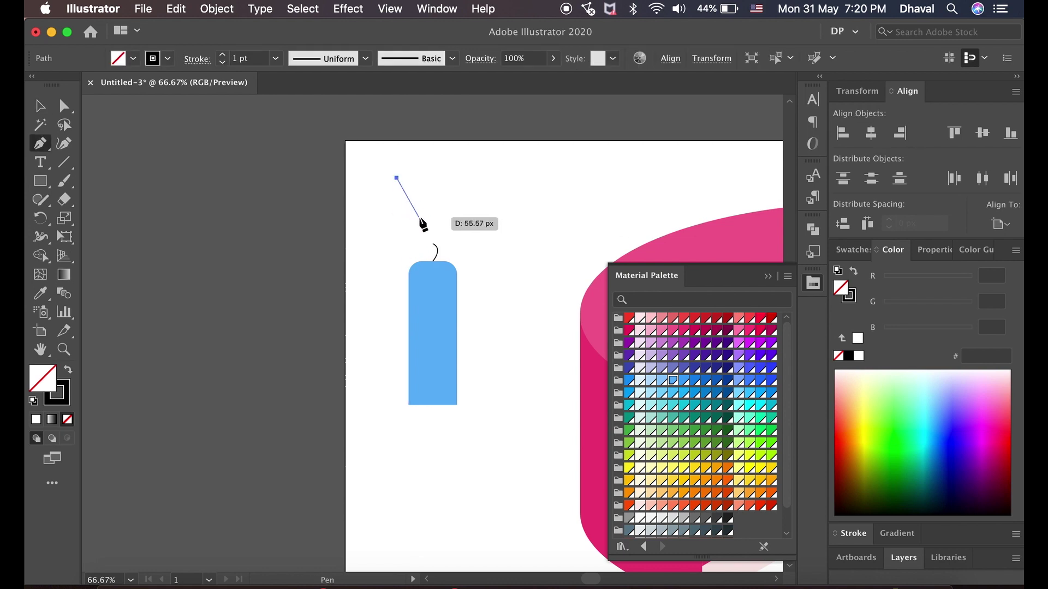
mouse_move(415, 225)
left_mouse_down()
mouse_move(437, 195)
mouse_move(423, 215)
mouse_move(445, 210)
left_mouse_up()
mouse_move(397, 178)
left_mouse_down()
mouse_move(375, 179)
mouse_move(427, 183)
mouse_move(436, 228)
left_mouse_up()
key("v")
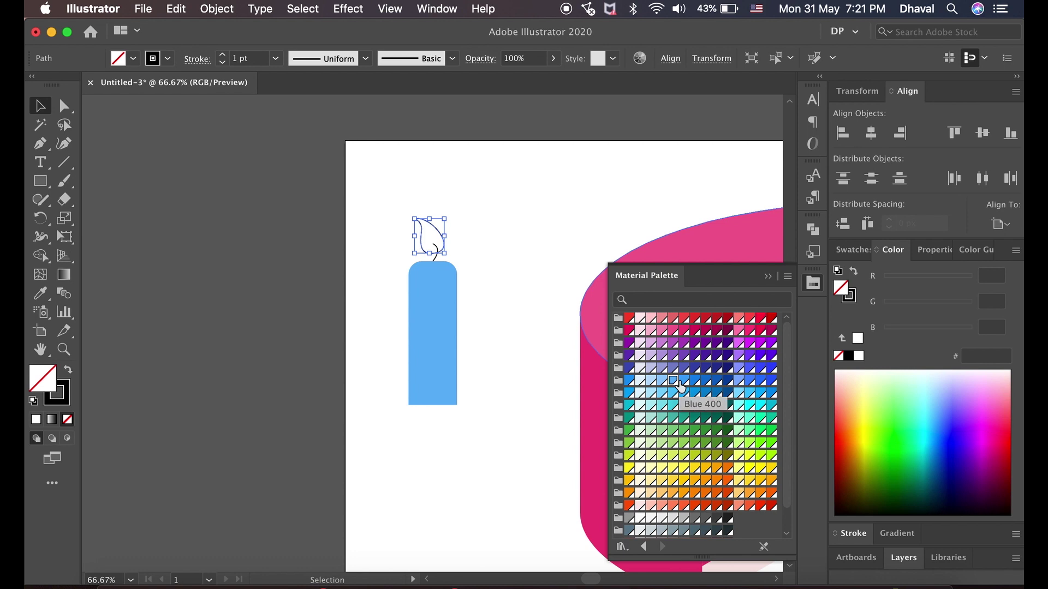
Fill the flame Deep Orange 800 and set its stroke to None.
left_click(716, 506)
left_click(69, 389)
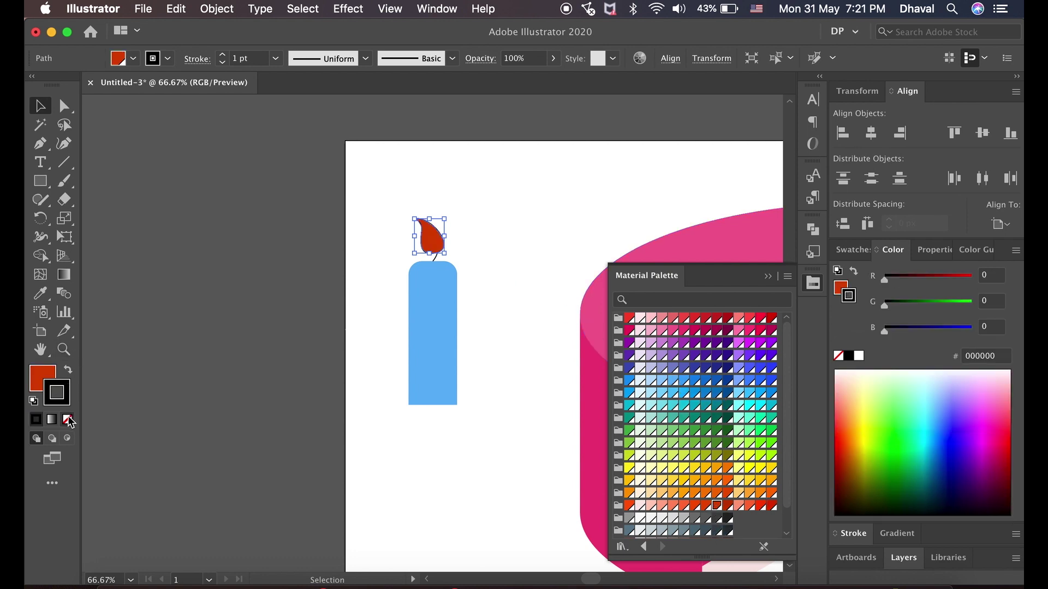
key("slash")
Paste a copy of the flame in place and rotate it with Free Transform.
left_click(175, 9)
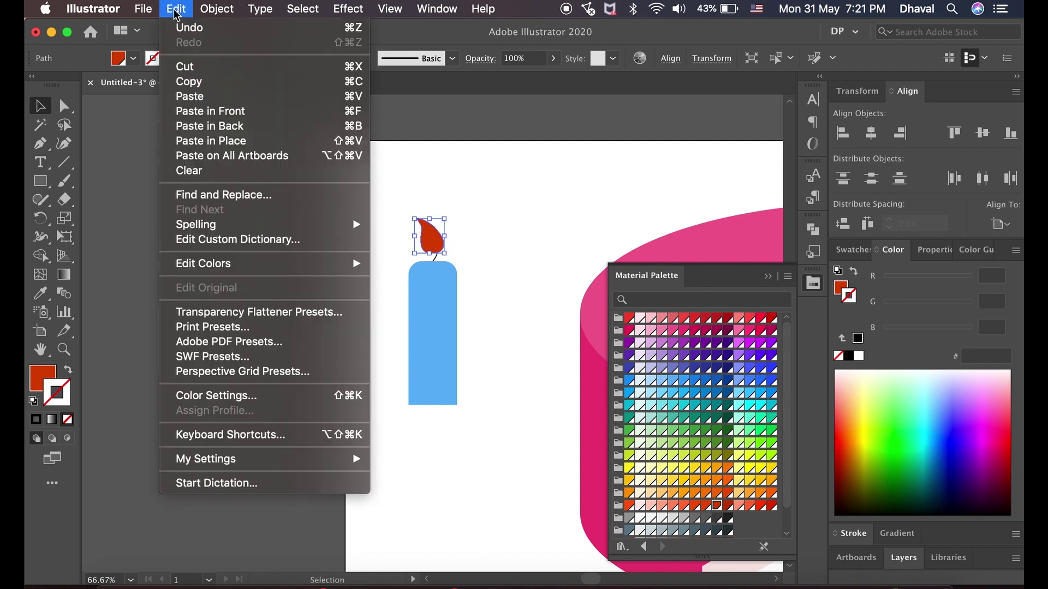
left_click(188, 82)
left_click(183, 10)
left_click(211, 141)
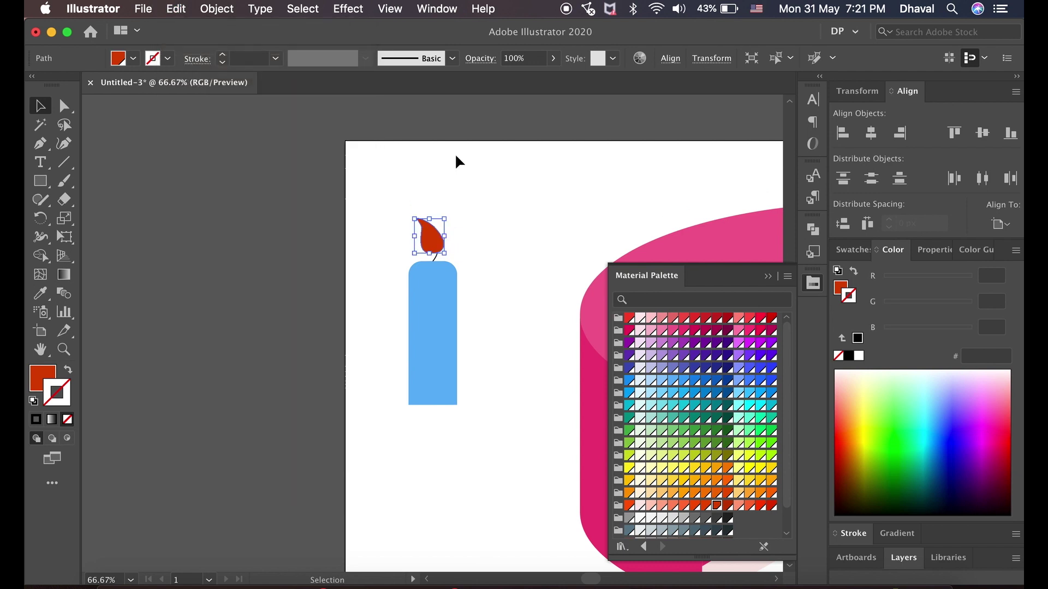
key("e")
left_click_drag(443, 220, 435, 232)
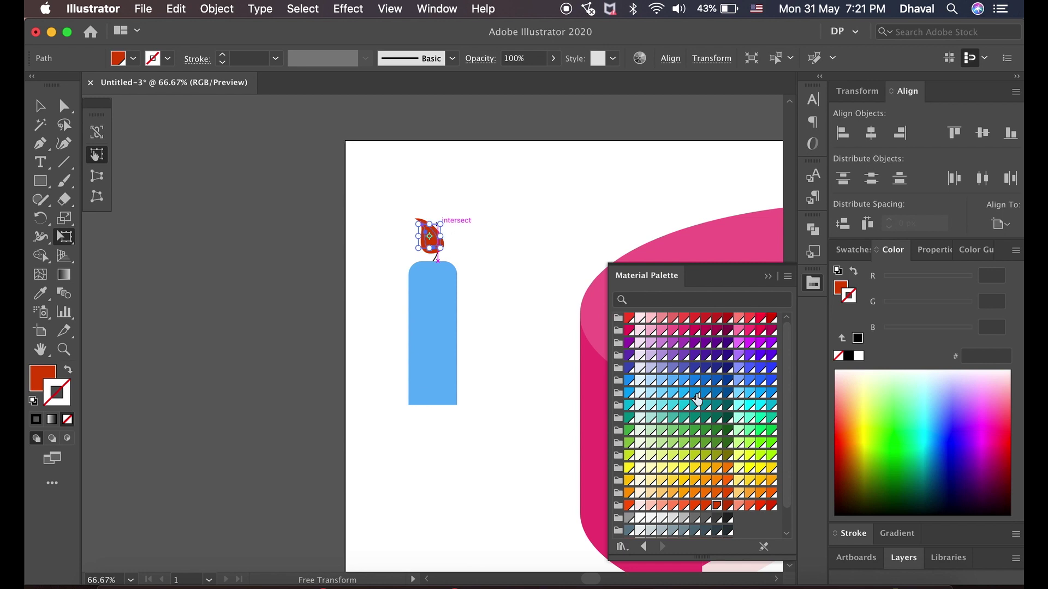
Fill the flame copy Amber 600 with no outline.
left_click(717, 494)
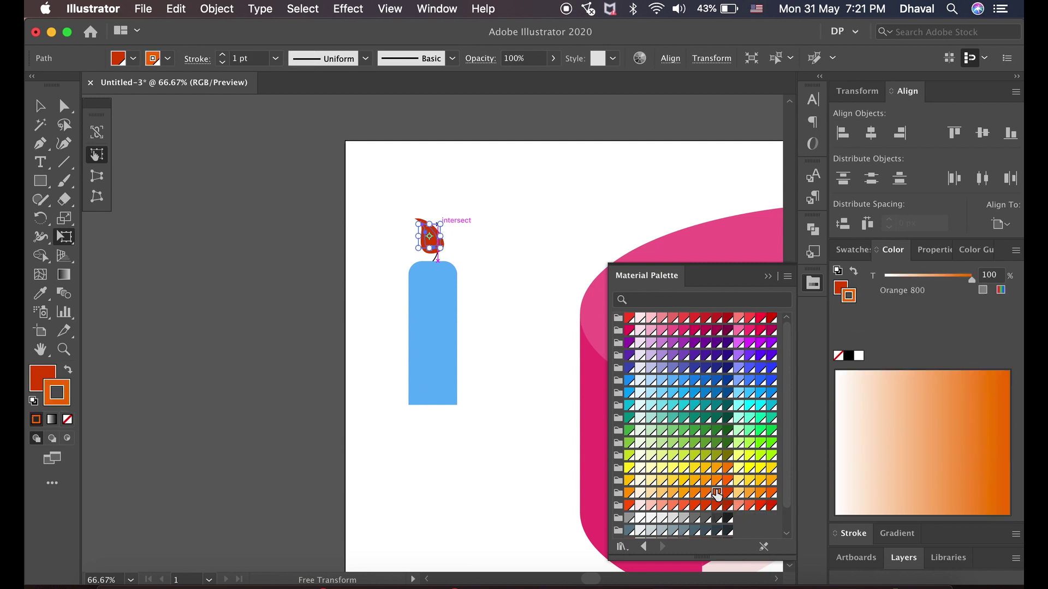
left_click(68, 419)
left_click(43, 377)
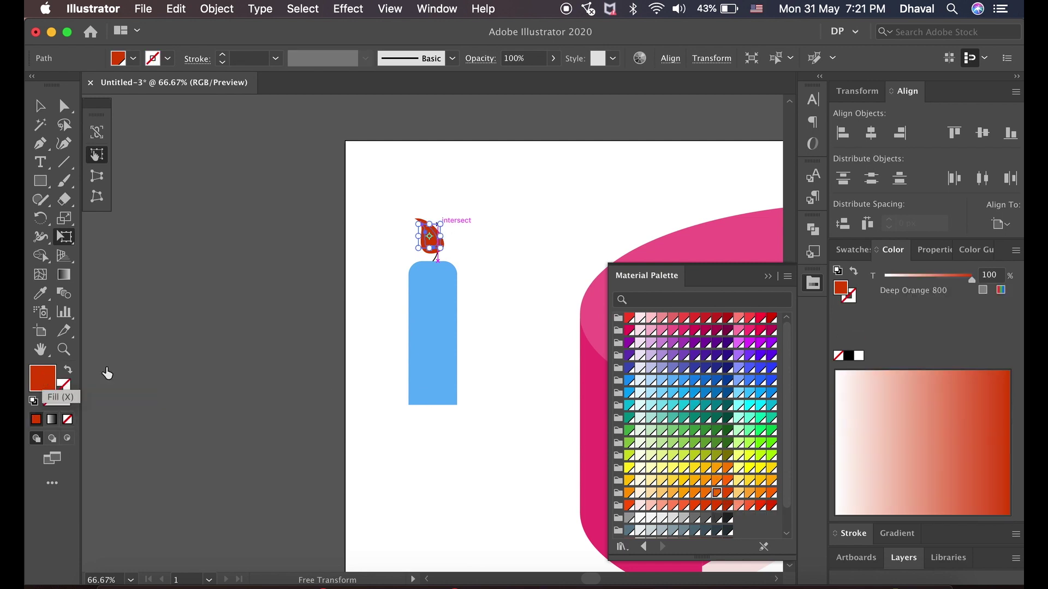
left_click(705, 481)
left_click(694, 481)
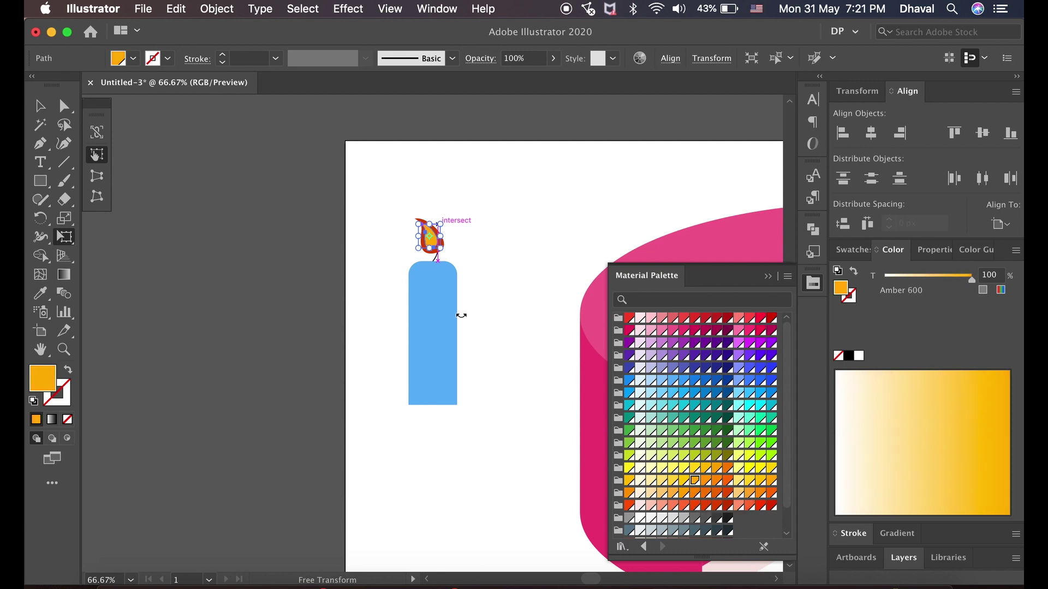
key("v")
left_click(517, 314)
left_click(435, 240)
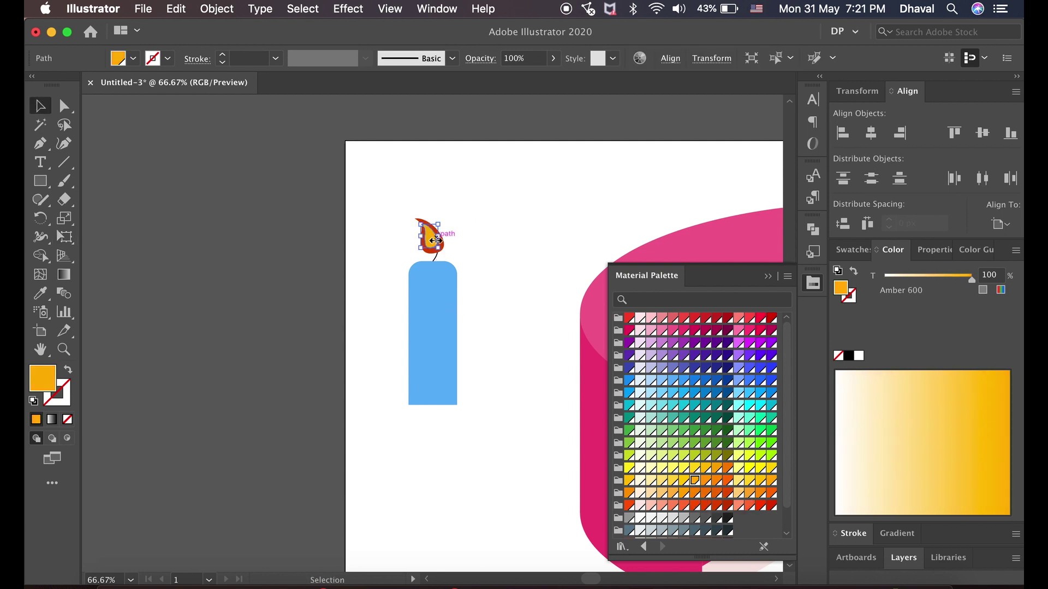
Paste another flame copy in place and shrink it inside the amber flame.
left_click(176, 7)
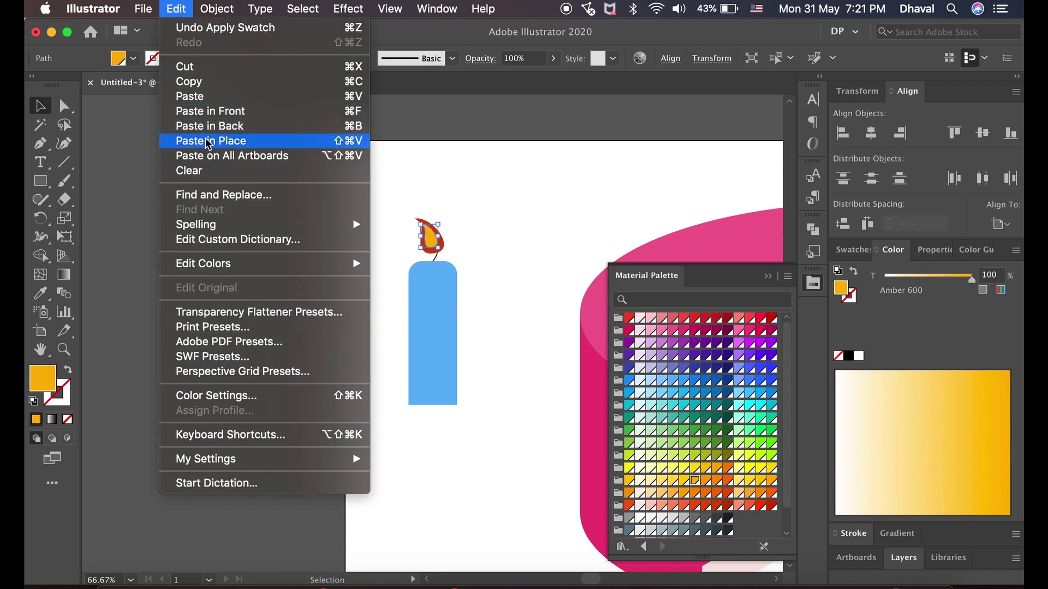
left_click(207, 142)
key("super+equal")
key("super+equal")
key("super+equal")
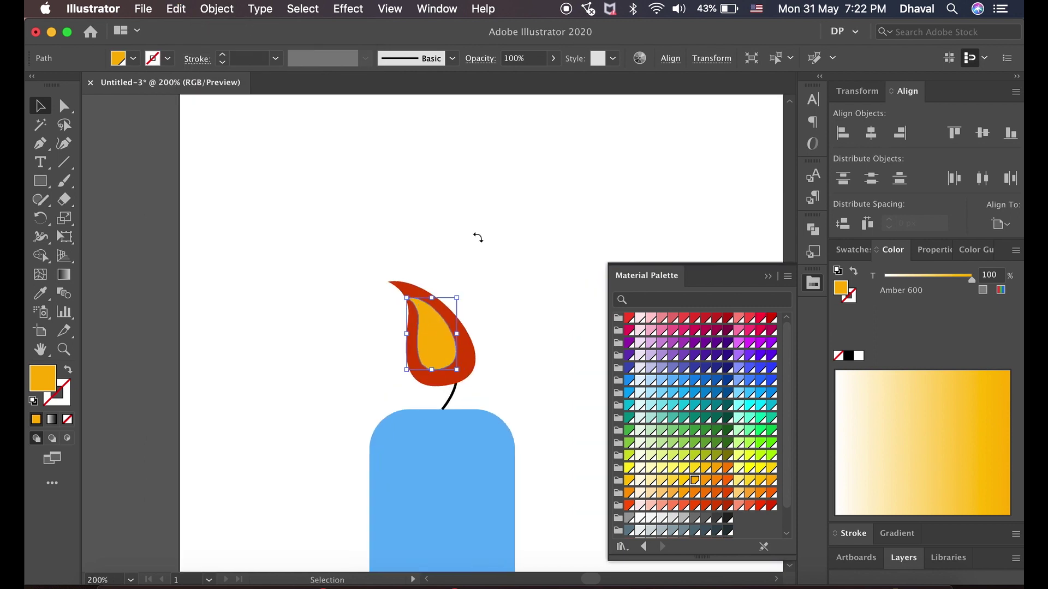
key("e")
left_click_drag(457, 298, 443, 317)
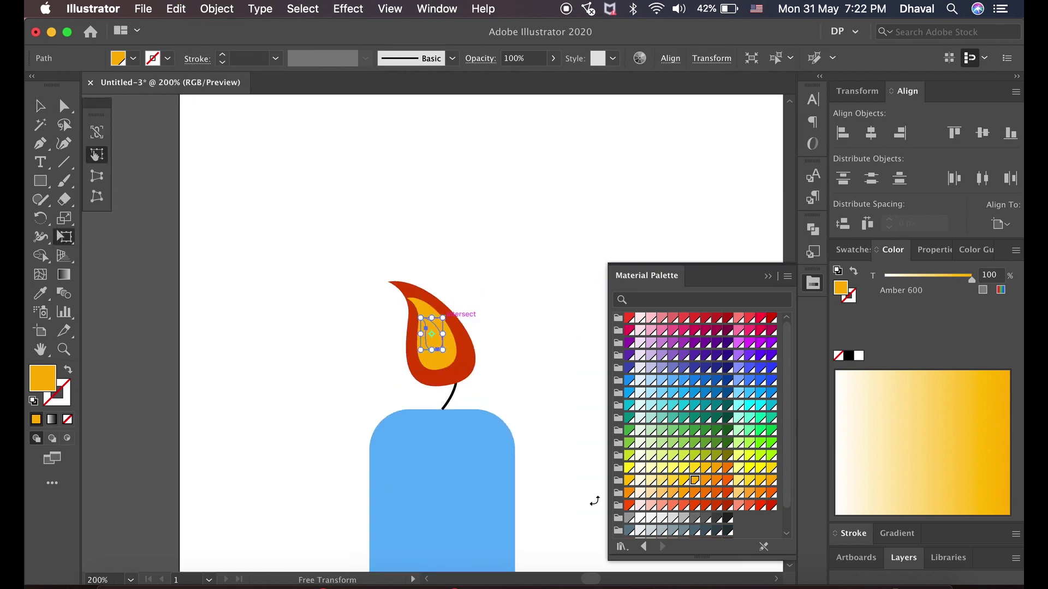
scroll(675, 528, "down", 2)
Fill the small copy white at 70% opacity.
left_click(639, 529)
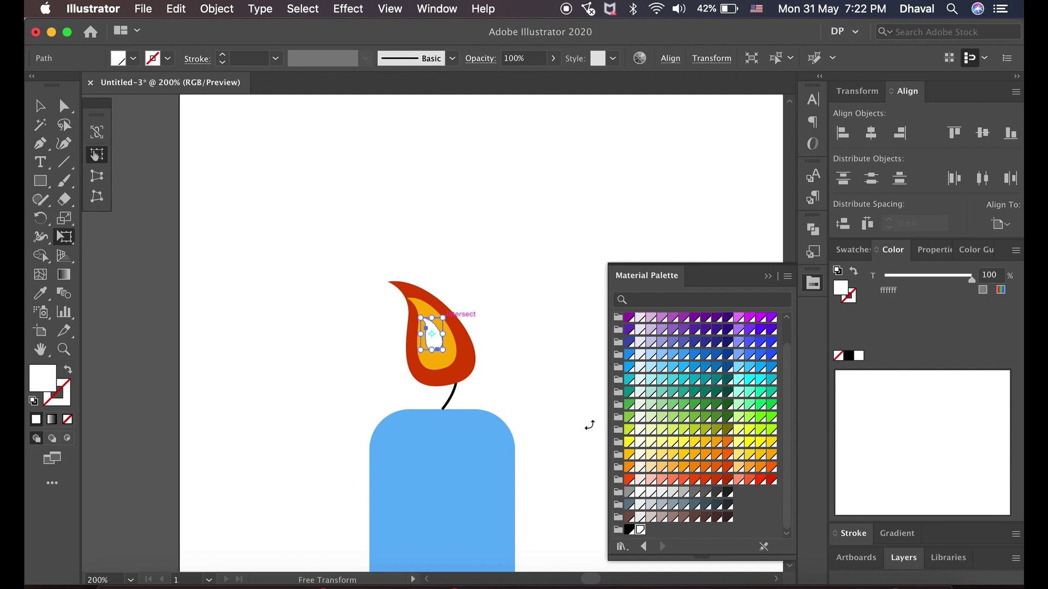
left_click(536, 59)
type("70")
key("Return")
key("v")
left_click(525, 186)
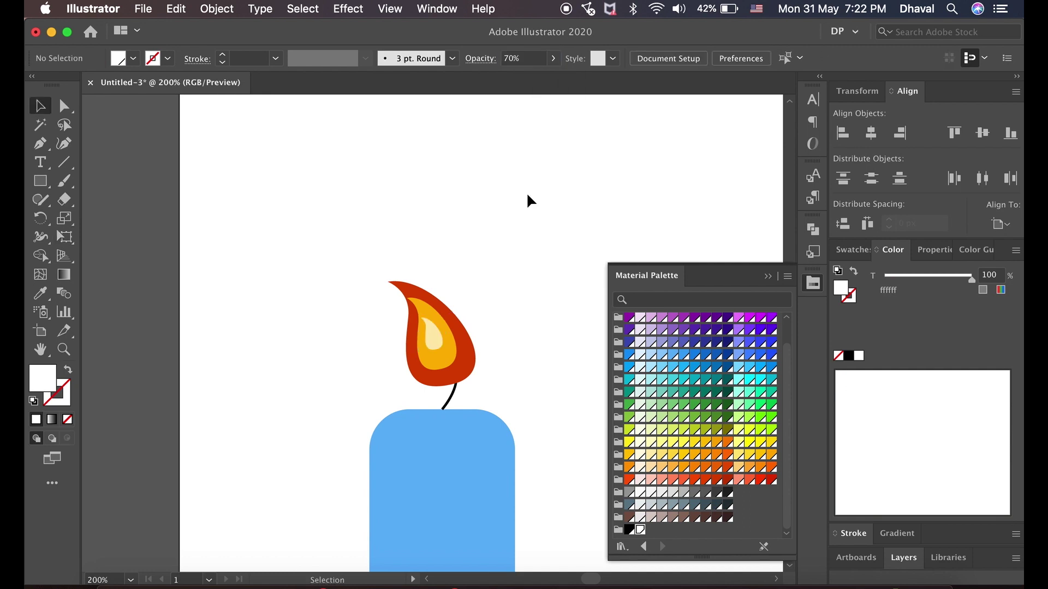
key("super+minus")
key("super+minus")
Isolate the candle body and draw a Pen shading shape over it.
double_click(448, 411)
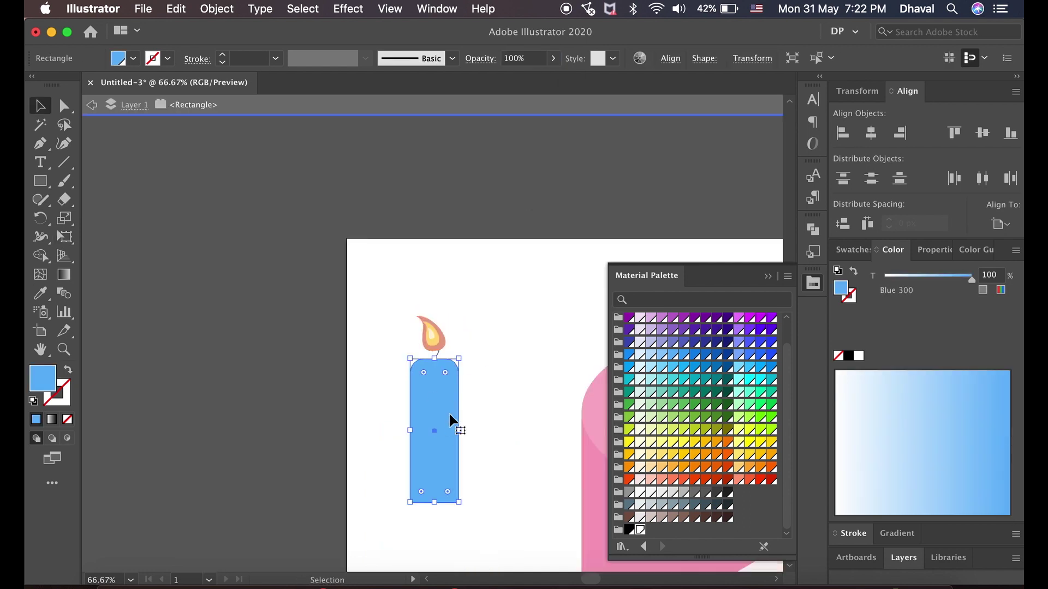
key("p")
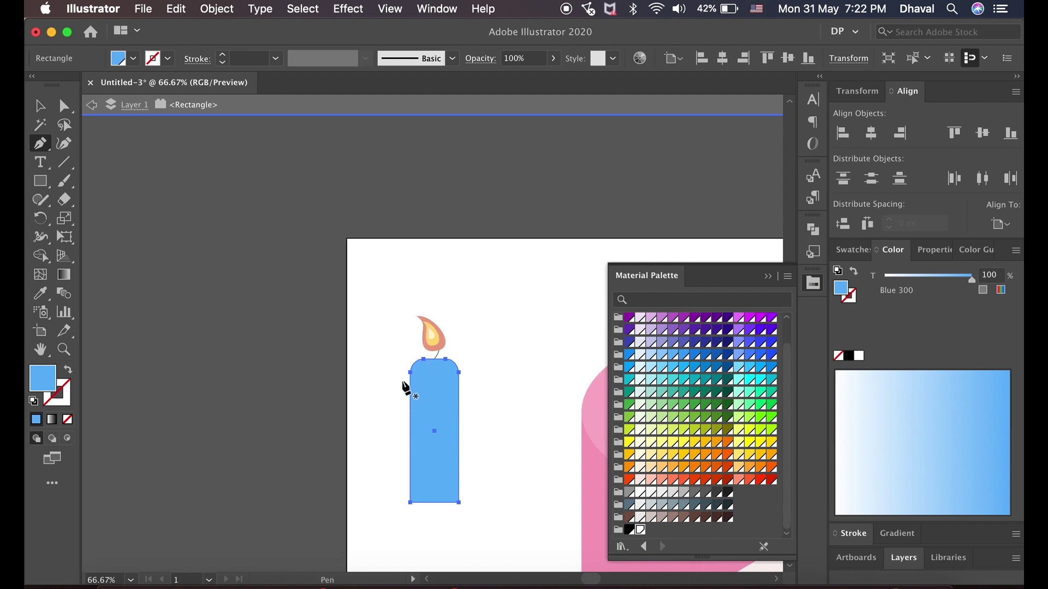
left_click(403, 378)
left_click(446, 374)
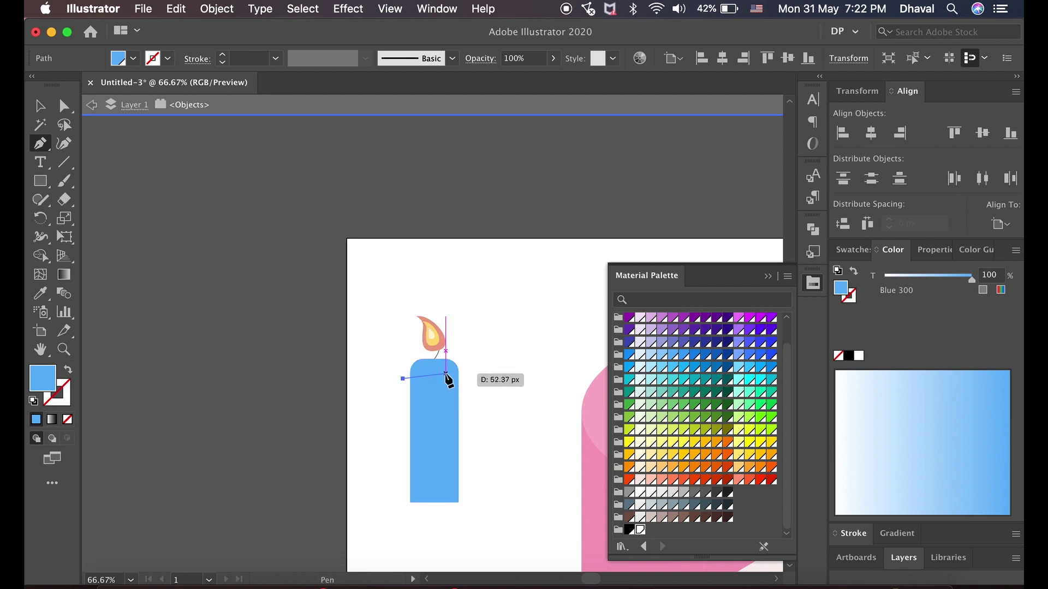
left_click(450, 489)
left_click(476, 476)
left_click(458, 321)
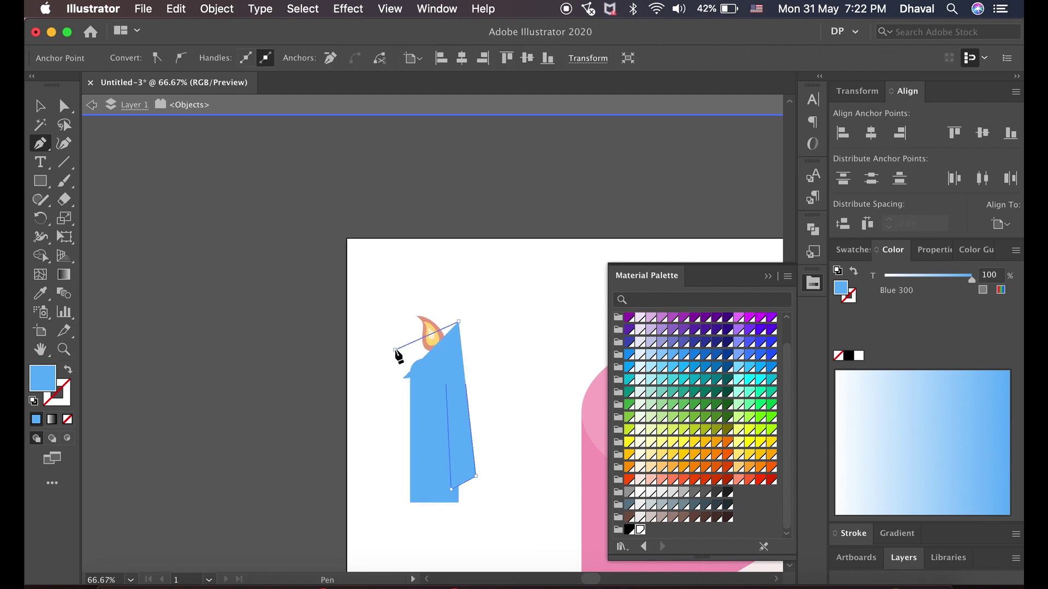
left_click(395, 350)
left_click(403, 378)
Trim the shading shape to the candle with Shape Builder and fill it Blue 400.
key("v")
left_click(418, 413, "shift")
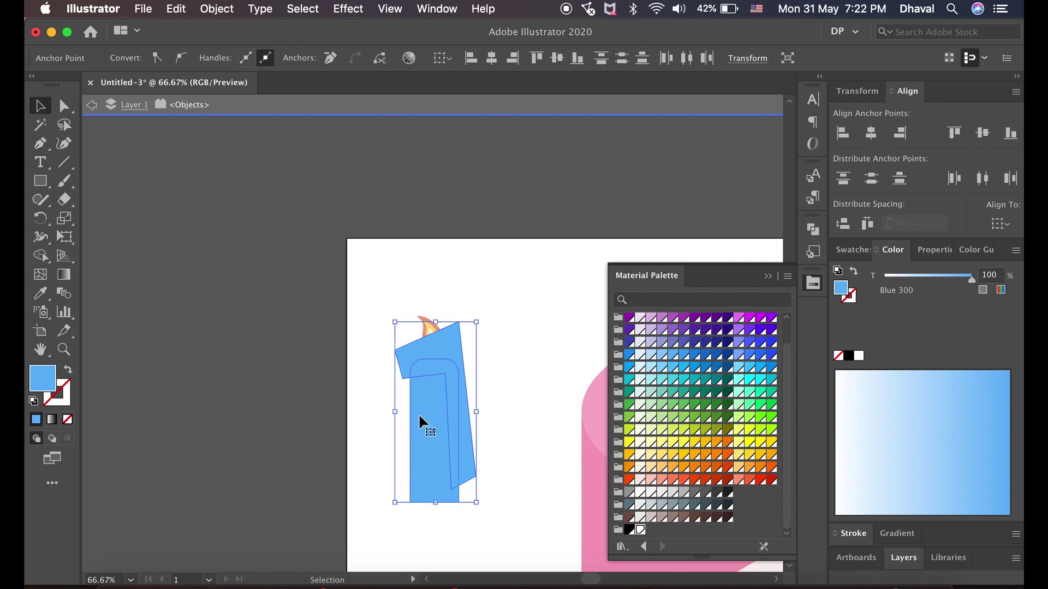
key("shift+m")
left_click(443, 350, "alt")
key("v")
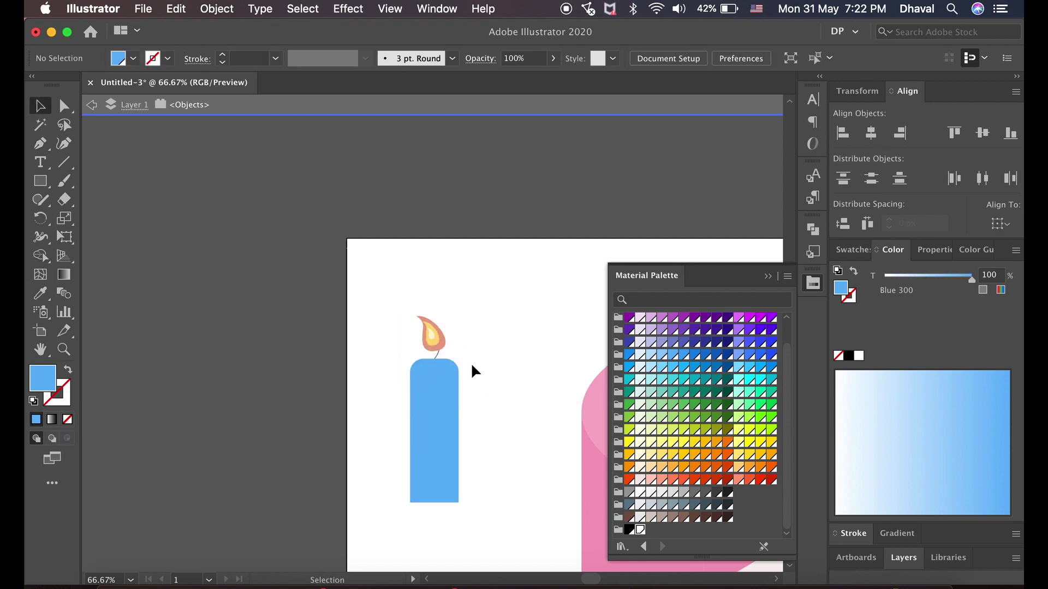
left_click(453, 375)
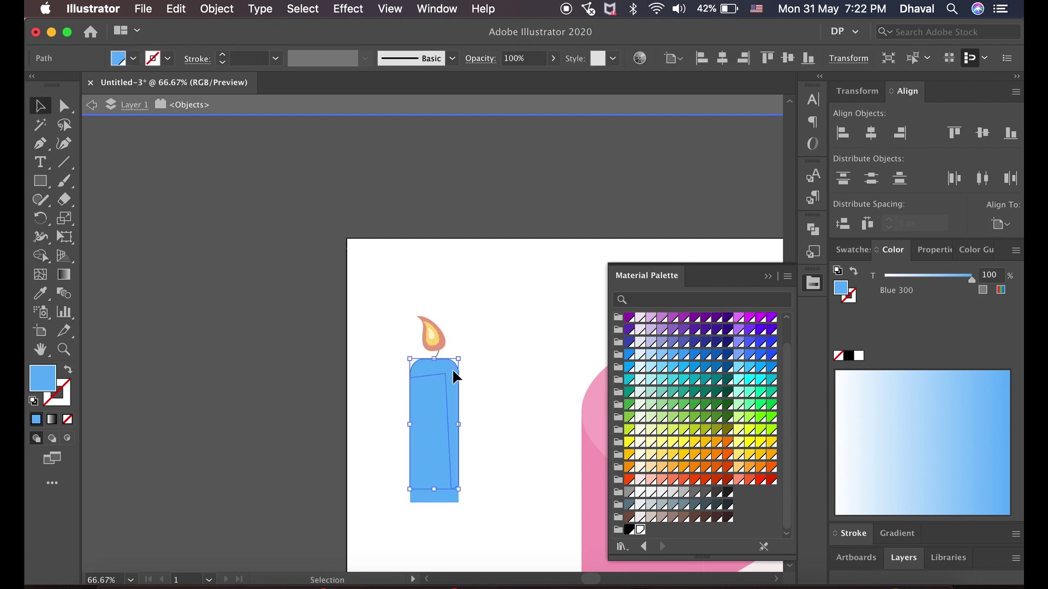
left_click(697, 356)
left_click(684, 355)
left_click(548, 388)
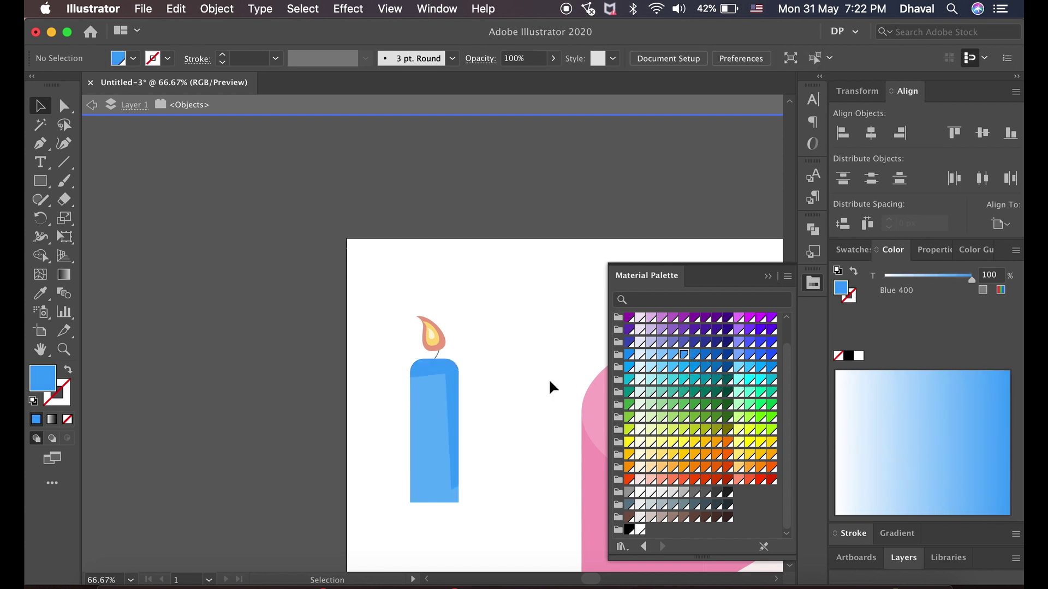
Slightly round the candle body's top corners and exit isolation mode.
key("a")
left_click(445, 372)
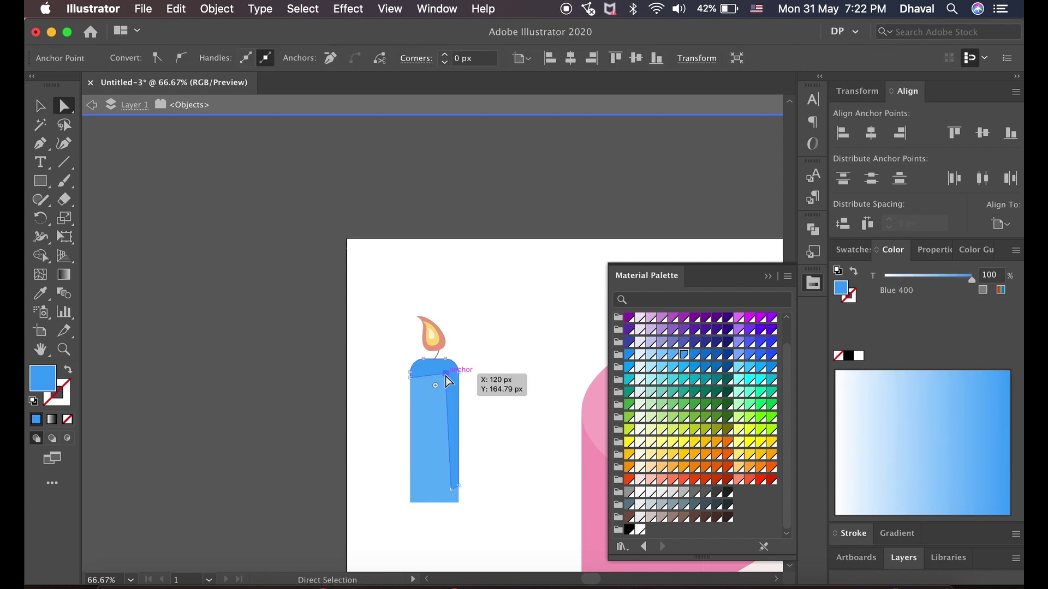
left_click(437, 387, "shift")
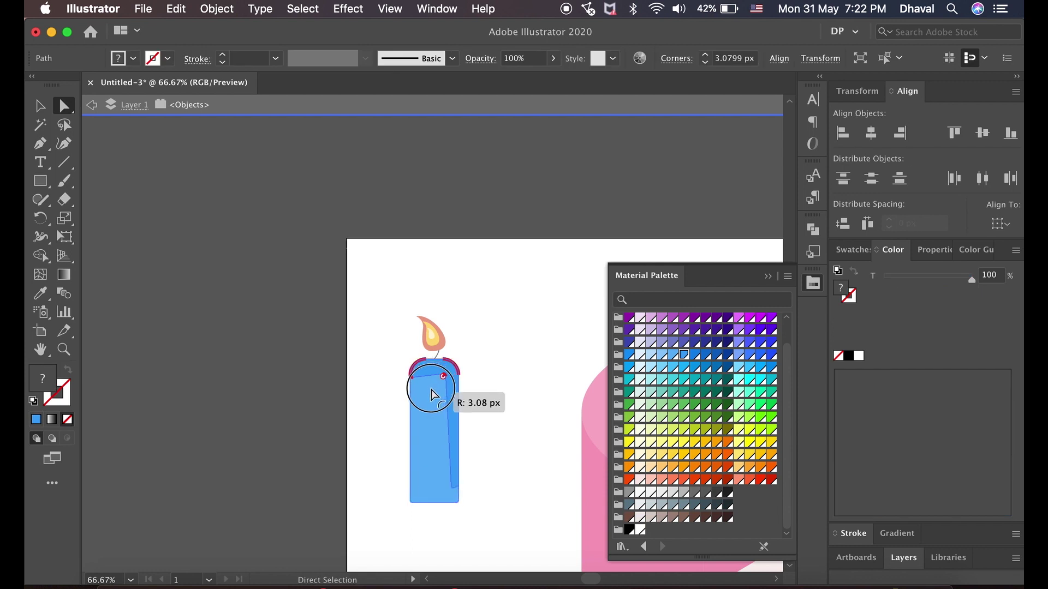
left_click_drag(435, 389, 432, 390)
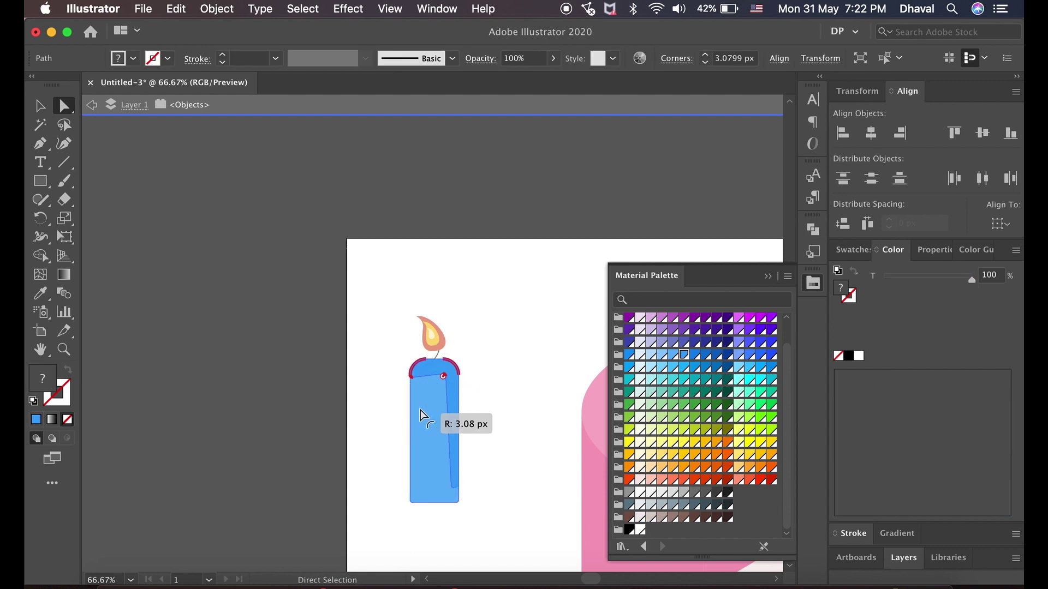
left_click(513, 414)
double_click(513, 415)
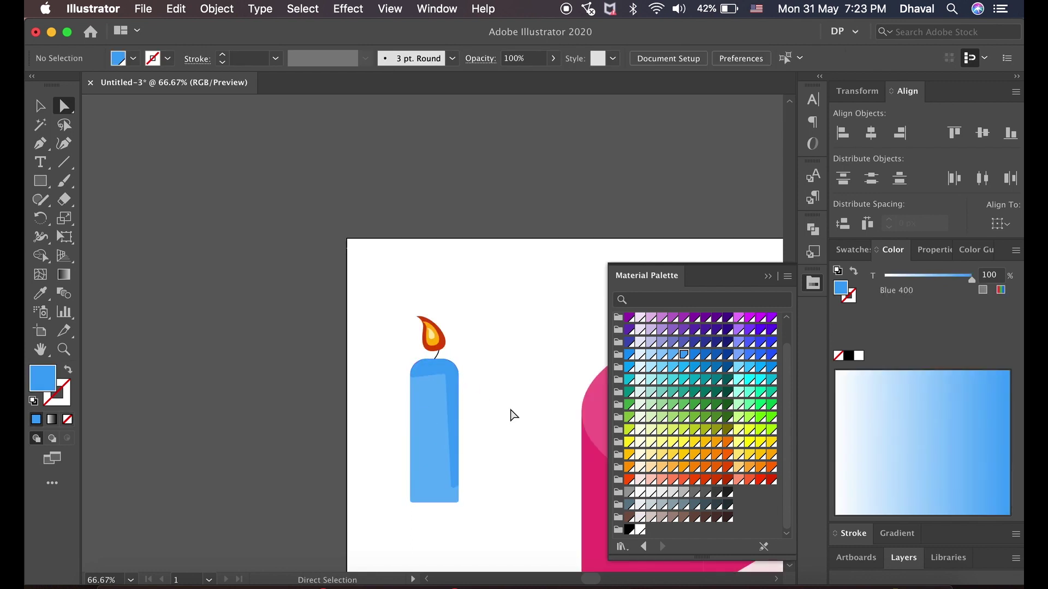
Shorten the candle body with Free Transform by raising its bottom edge.
left_click(450, 411)
left_click_drag(434, 427, 467, 502)
key("e")
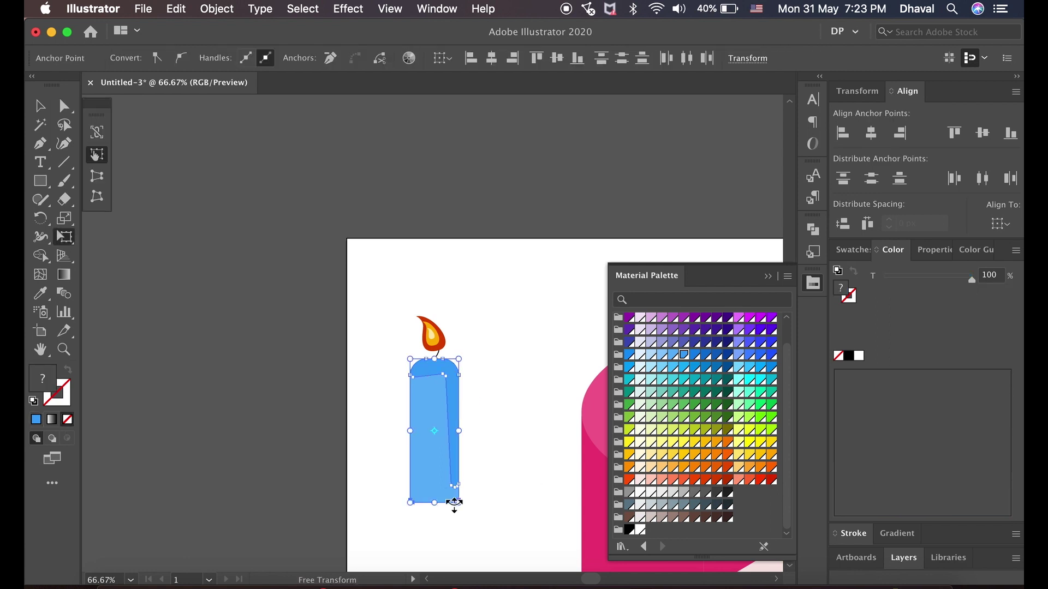
left_click_drag(455, 461, 452, 478)
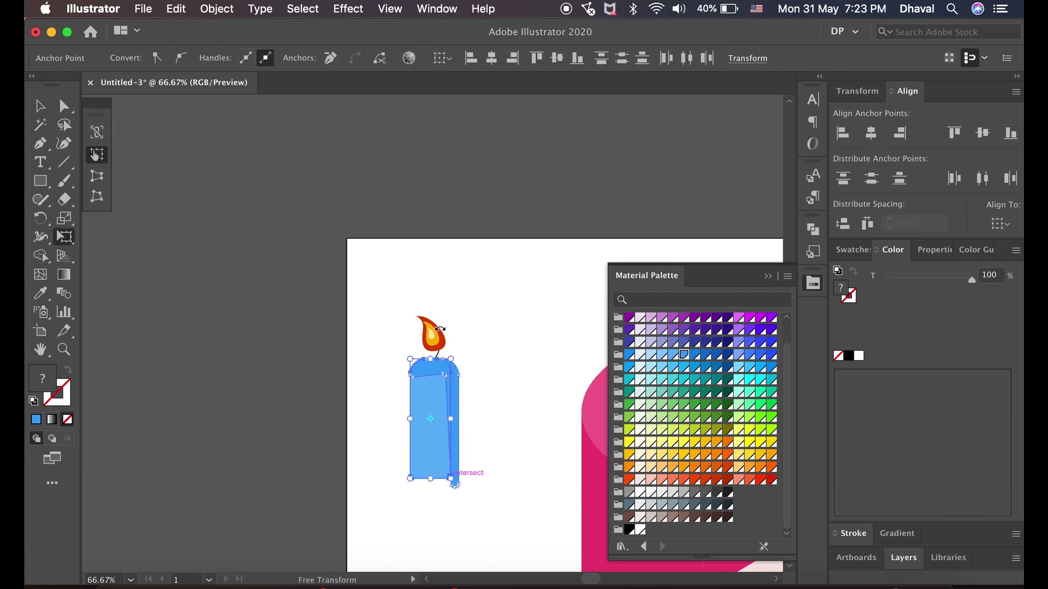
key("ctrl+z")
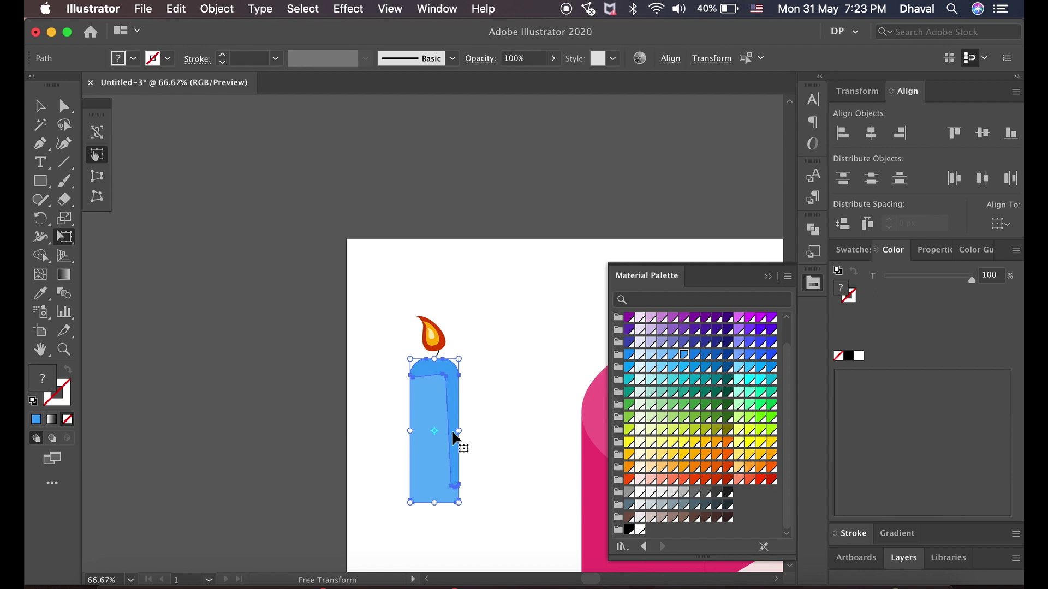
key("v")
left_click(385, 405)
mouse_move(385, 409)
left_mouse_down()
mouse_move(483, 490)
mouse_move(454, 470)
left_mouse_up()
key("e")
key("v")
left_click(502, 480)
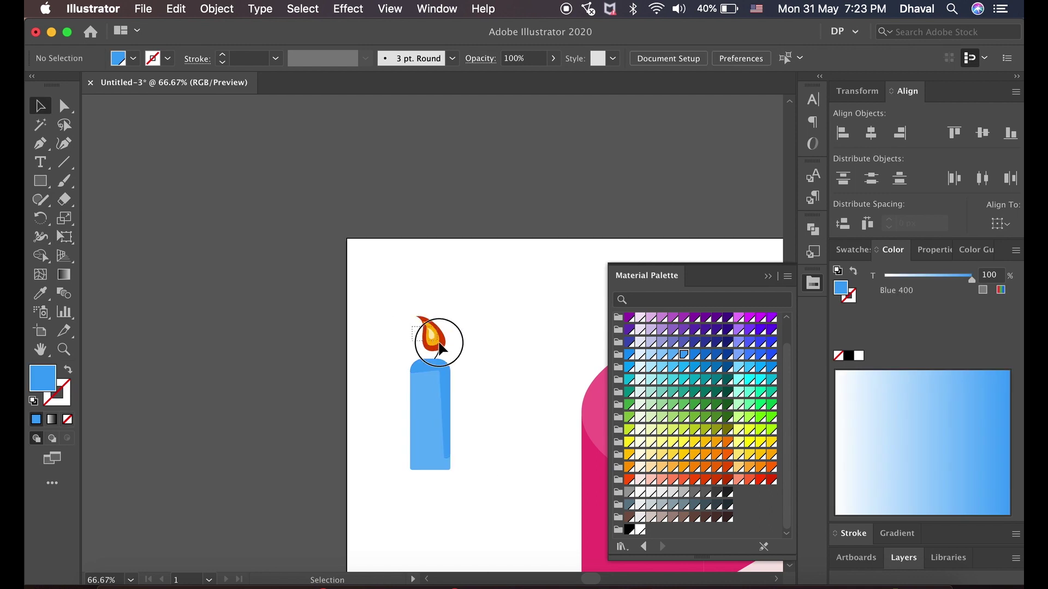
Check that the flame and wick still sit on the shortened candle.
left_click(434, 342)
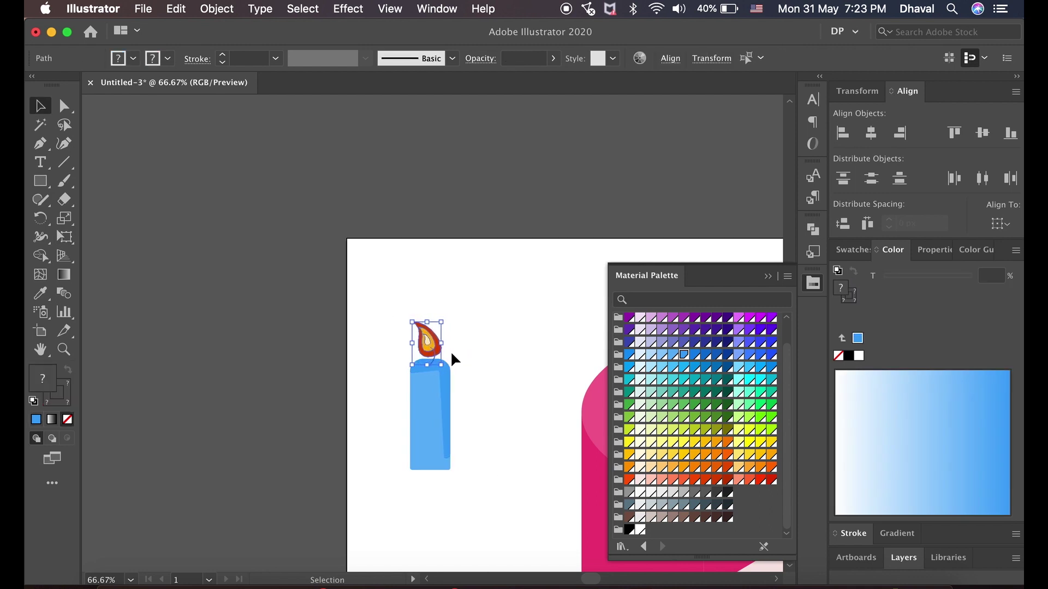
left_click(451, 352)
left_click(433, 361)
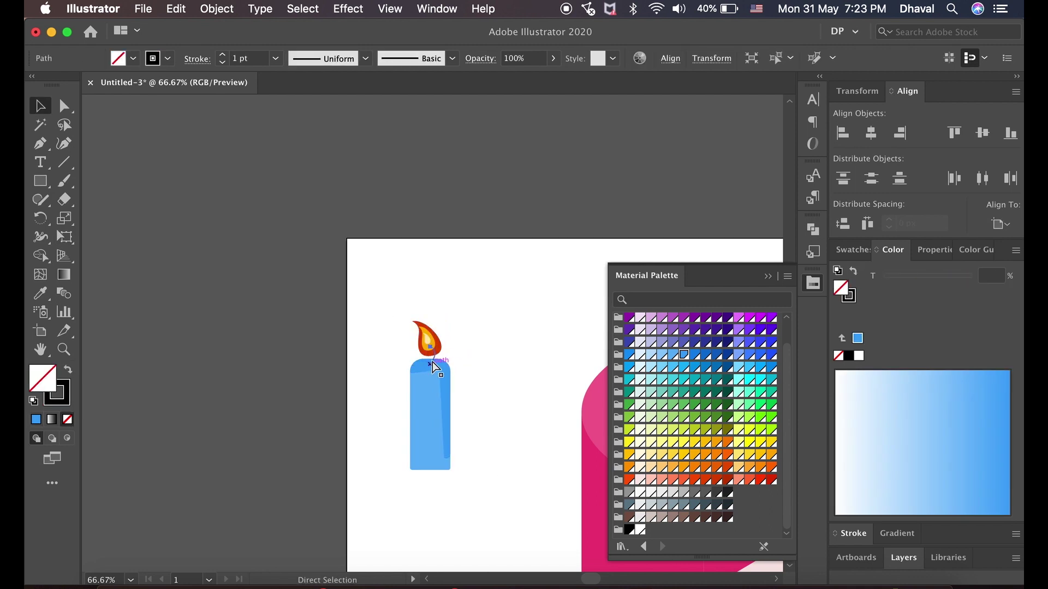
left_click(487, 376)
left_click_drag(409, 350, 443, 448)
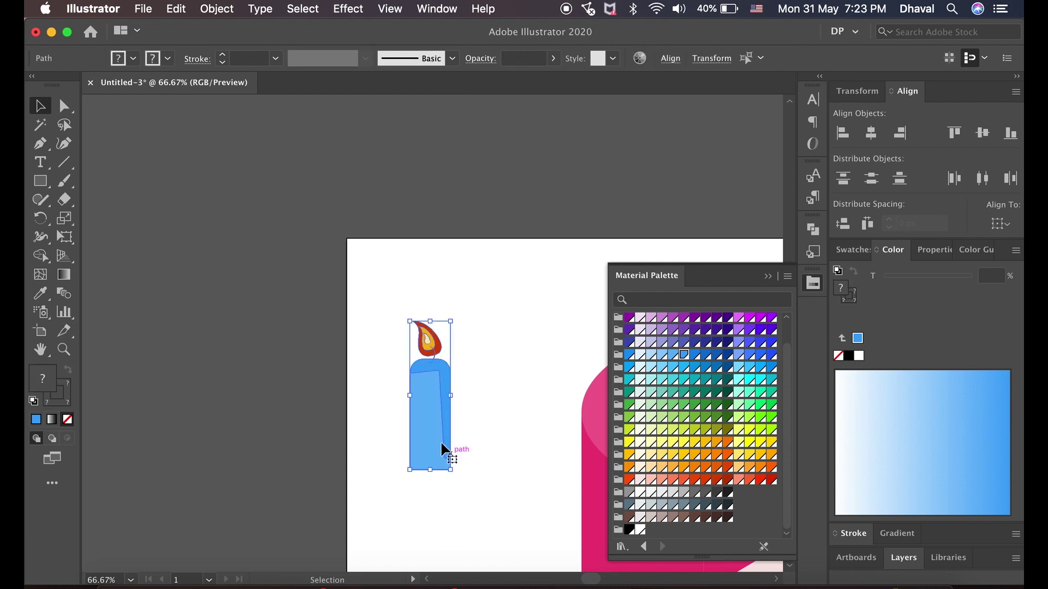
right_click(431, 442)
left_click(367, 288)
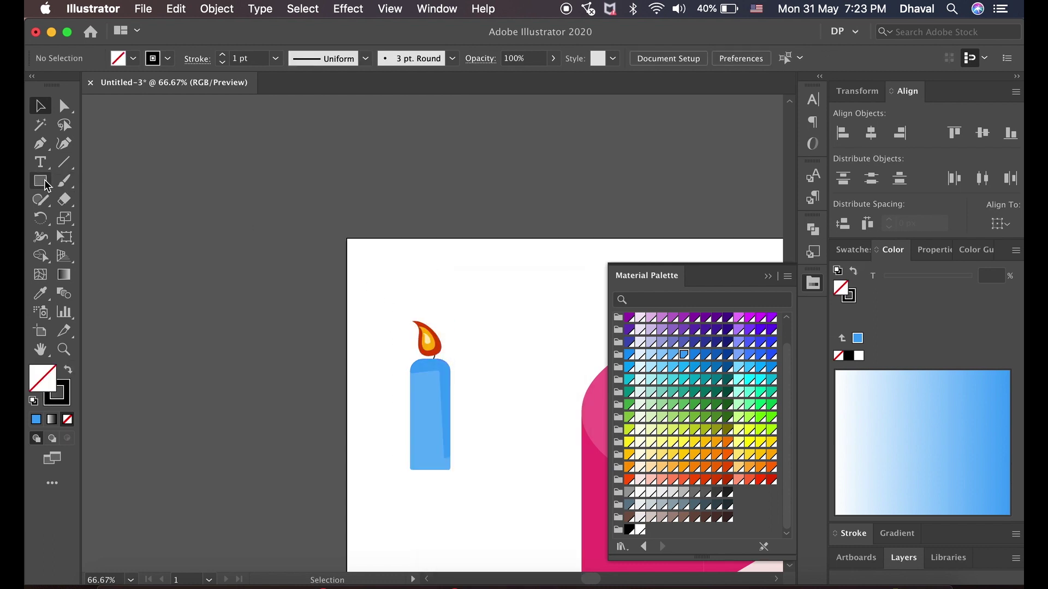
Draw a tall thin white oval on the candle body, no stroke, 70% opacity.
left_click_drag(40, 181, 87, 219)
left_click_drag(420, 402, 430, 451)
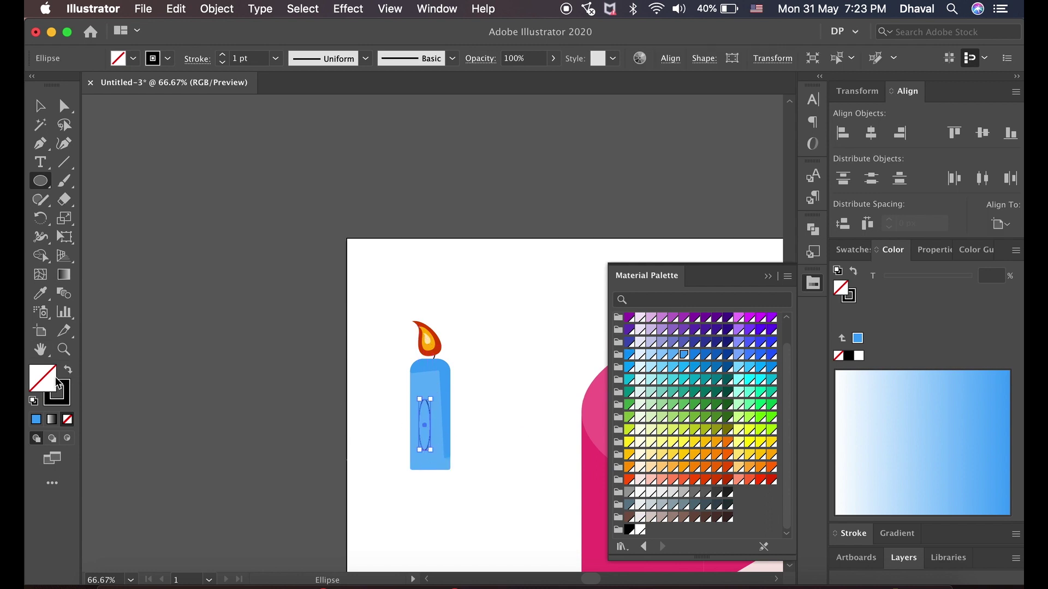
left_click(69, 424)
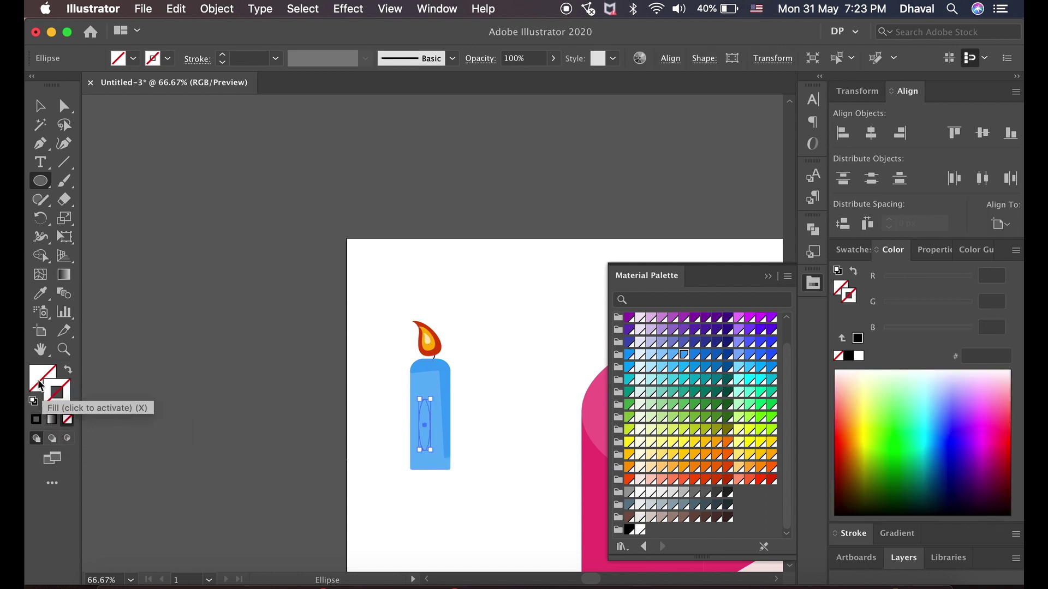
left_click(639, 530)
left_click(533, 58)
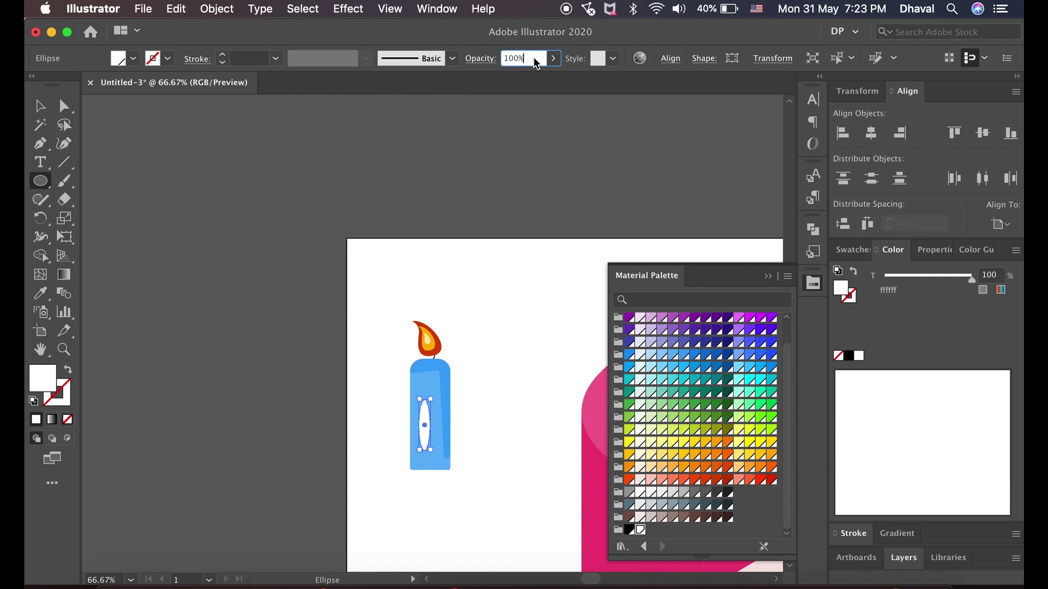
type("70")
key("Return")
key("v")
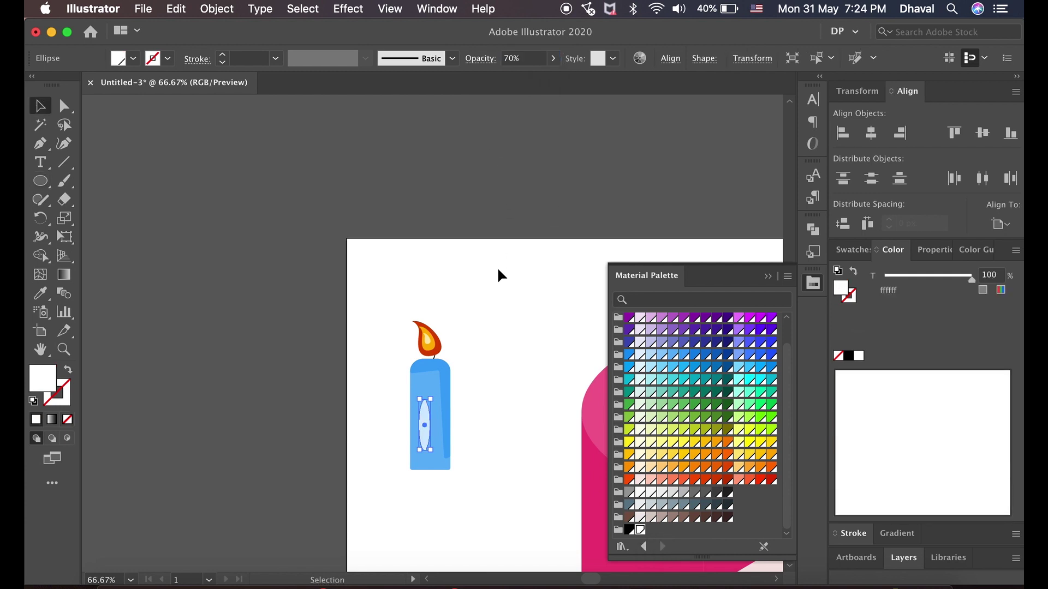
left_click(497, 267)
Close the swatch palette and zoom around to review the candle on the artwork.
left_click(767, 277)
key("ctrl+minus")
key("ctrl+minus")
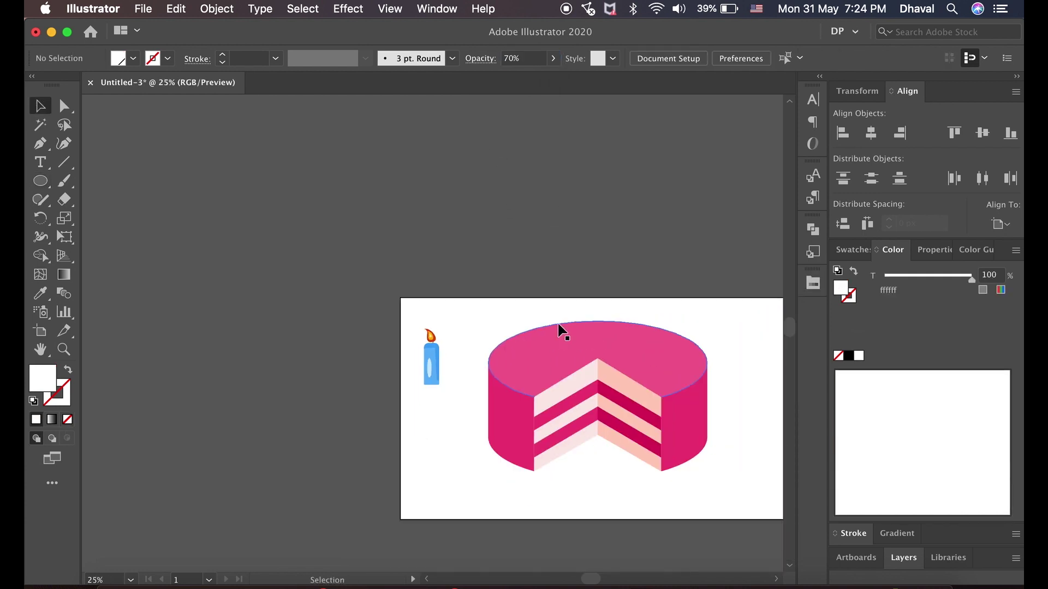
scroll(394, 315, "right", 5)
key("ctrl+equal")
key("ctrl+equal")
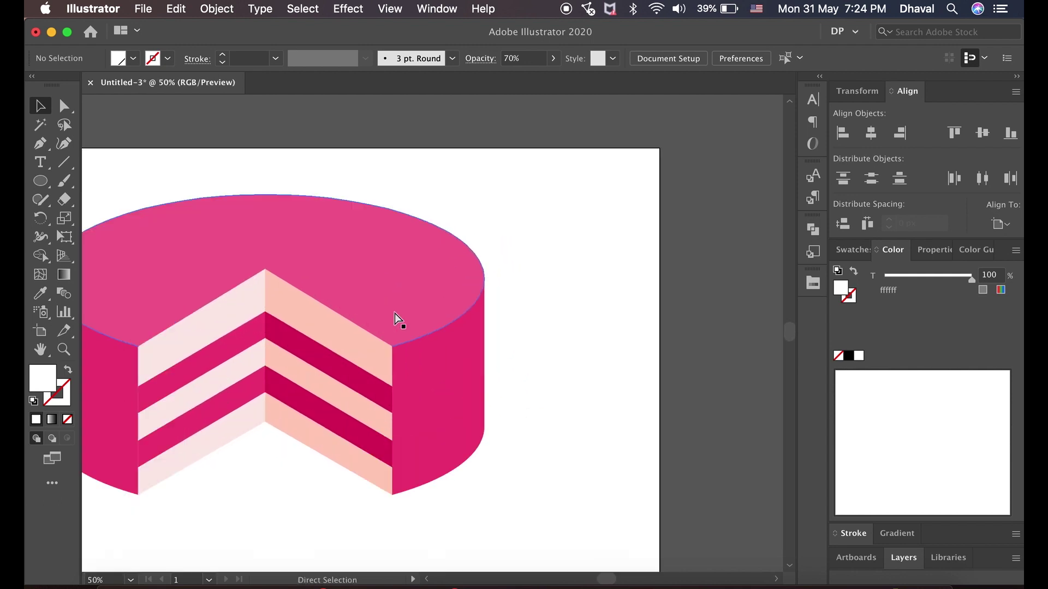
scroll(394, 320, "left", 5)
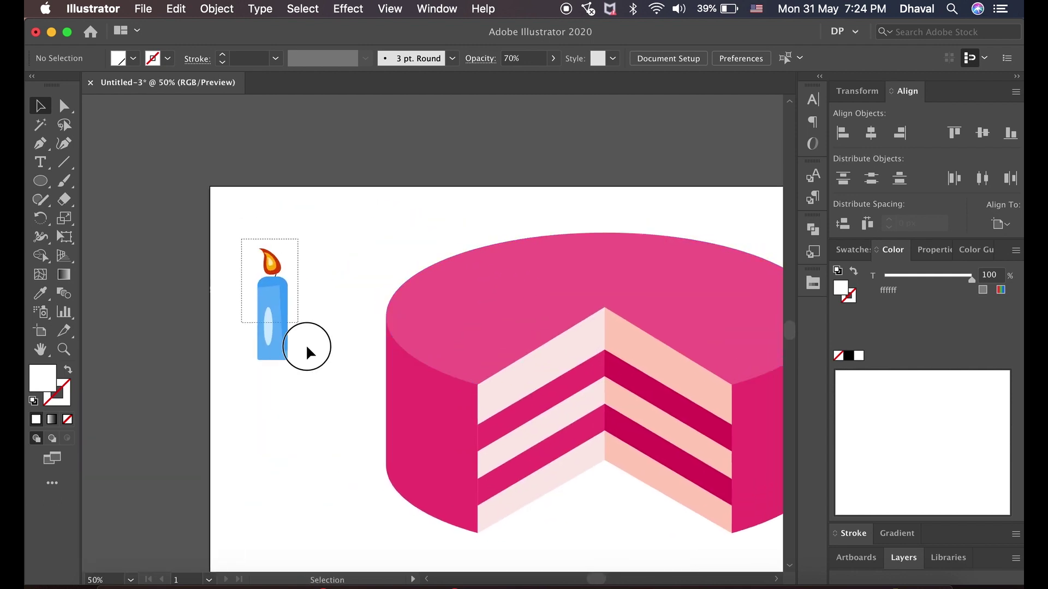
mouse_move(307, 349)
left_mouse_down()
mouse_move(286, 343)
mouse_move(299, 368)
left_mouse_up()
left_click(131, 254)
Fill the candle's base ellipse black at 20% opacity and marquee-select the whole candle.
left_click(42, 187)
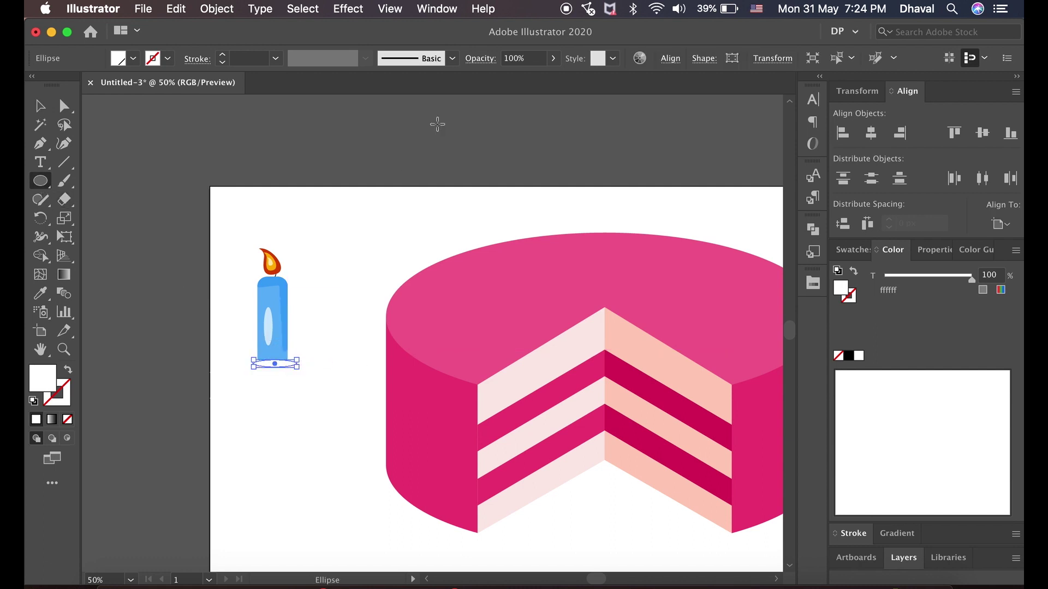
left_click(813, 282)
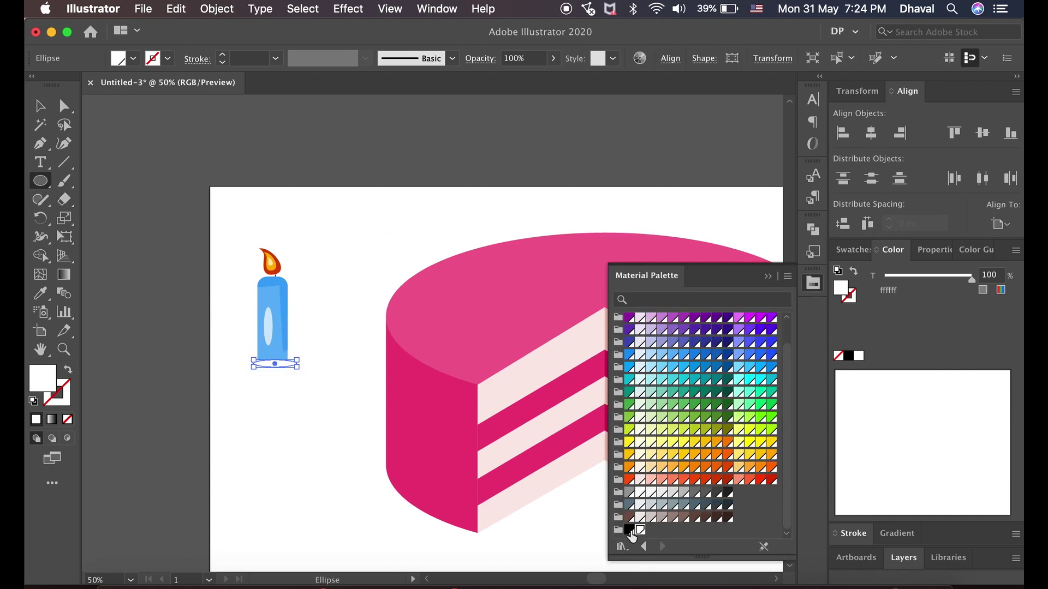
left_click(629, 530)
key("v")
left_click(350, 290)
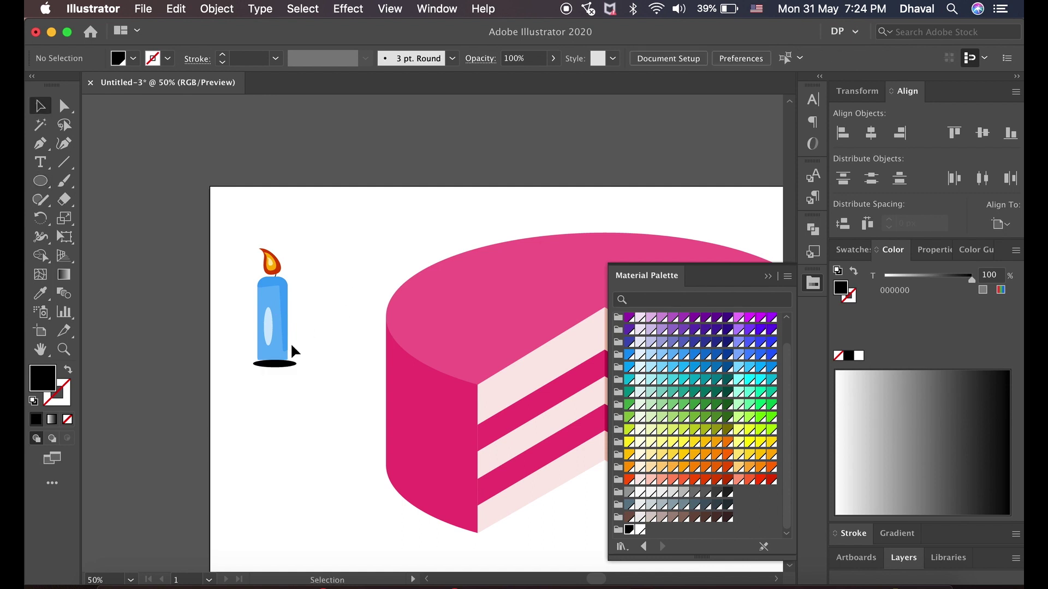
left_click(278, 364)
left_click(535, 59)
type("20")
key("Return")
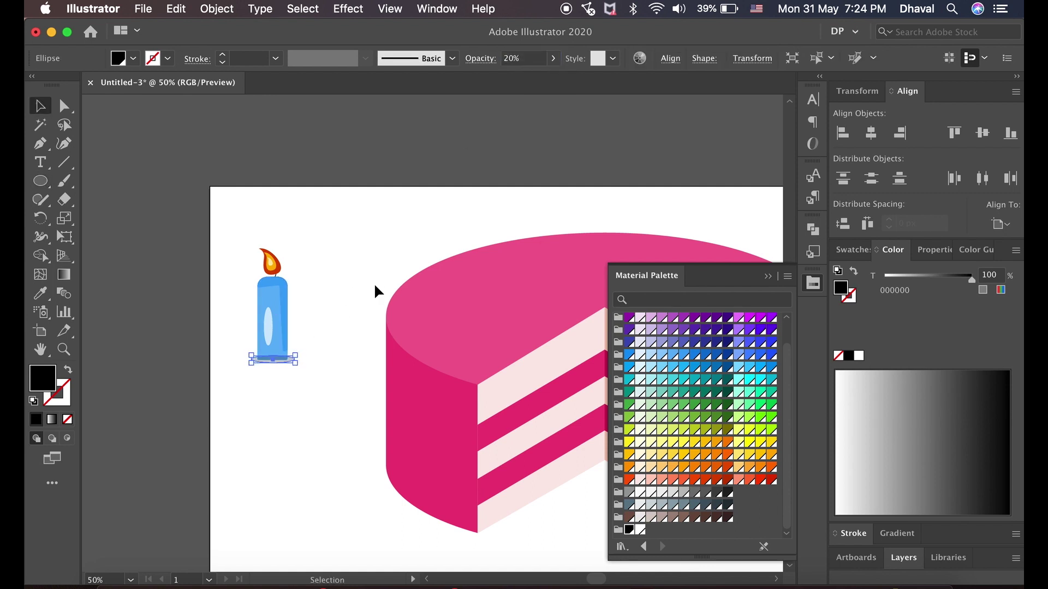
key("a")
left_click_drag(228, 235, 307, 355)
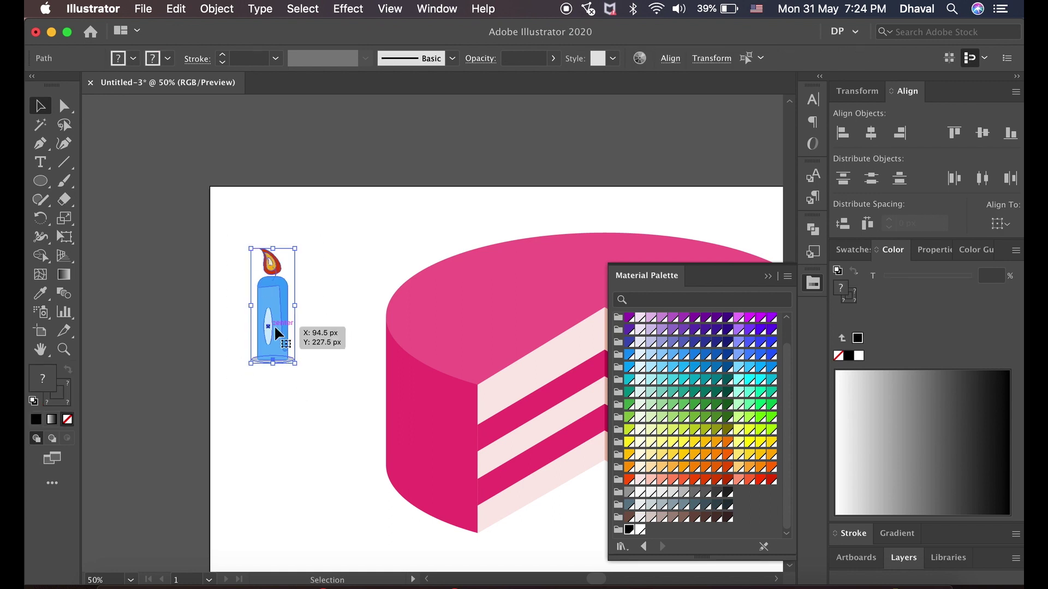
Group the candle parts, place the candle on the cake top, and duplicate it into three candles.
right_click(279, 319)
left_click(306, 370)
left_click(768, 276)
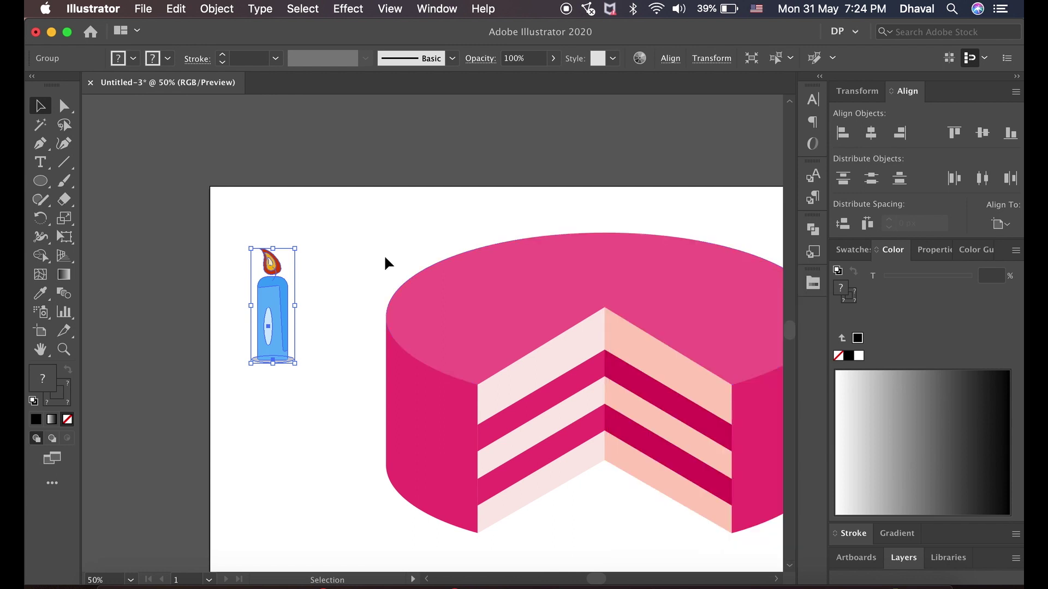
left_click_drag(297, 288, 494, 256)
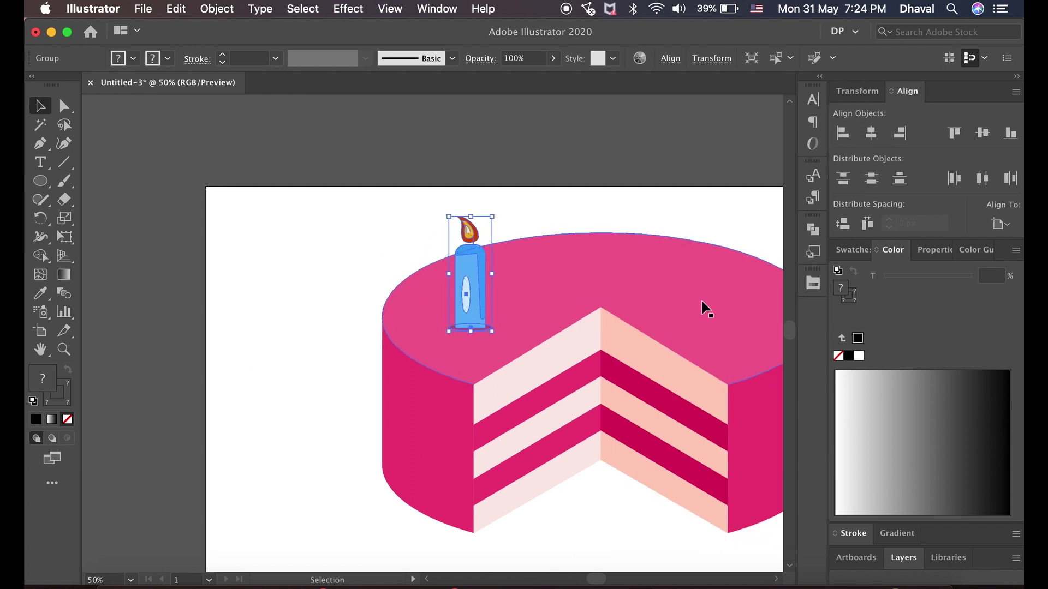
scroll(705, 309, "left", 5)
mouse_move(199, 281)
left_mouse_down()
mouse_move(454, 305)
mouse_move(330, 270)
mouse_move(324, 245)
left_mouse_up()
left_click(614, 355)
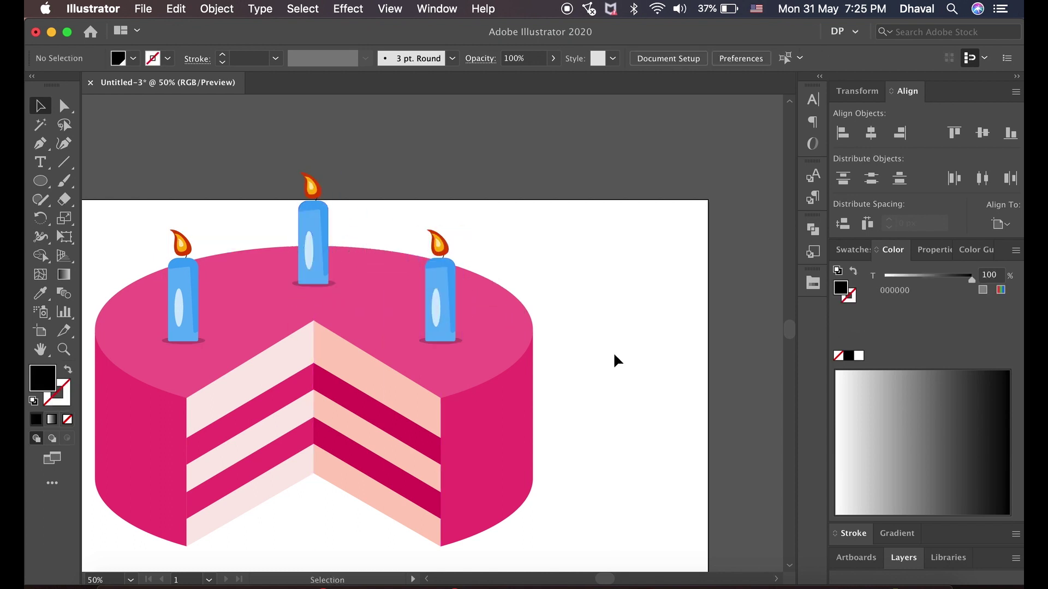
key("super+minus")
key("super+minus")
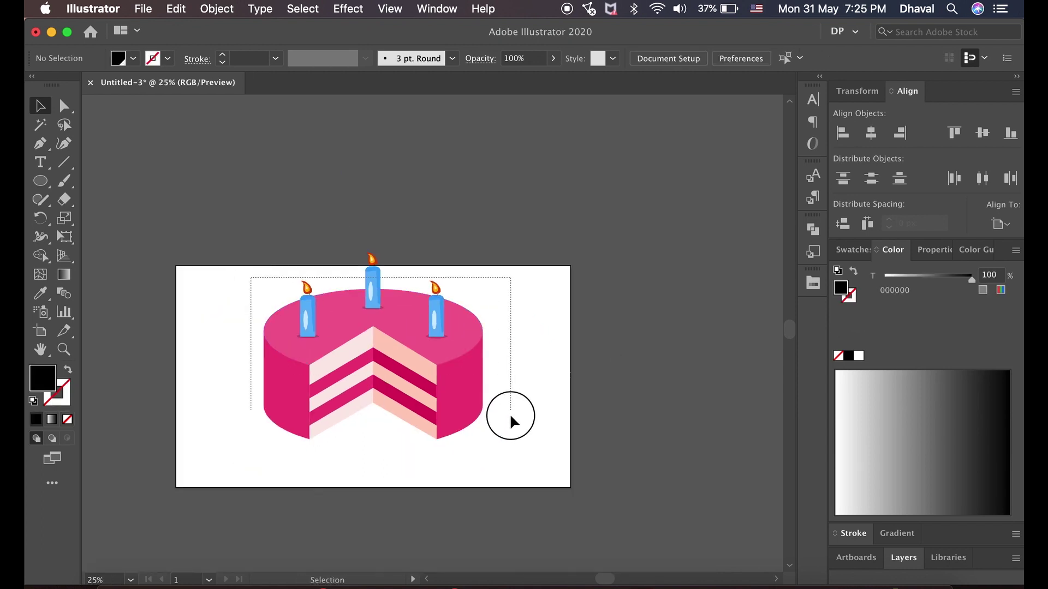
Nudge the whole cake down and copy its top ellipse down to the base.
left_click_drag(260, 278, 506, 450)
key("shift+Down")
key("shift+Down")
key("shift+Down")
key("shift+Down")
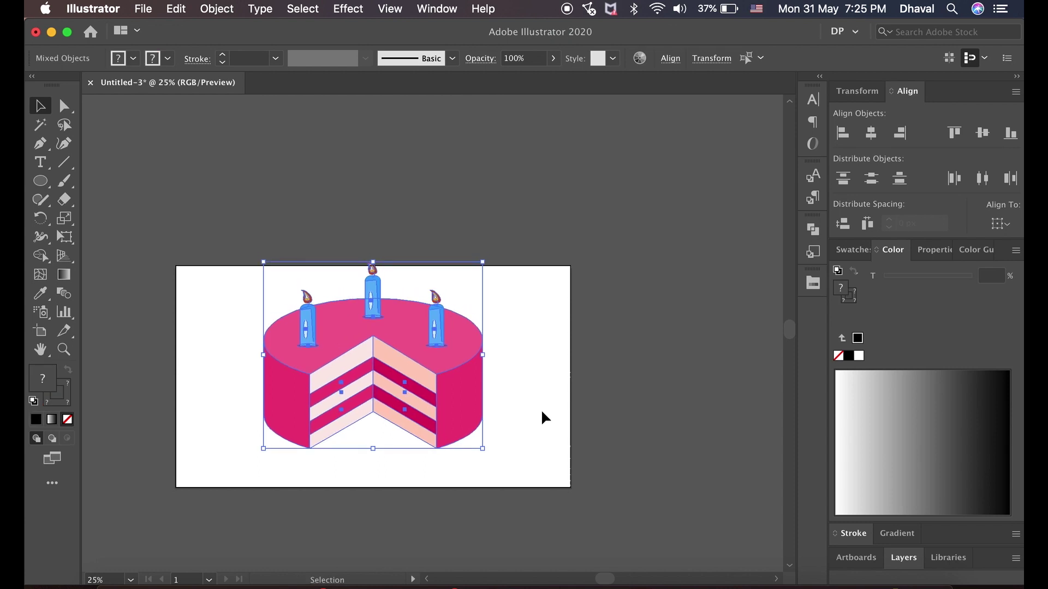
left_click(541, 408)
left_click(470, 348)
left_click_drag(469, 348, 466, 435)
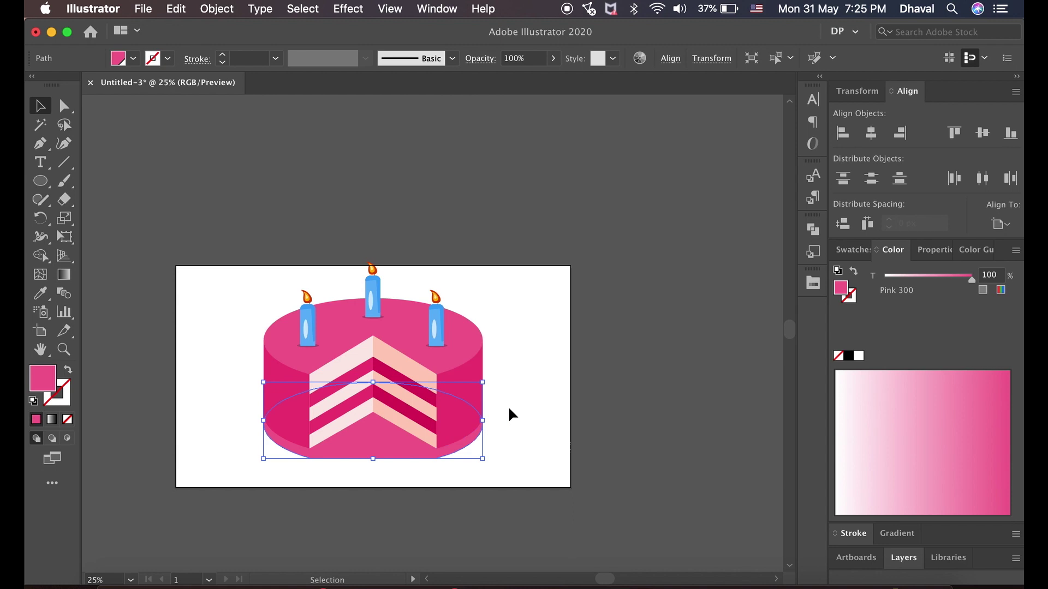
Fill the base ellipse copy black at 20% opacity.
left_click(813, 284)
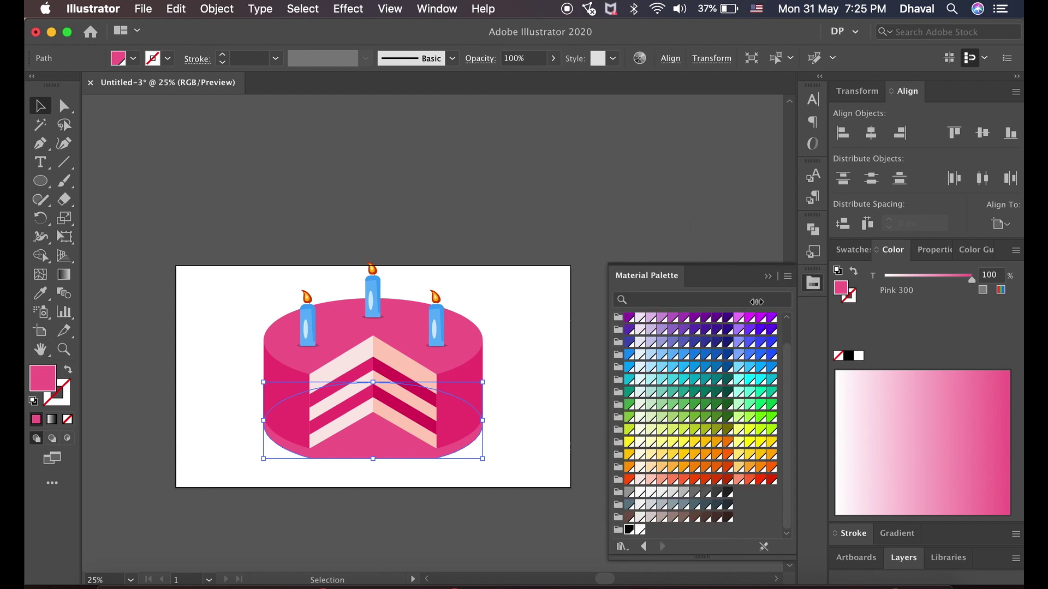
left_click(631, 530)
left_click(563, 220)
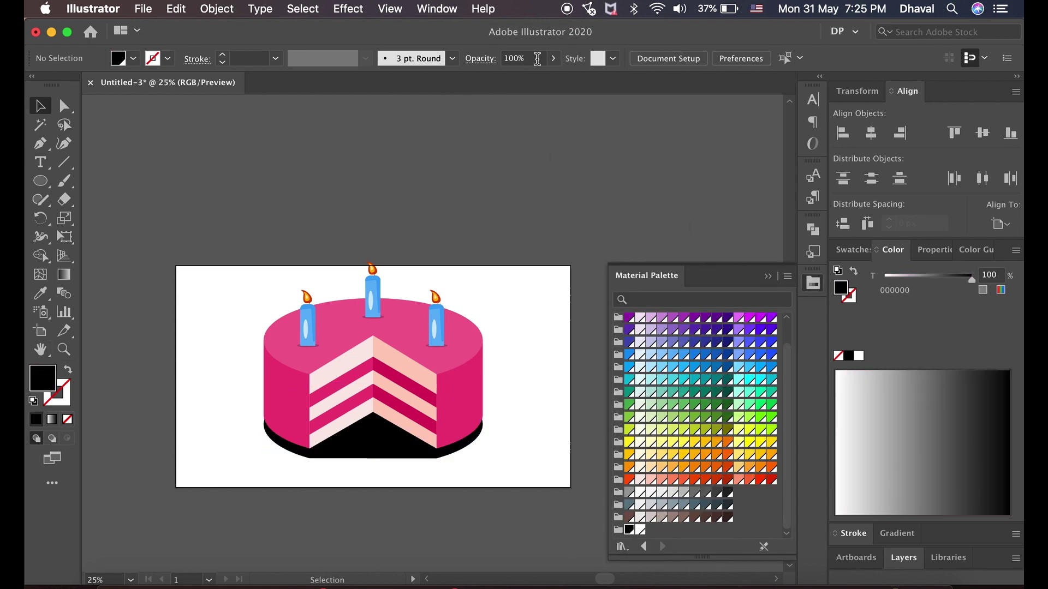
type("v")
left_click(376, 440)
left_click(523, 58)
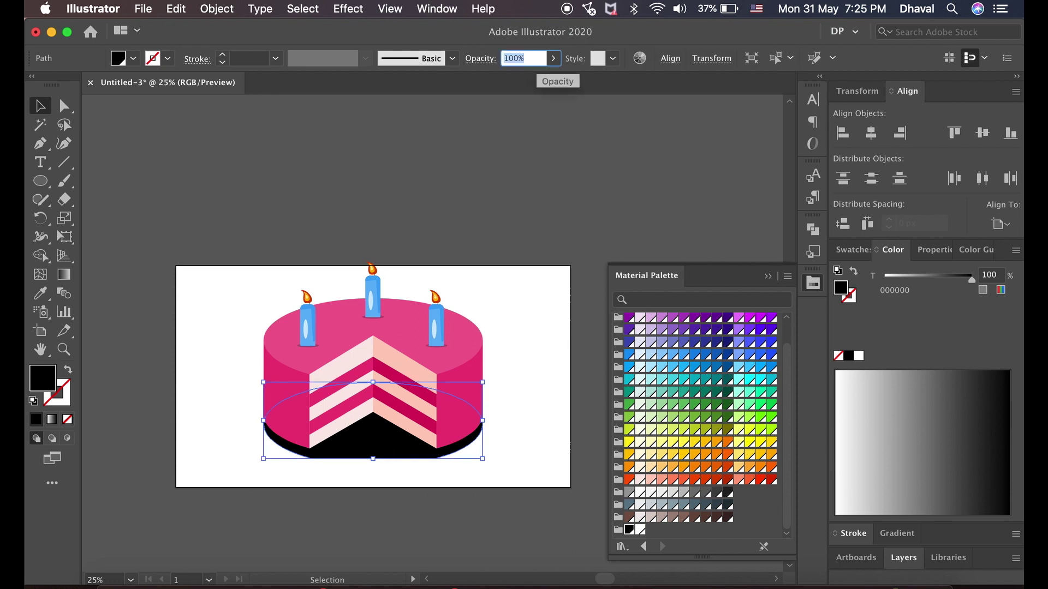
type("20")
key("Return")
Nudge the shadow ellipse slightly down and close the swatch palette.
key("e")
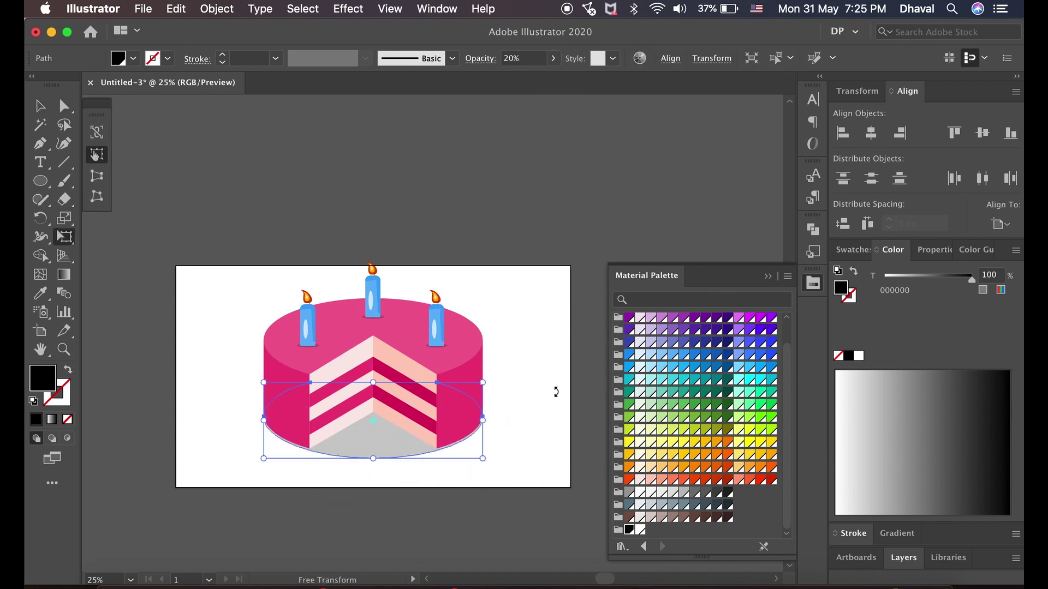
key("Down")
key("Down")
key("Down")
key("v")
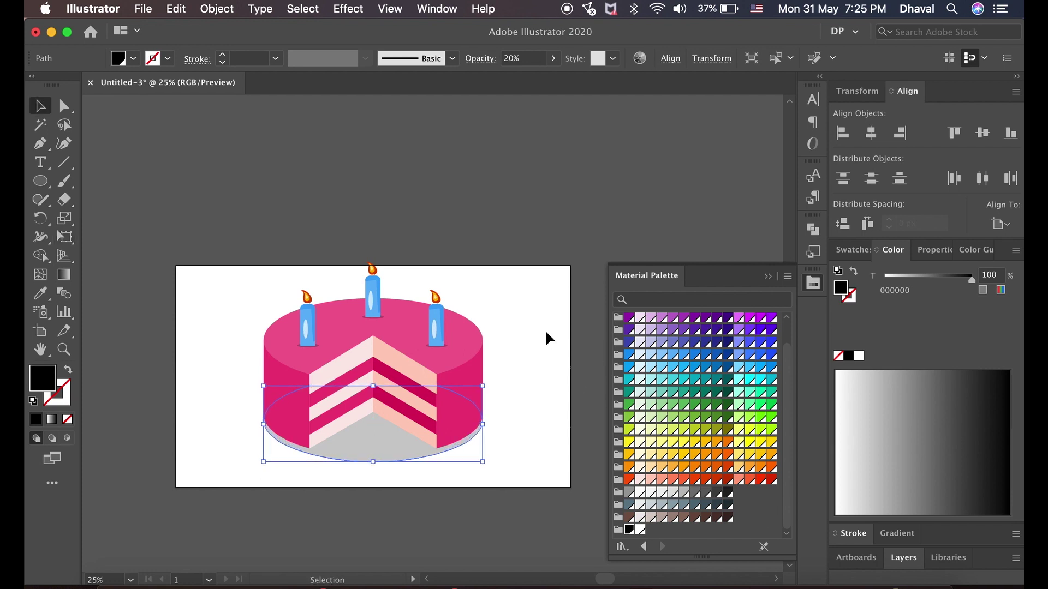
left_click(546, 332)
left_click(768, 277)
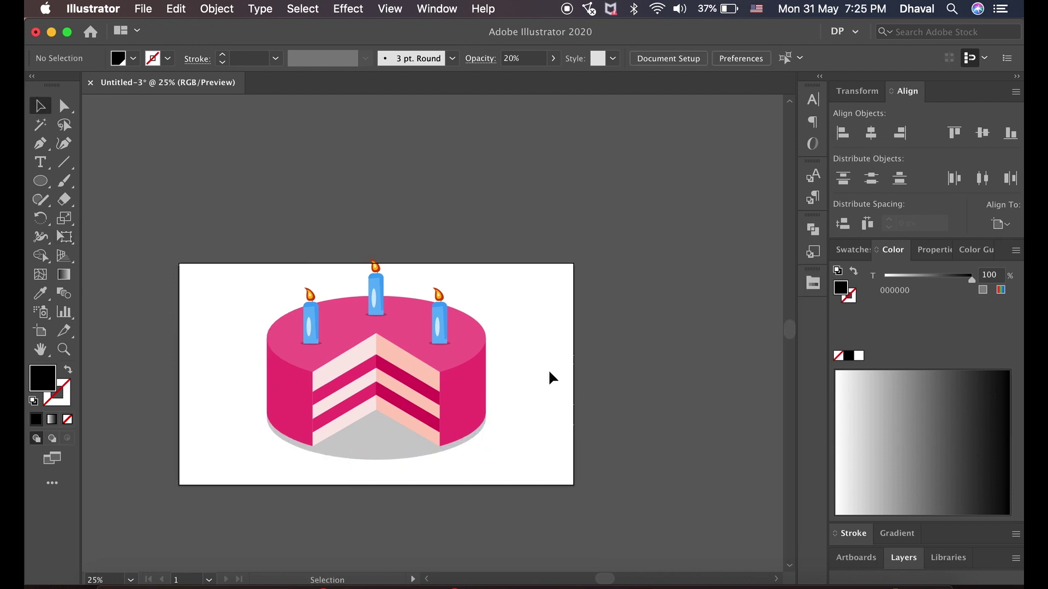
scroll(549, 370, "left", 5)
scroll(549, 370, "up", 1)
Scale the whole cake, including its shadow, down slightly.
scroll(548, 369, "right", 3)
scroll(548, 369, "up", 1)
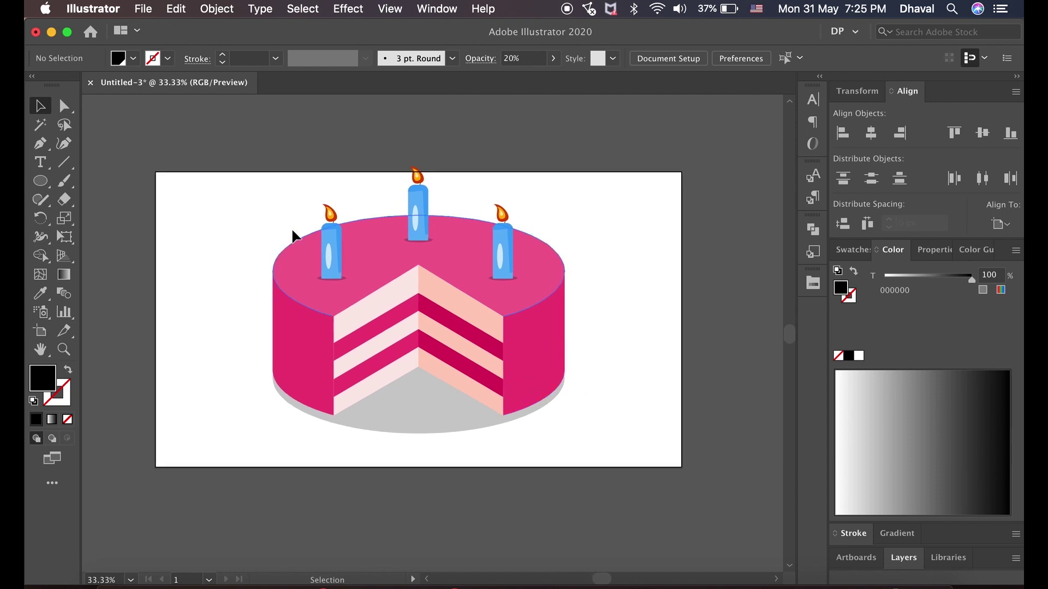
left_click_drag(248, 202, 593, 437)
key("e")
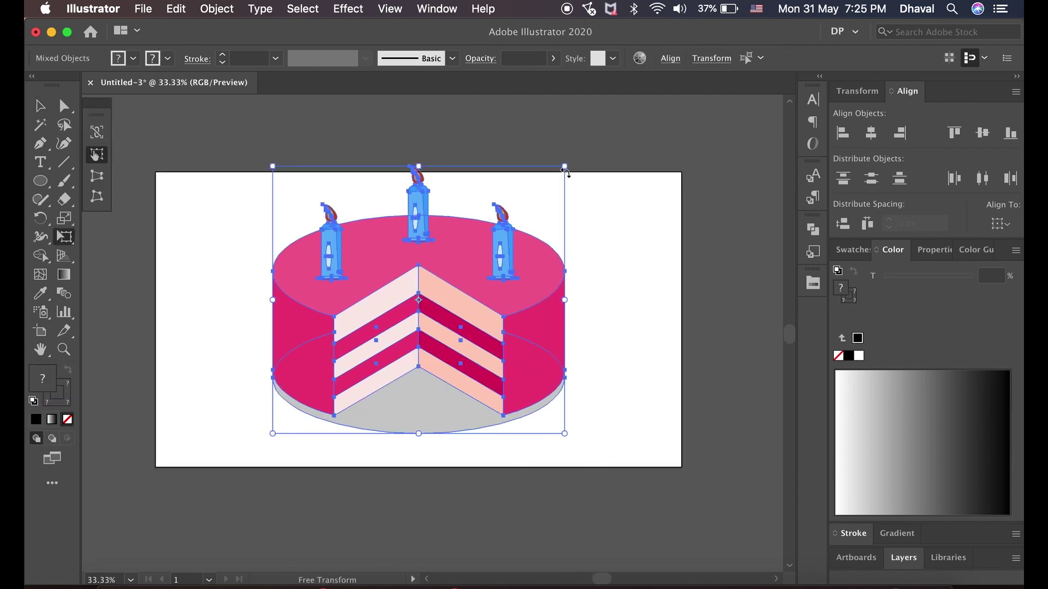
mouse_move(564, 166)
left_mouse_down()
mouse_move(543, 197)
mouse_move(549, 192)
left_mouse_up()
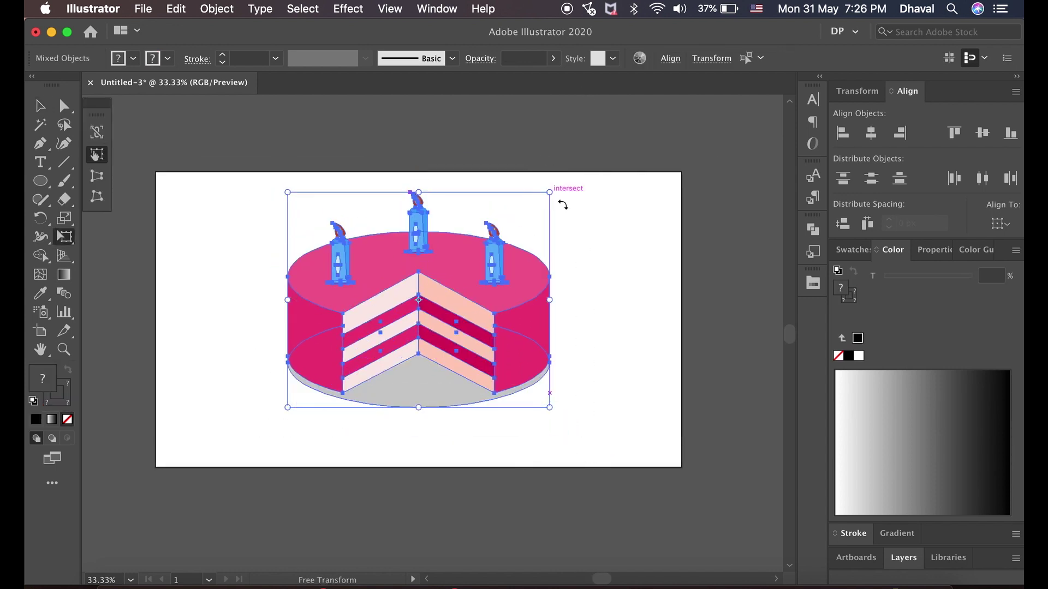
Group the cake pieces and centre the group horizontally and vertically on the artboard.
right_click(519, 274)
left_click(538, 393)
left_click(874, 133)
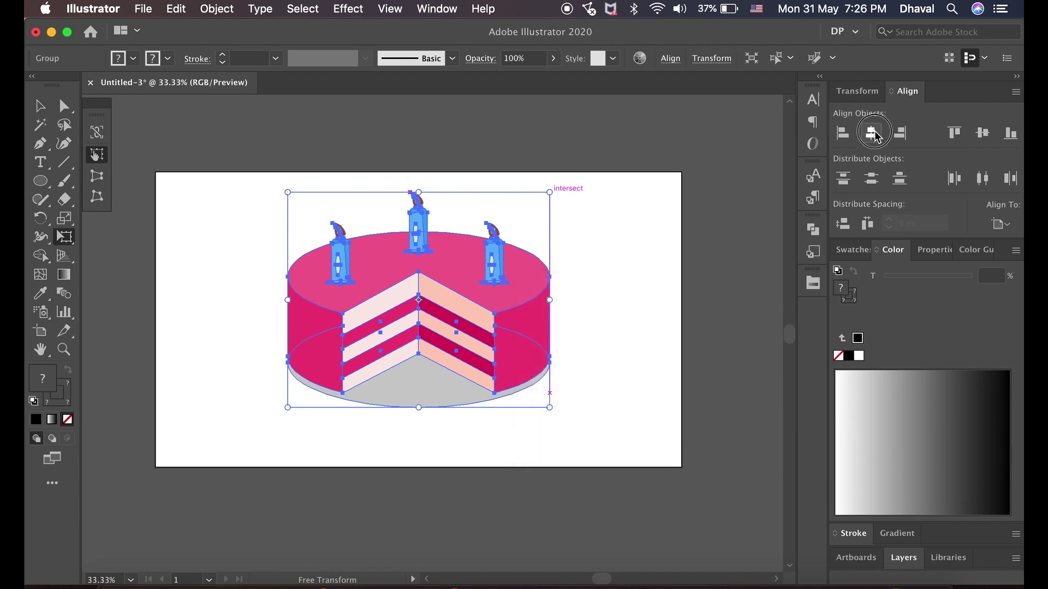
key("v")
left_click(618, 358)
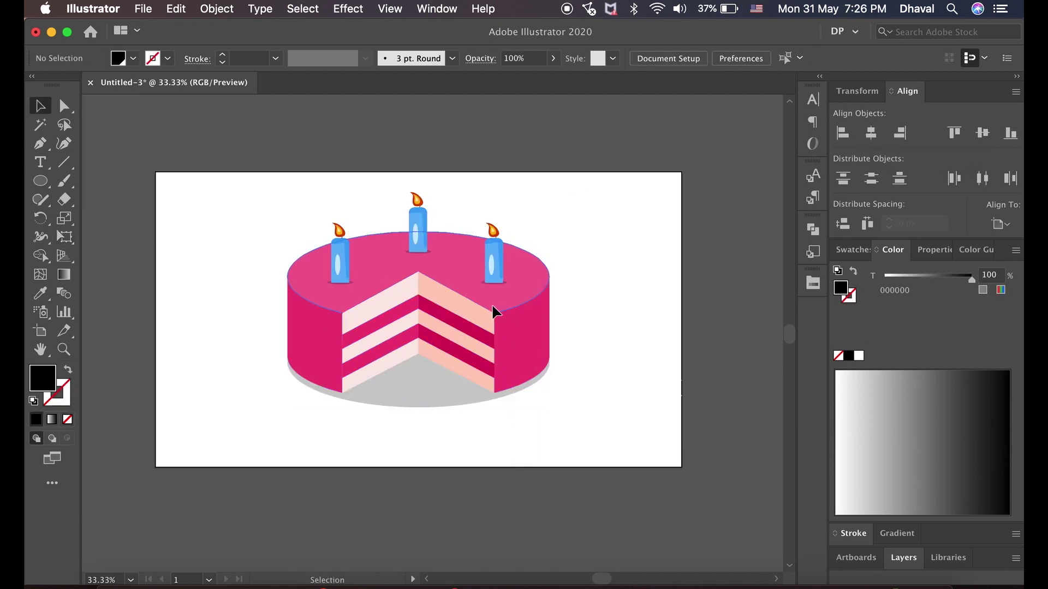
left_click(492, 304)
left_click(983, 134)
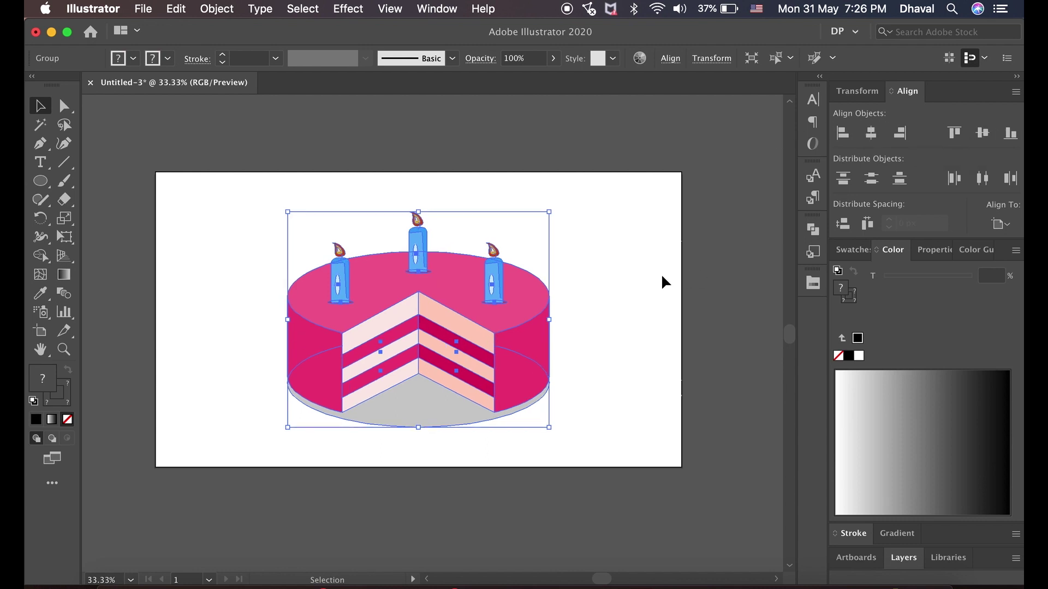
left_click(617, 275)
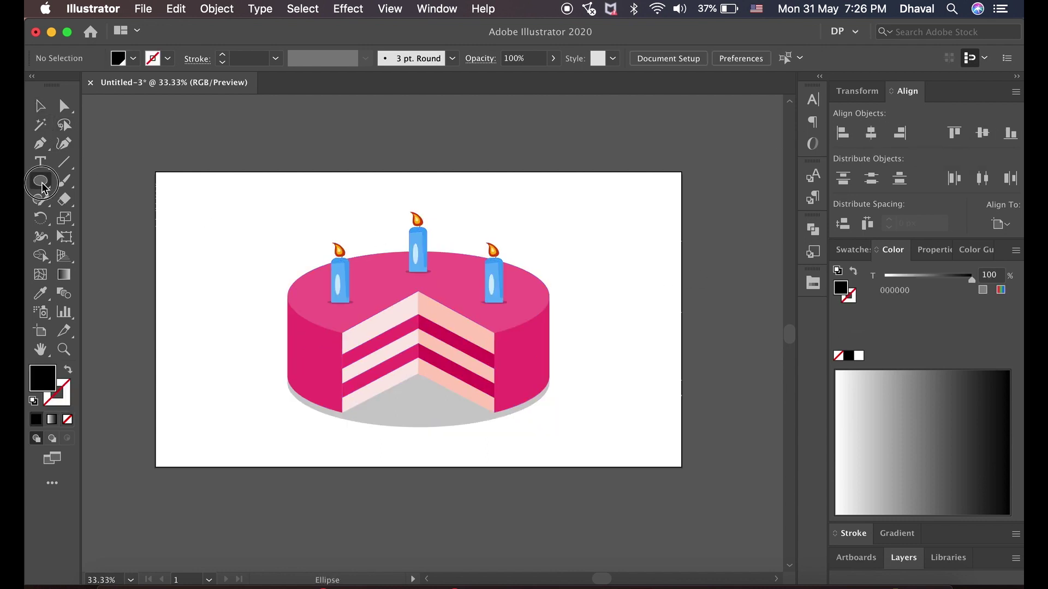
Draw an artboard-sized rectangle behind the cake, filled with the cake's pink.
mouse_move(46, 181)
left_mouse_down()
mouse_move(125, 178)
mouse_move(682, 467)
left_mouse_up()
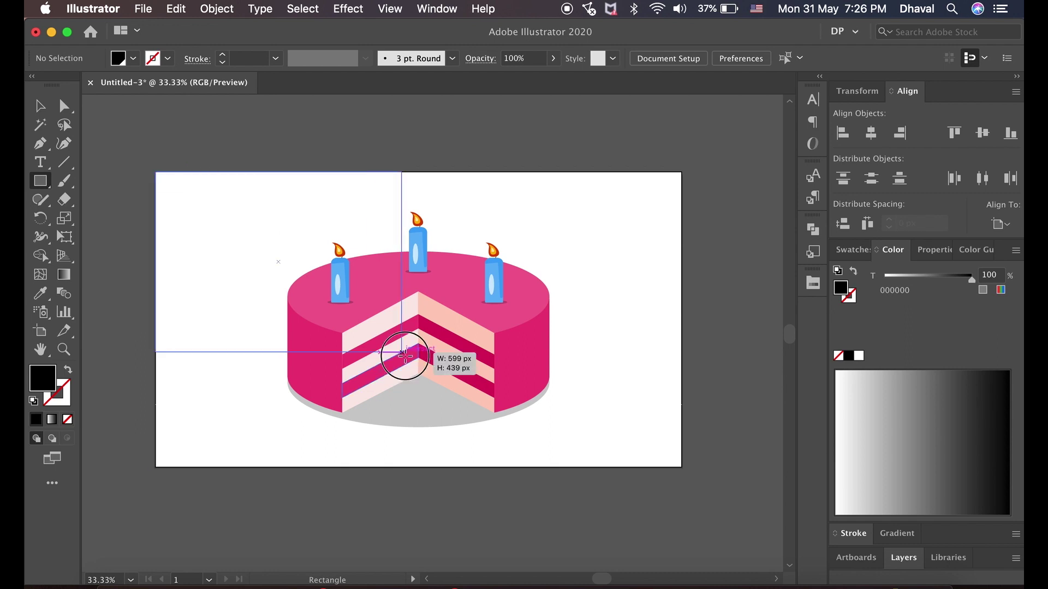
key("super+shift+bracketleft")
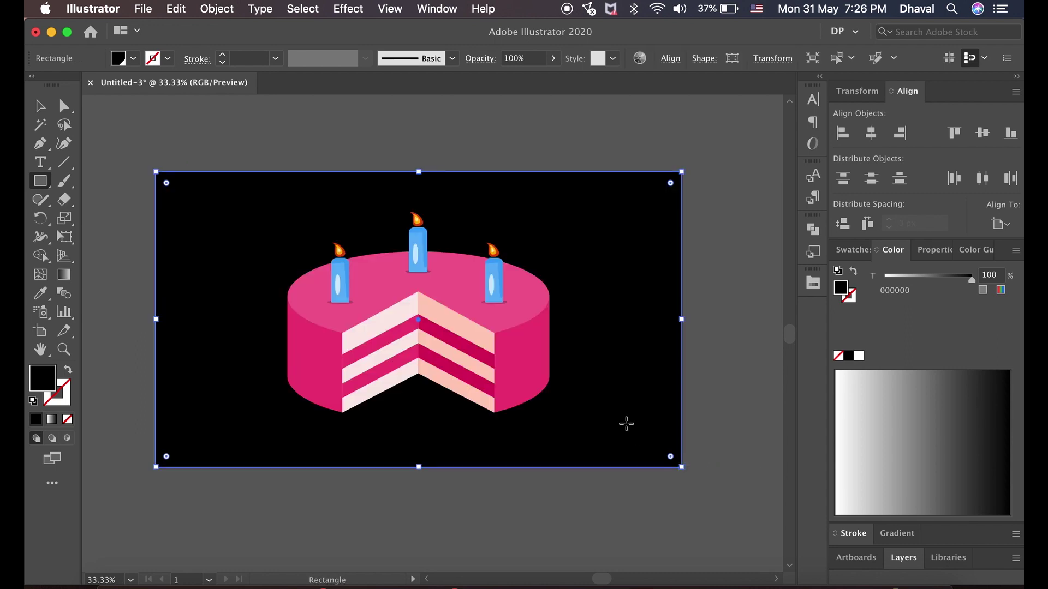
key("i")
left_click(396, 331)
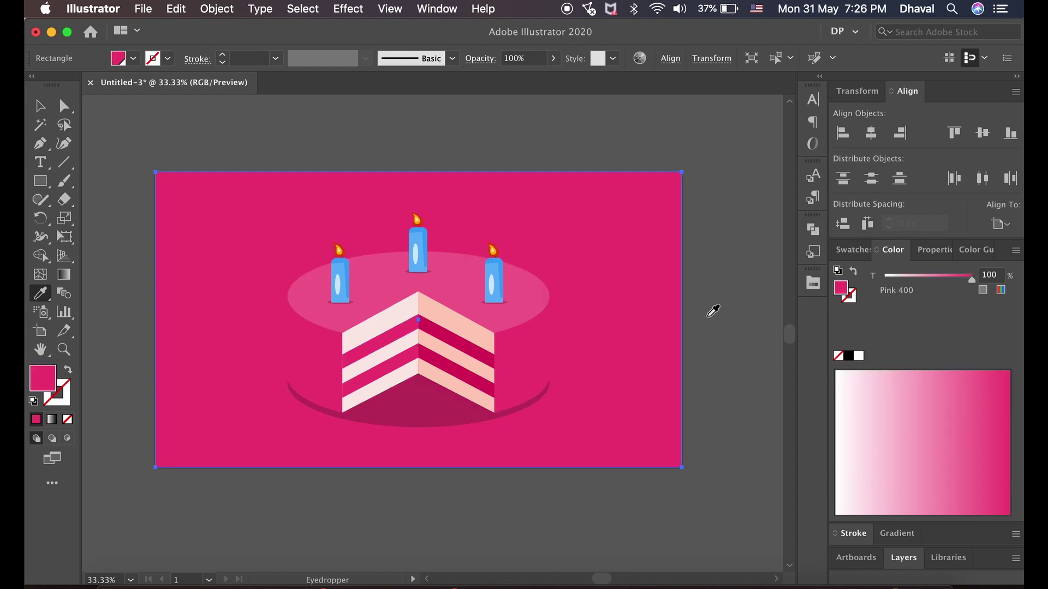
Change the background rectangle's fill to the Pink 100 swatch.
left_click(814, 283)
scroll(662, 388, "up", 2)
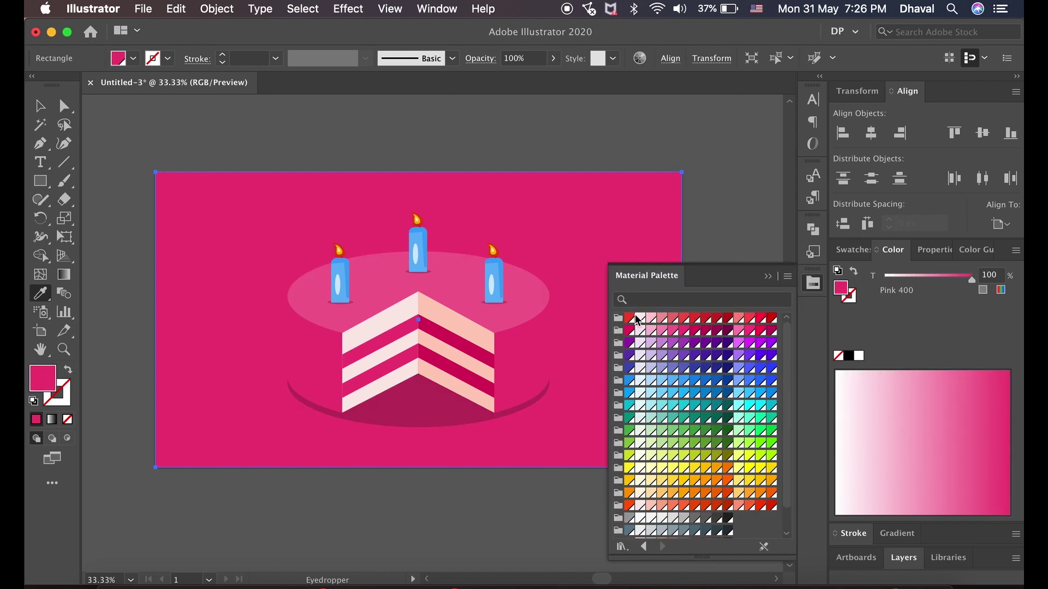
left_click(641, 332)
left_click(650, 332)
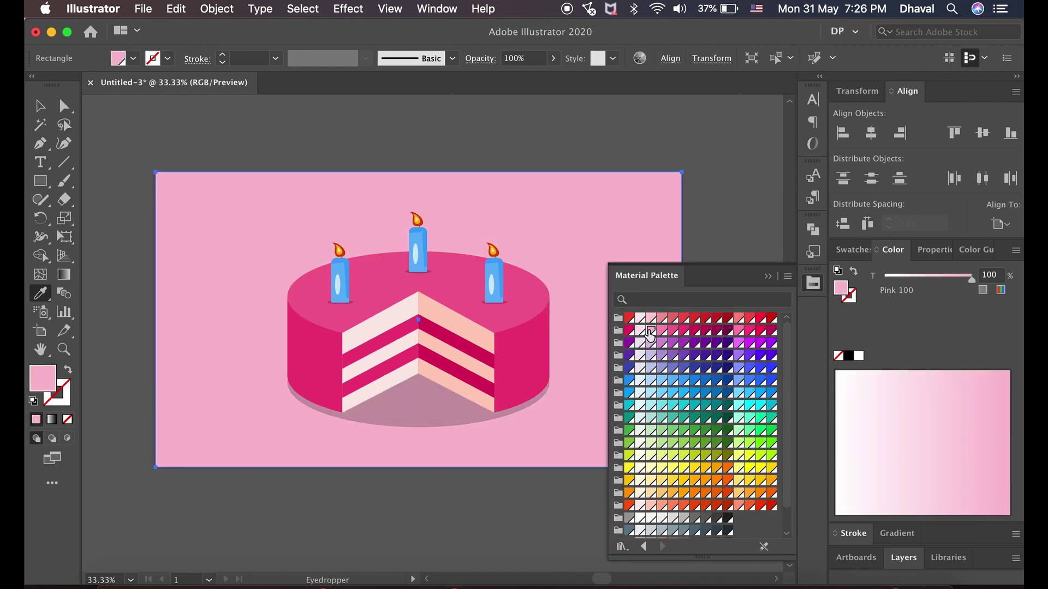
left_click(768, 277)
key("v")
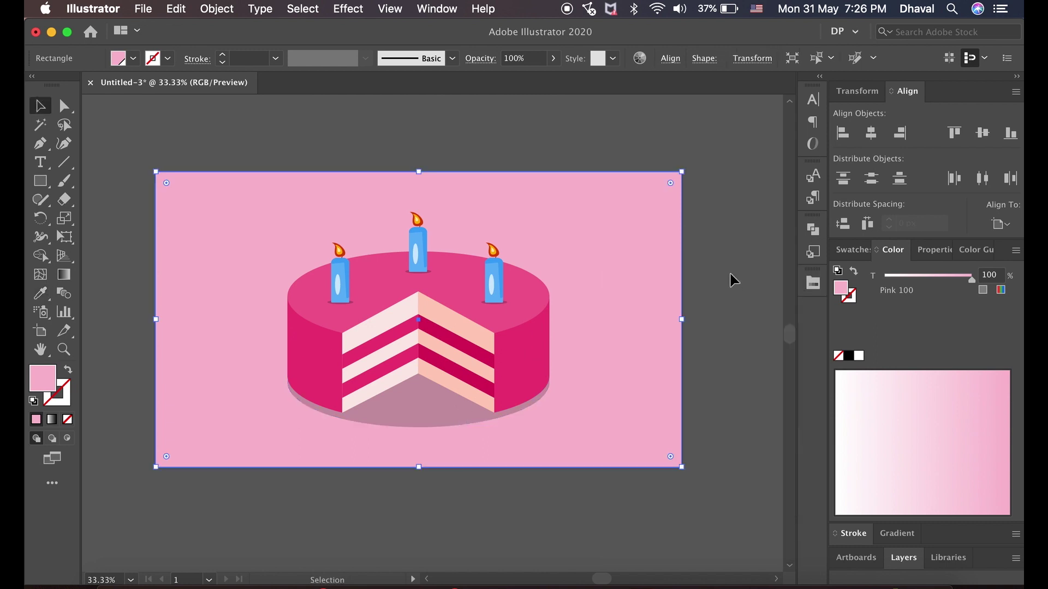
left_click(733, 281)
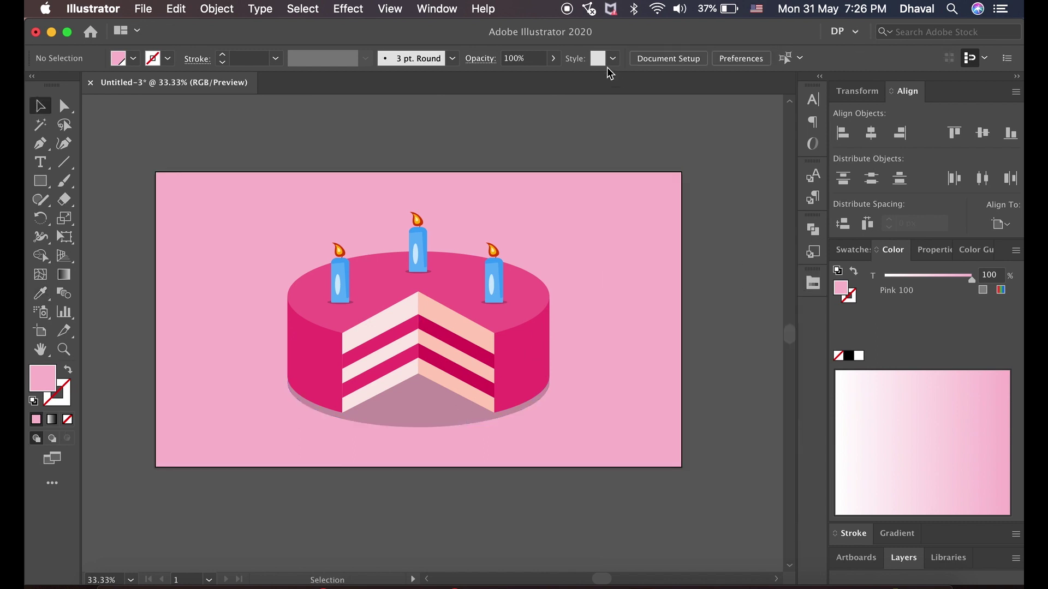